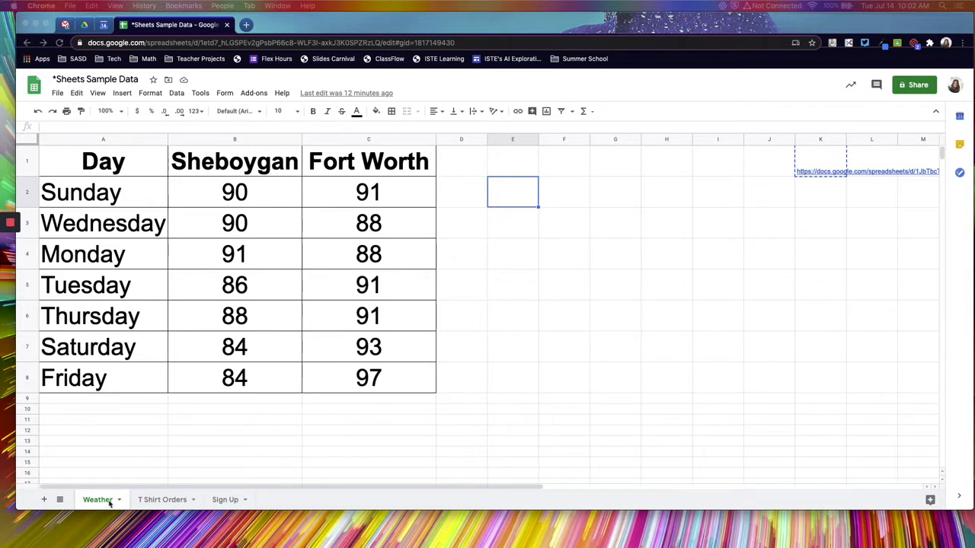
Step: Insert one blank row above the header row of the Weather sheet
left_click(27, 161)
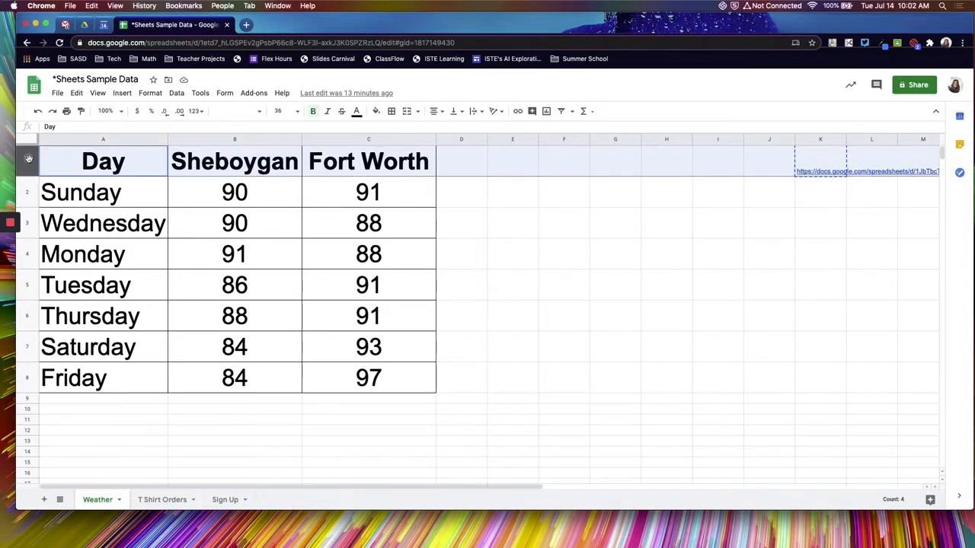
right_click(28, 158)
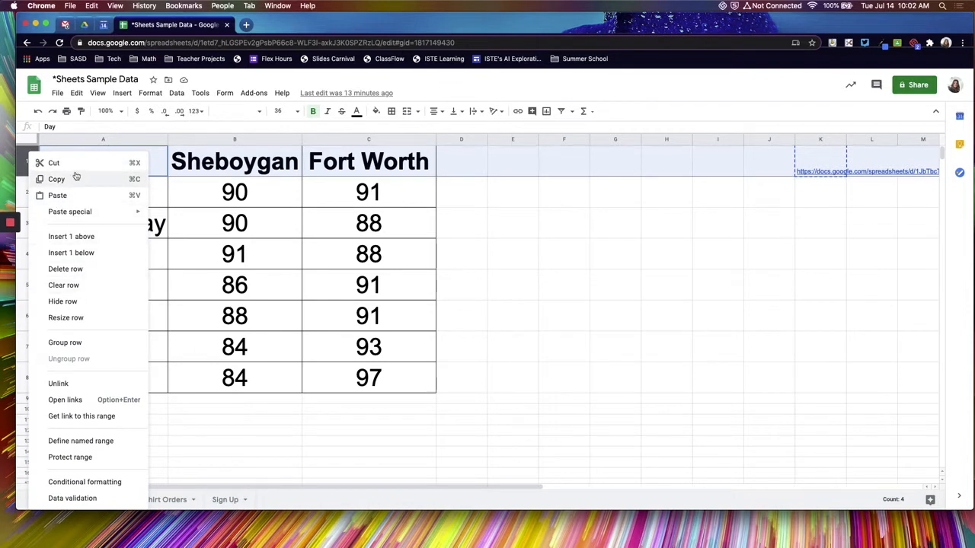
left_click(90, 236)
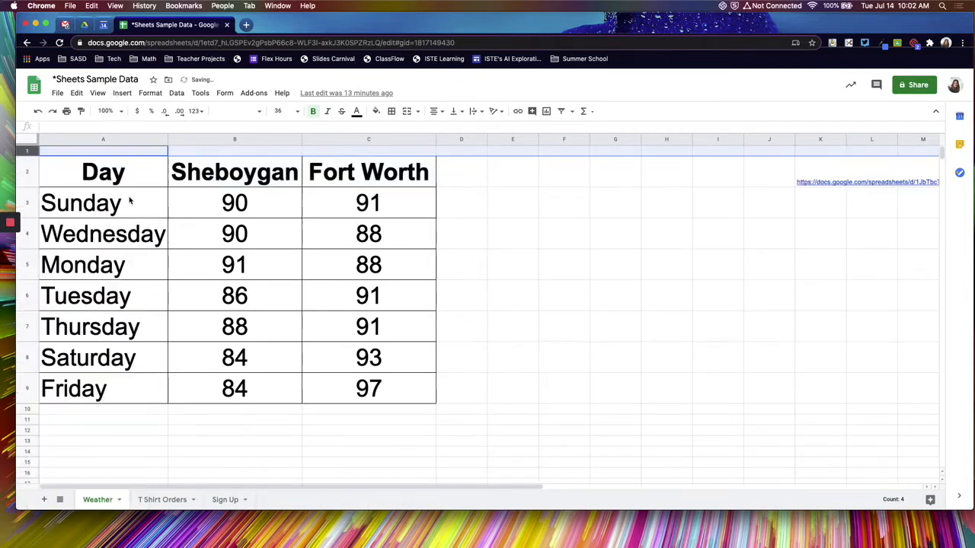
Step: Enter the heading "High Temperature" in cell A1
left_click(114, 151)
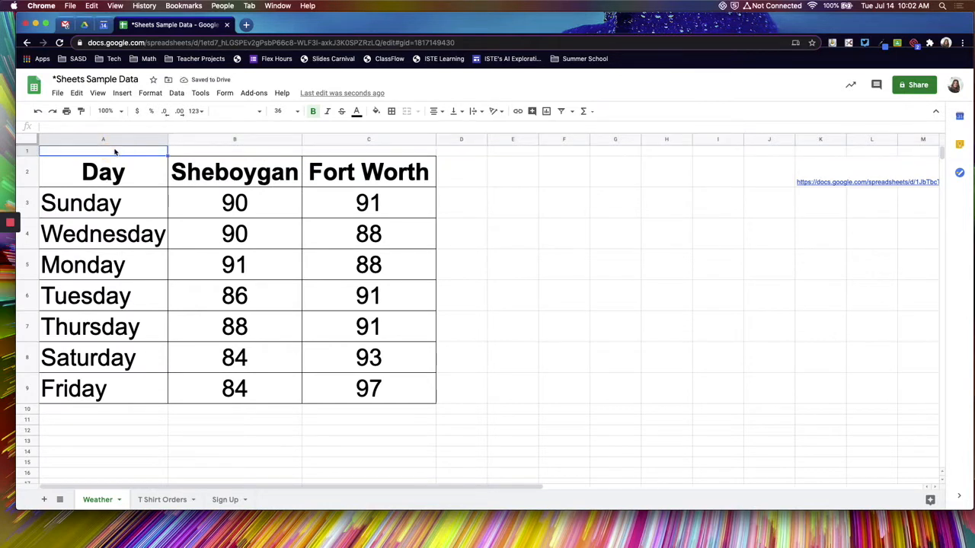
type("Hi")
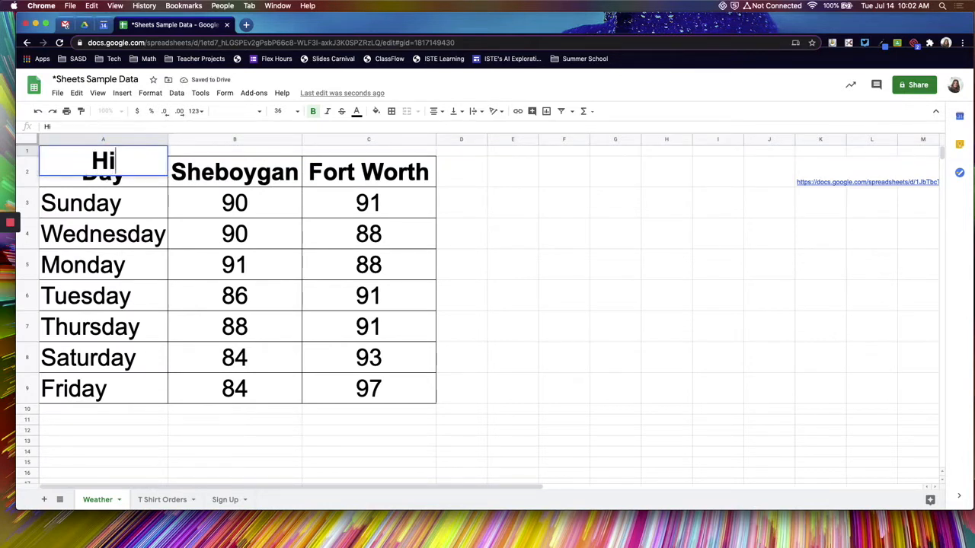
type("gh Temper")
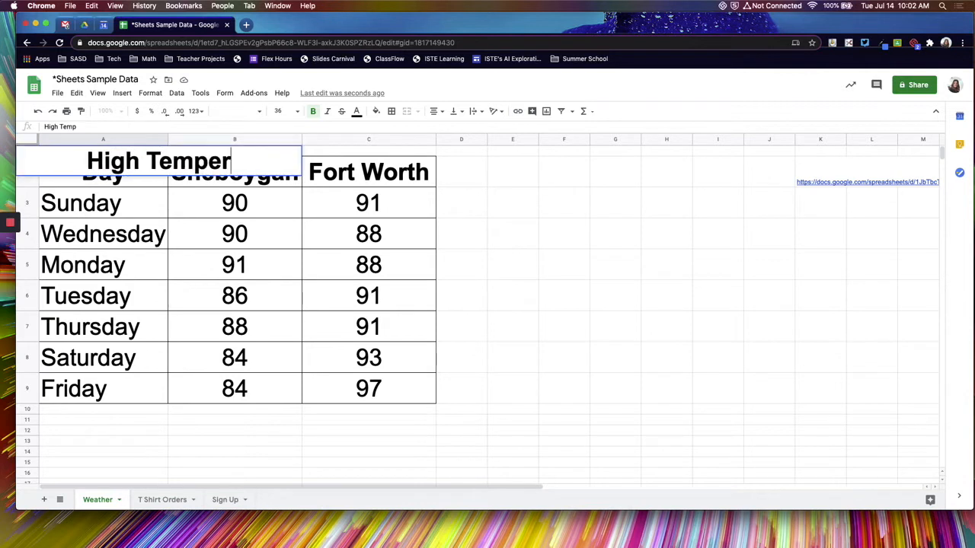
type("ature")
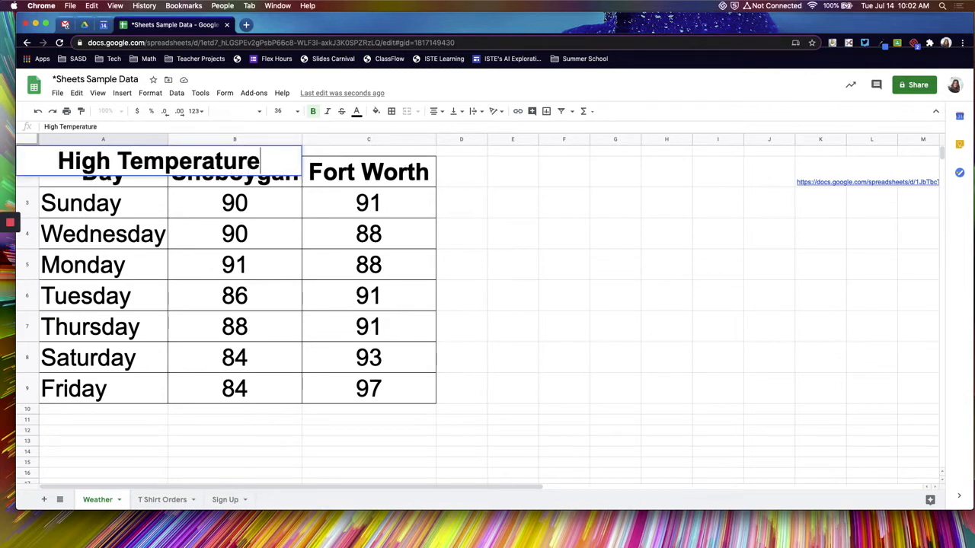
key("Return")
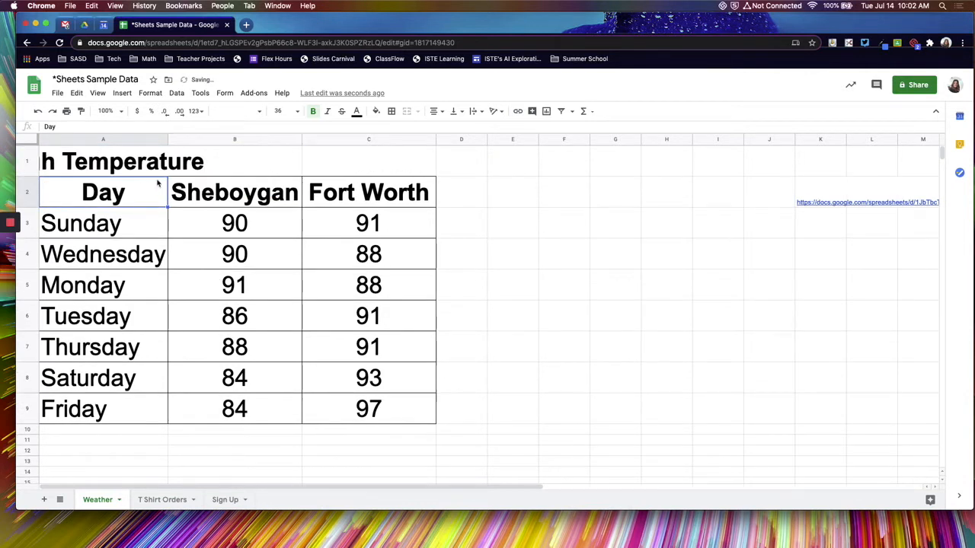
Step: Merge cells A1 to C1 so the "High Temperature" heading spans the table's three columns
left_click(114, 160)
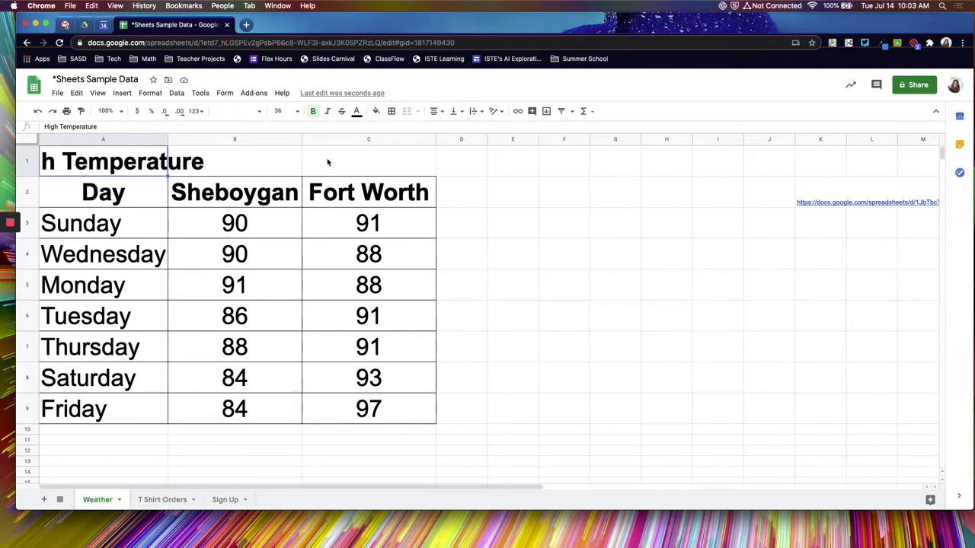
left_click(351, 159)
left_click_drag(266, 162, 117, 161)
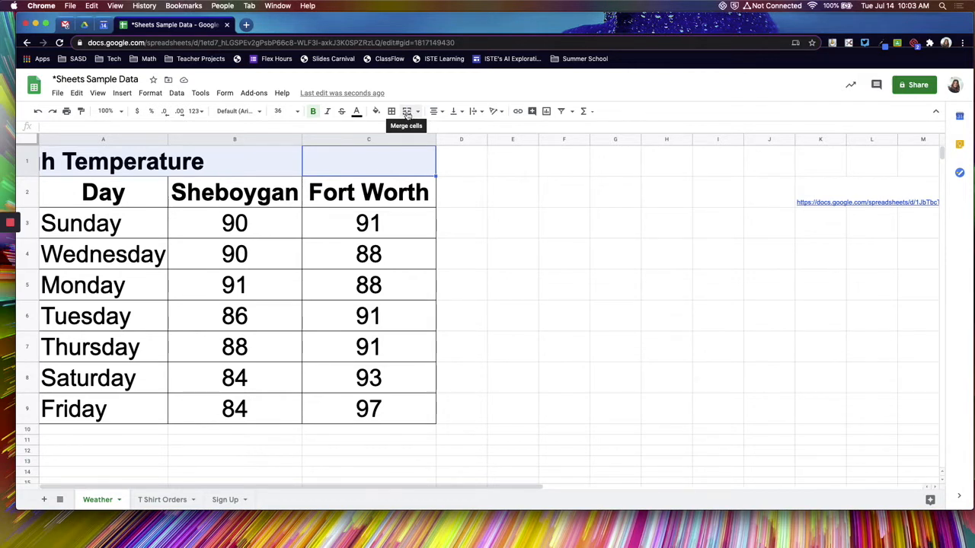
left_click(407, 112)
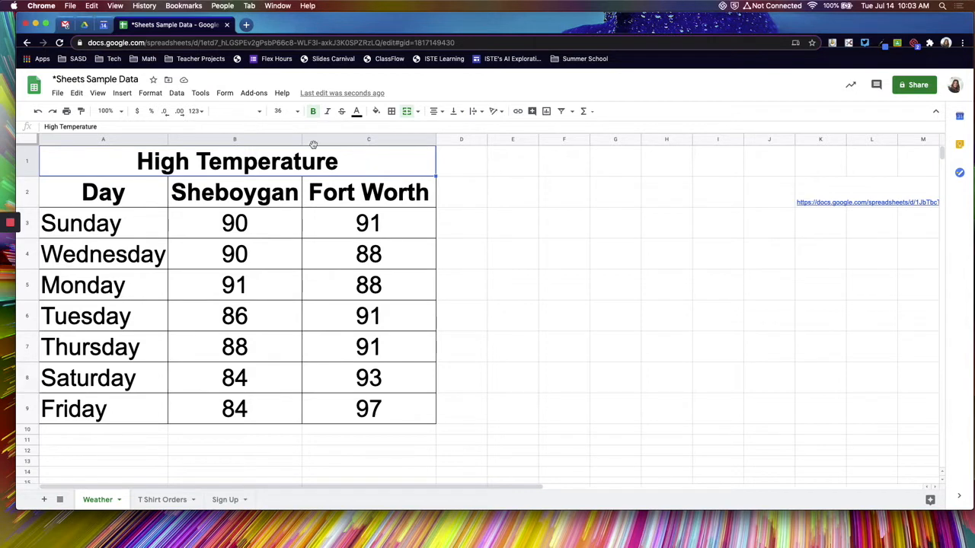
left_click(533, 193)
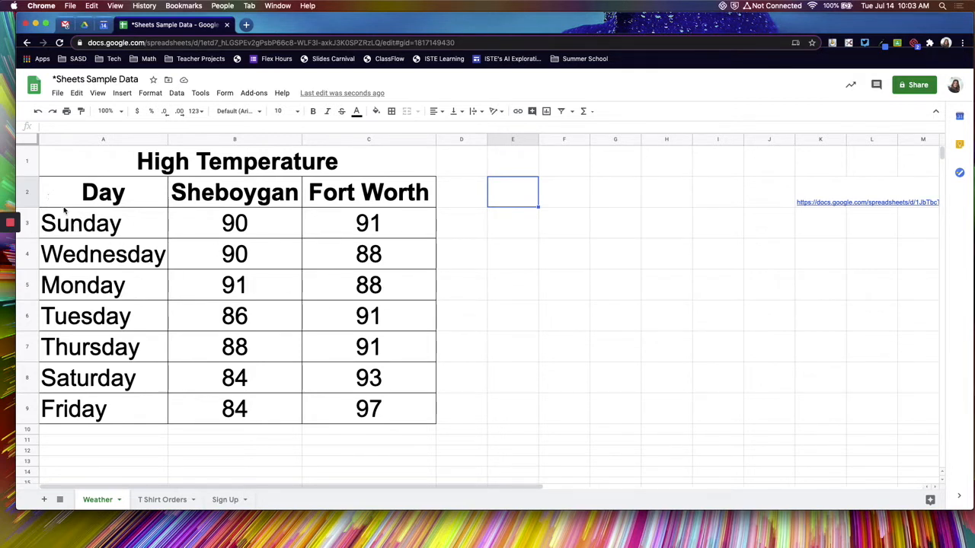
Step: Insert a chart from the Day and Sheboygan data in A2:B9 and place it beside the table, clear of the data
left_click_drag(54, 162, 261, 399)
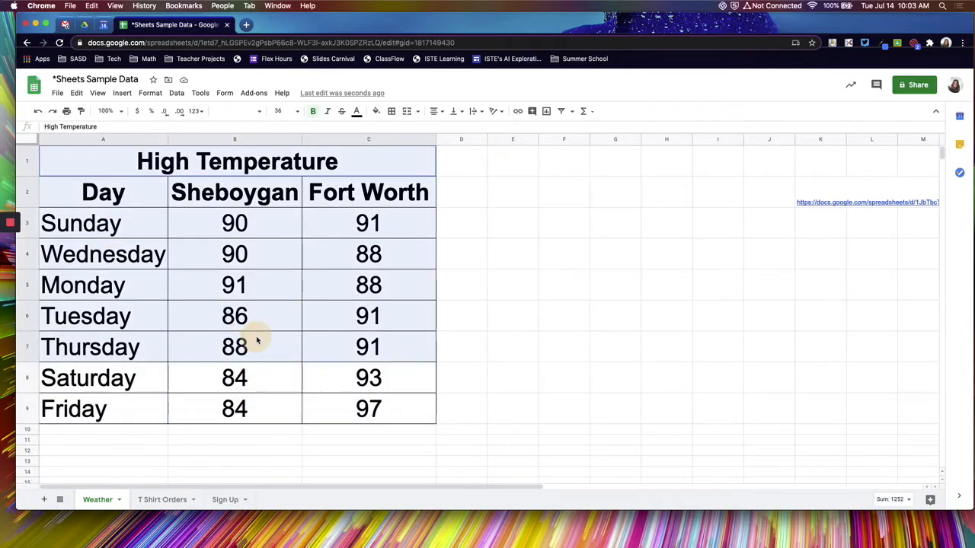
left_click(255, 339)
left_click_drag(145, 194, 236, 410)
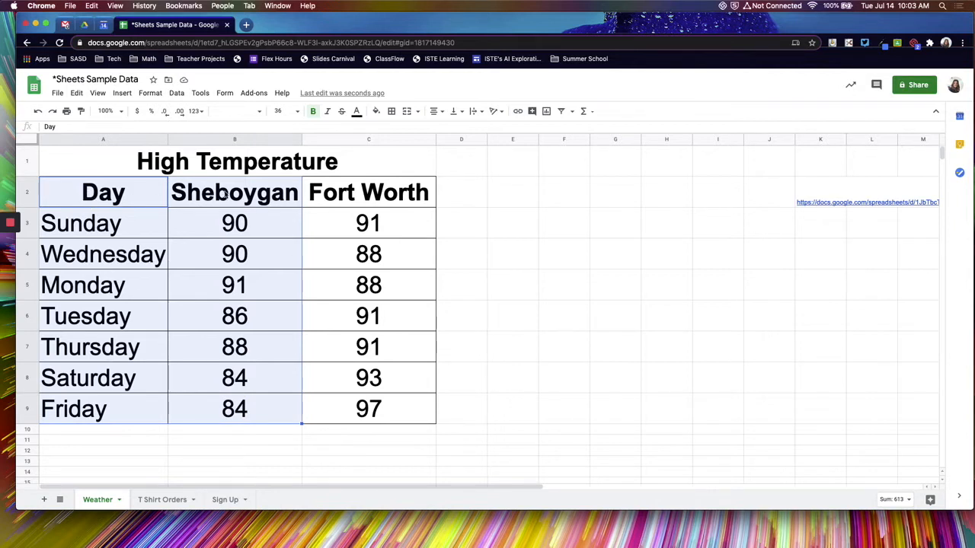
left_click(547, 112)
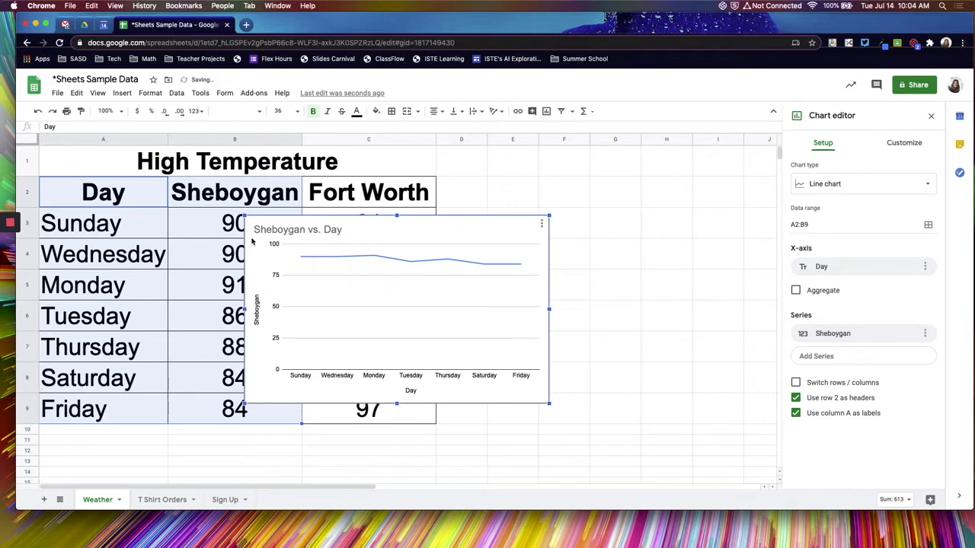
left_click_drag(417, 221, 768, 192)
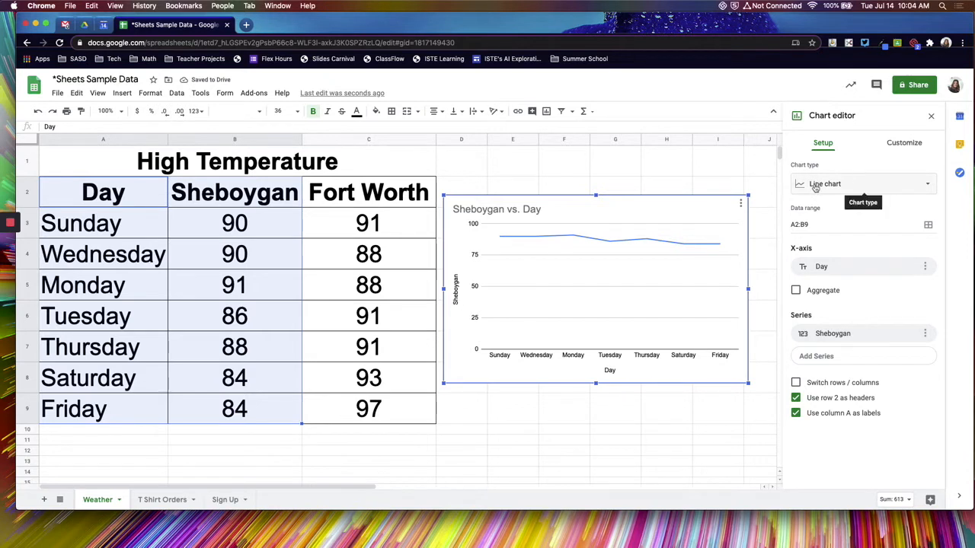
Step: Try the column chart type on the Sheboygan chart, and switch back to a line chart
left_click(814, 188)
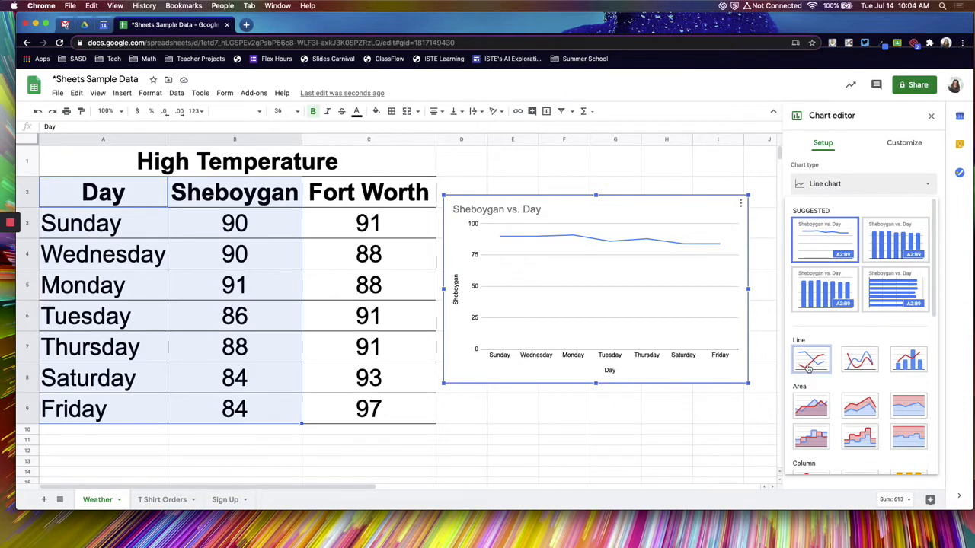
left_click(888, 238)
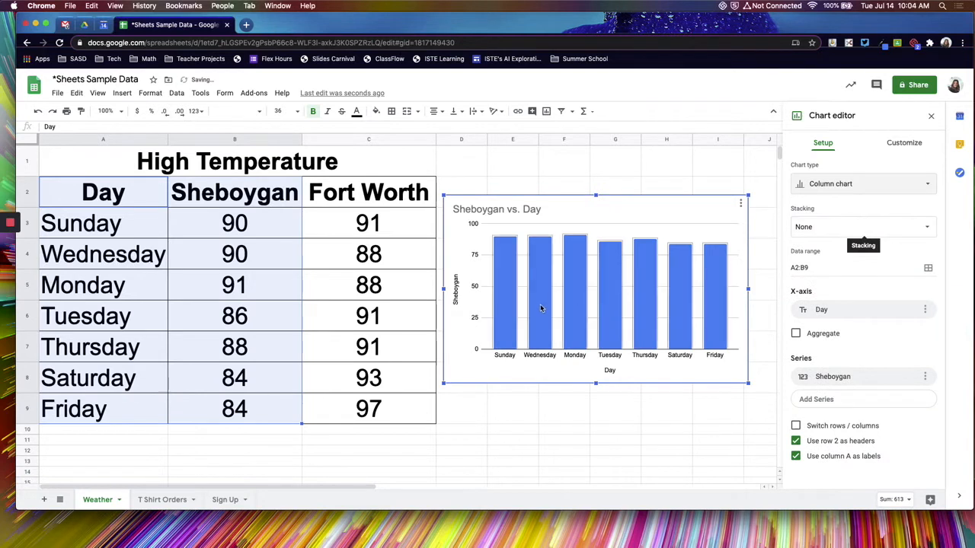
left_click(811, 183)
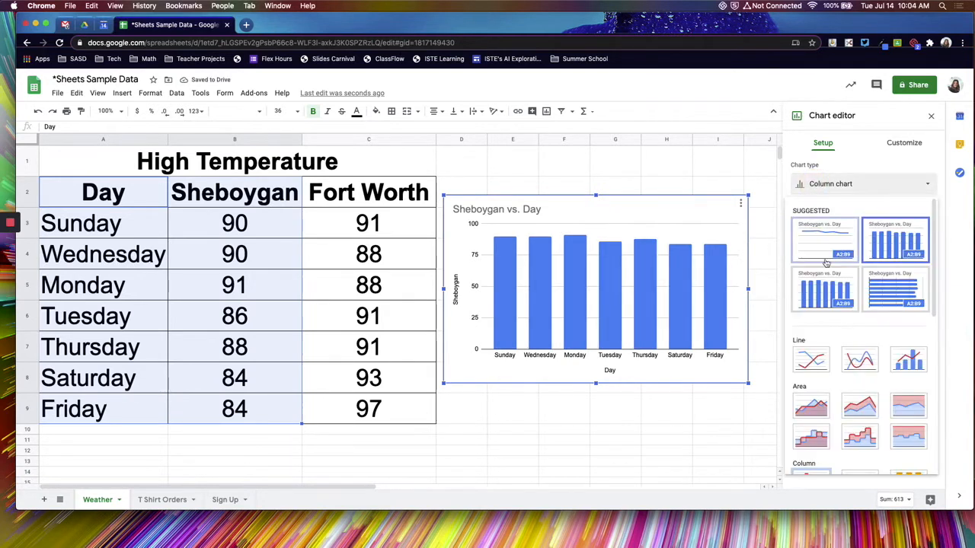
left_click(821, 239)
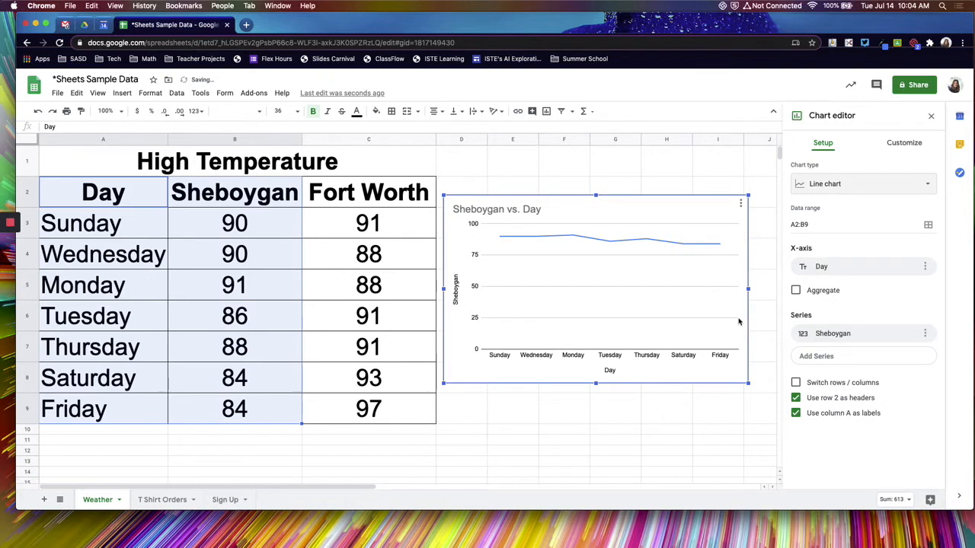
Step: Colour the chart's Sheboygan series red and set its point size to 7px
left_click(904, 144)
left_click(809, 176)
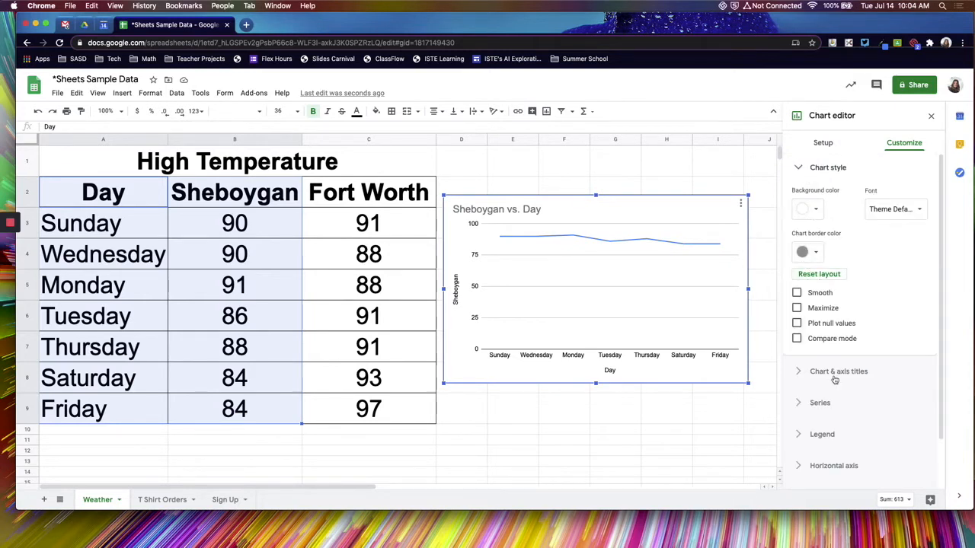
left_click(647, 240)
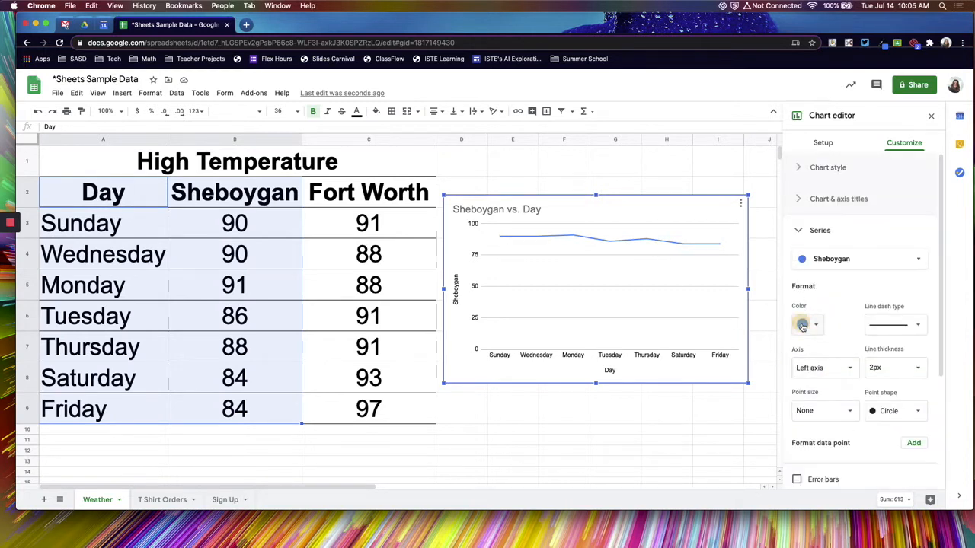
left_click(804, 324)
left_click(836, 269)
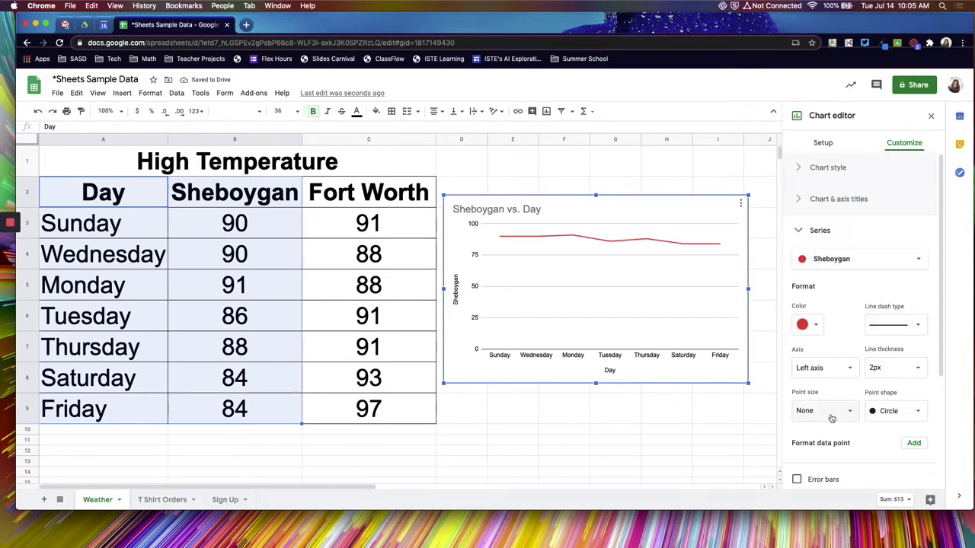
left_click(806, 412)
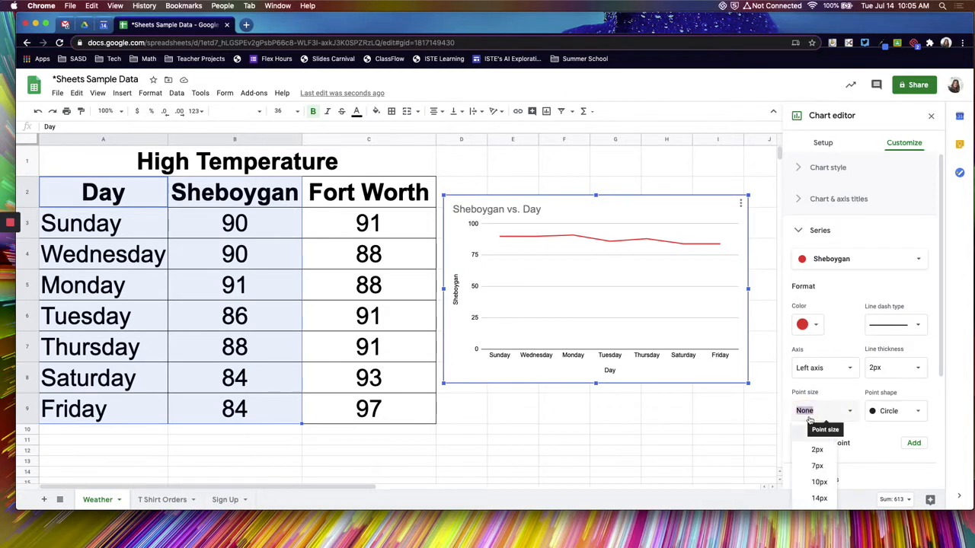
left_click(816, 467)
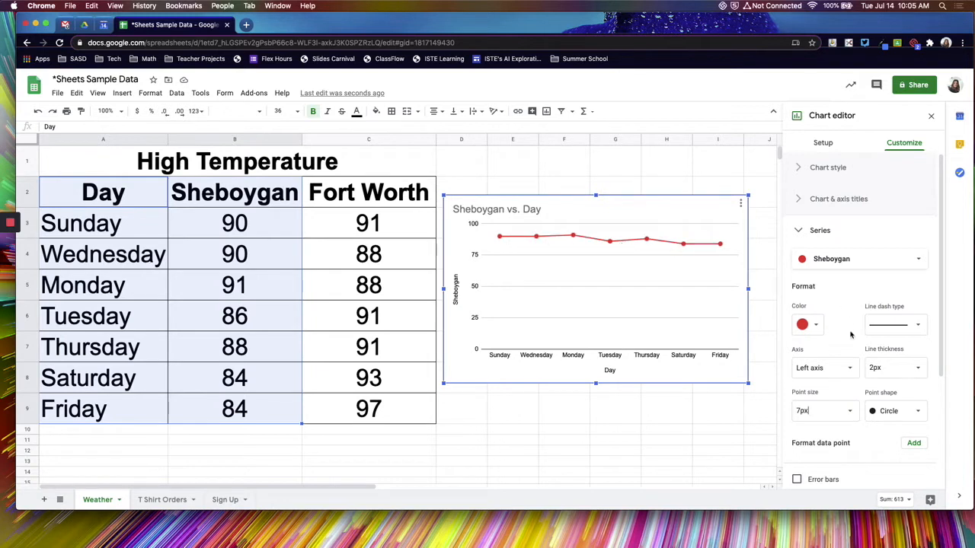
Step: Turn on data labels for the Sheboygan series
left_click_drag(940, 320, 937, 370)
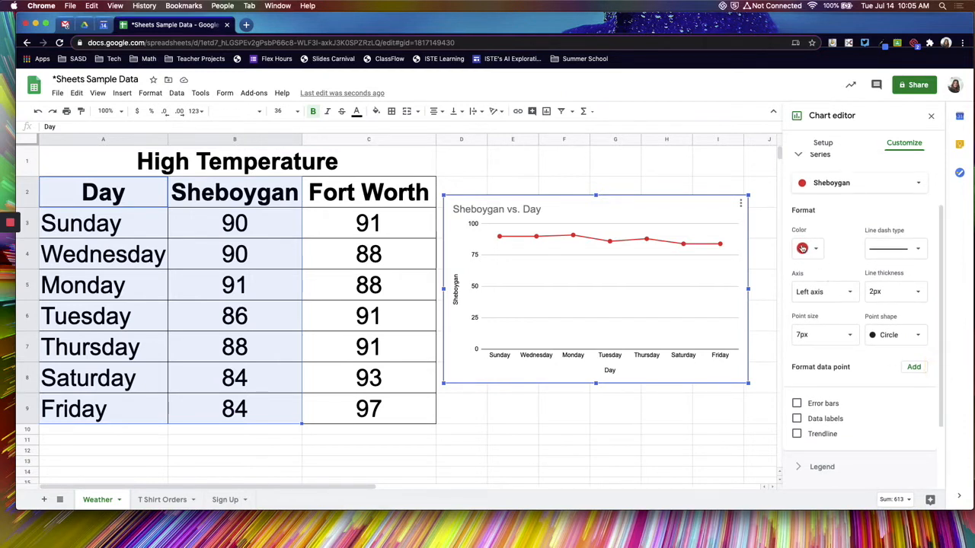
left_click(796, 419)
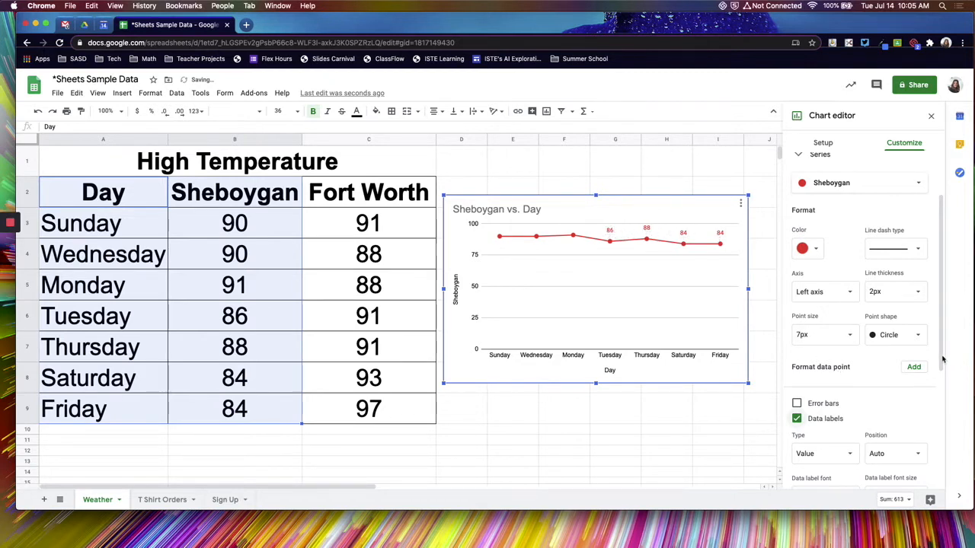
left_click_drag(940, 328, 938, 277)
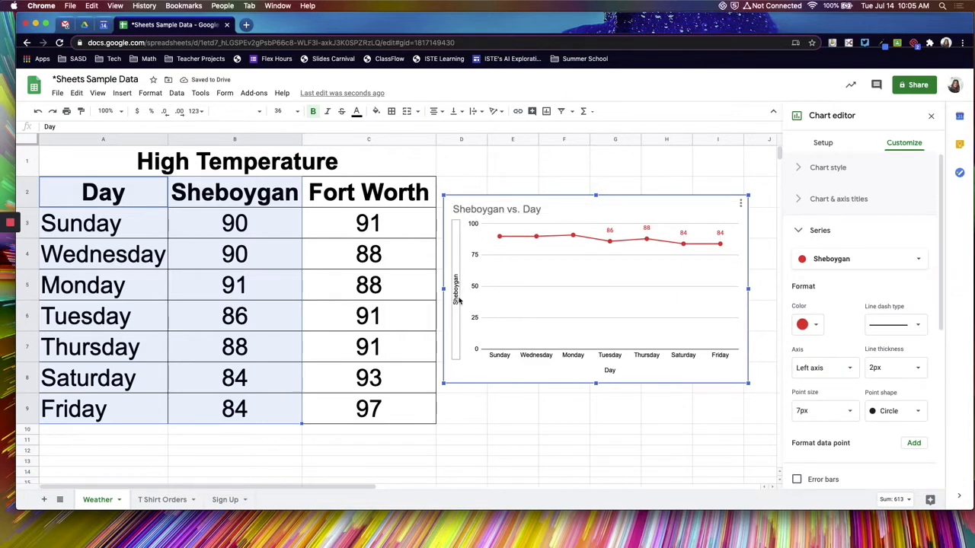
Step: Change the chart title to "Sheboygan High Temperature"
double_click(491, 210)
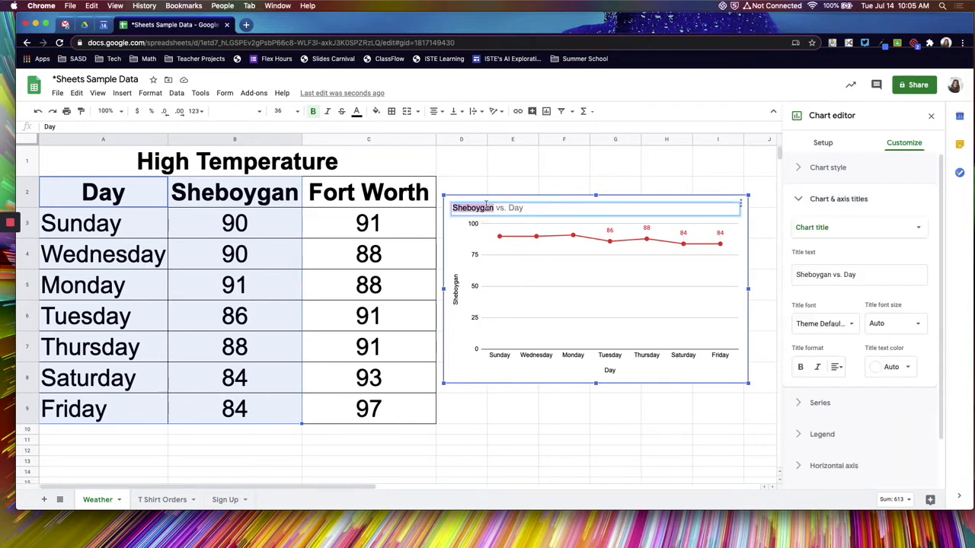
left_click(508, 210)
left_click_drag(495, 210, 538, 207)
type("H")
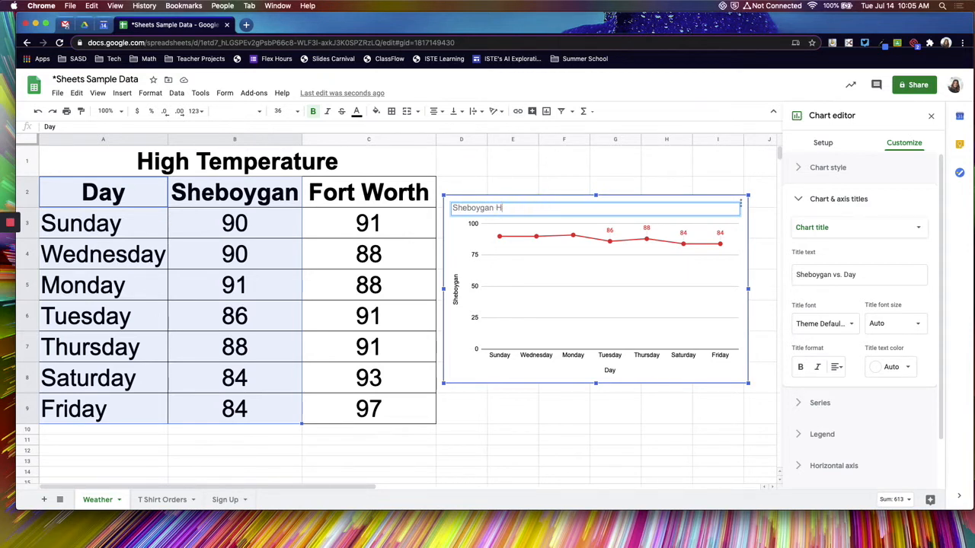
type("igh Temperature")
key("Return")
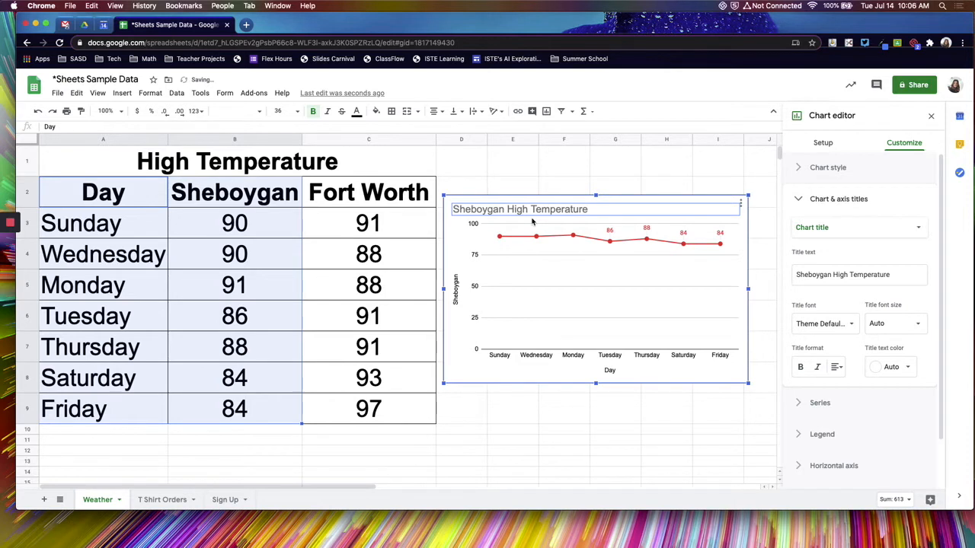
Step: Change the chart's vertical axis title to "Temperature (F)" and leave chart editing
left_click(455, 292)
left_click(455, 283)
double_click(455, 281)
type("Tempor")
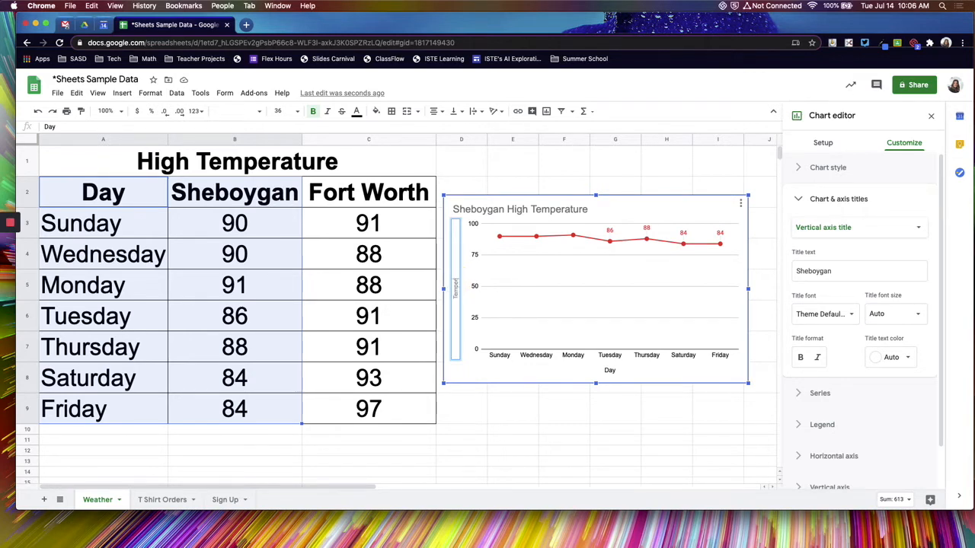
type("ature (F)")
key("Escape")
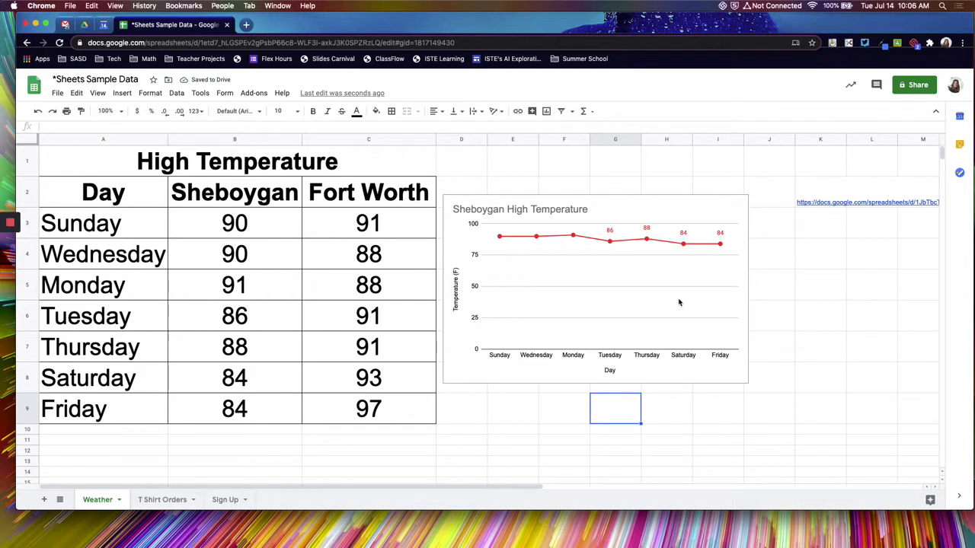
Step: Review the Sheboygan chart's options and its editing setup, then close the chart editor
left_click(684, 215)
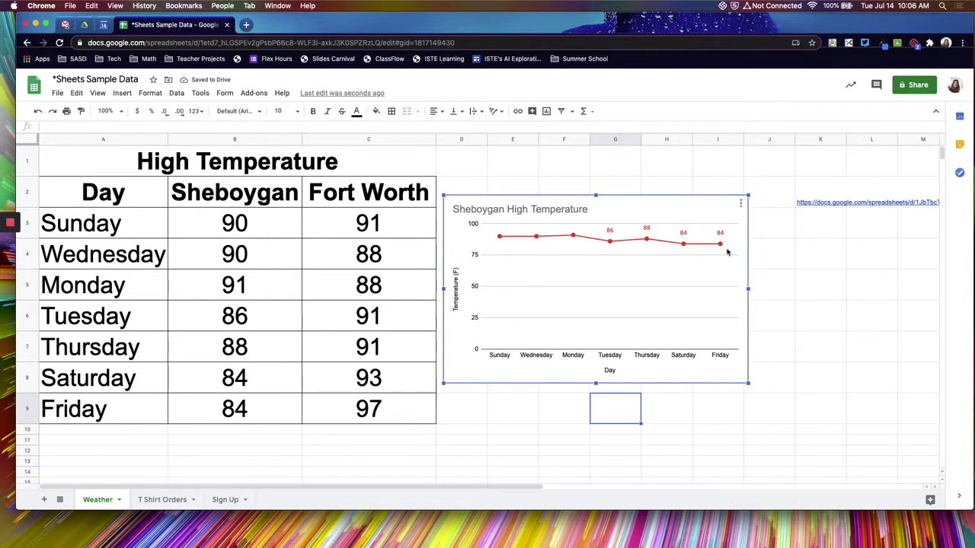
left_click(740, 203)
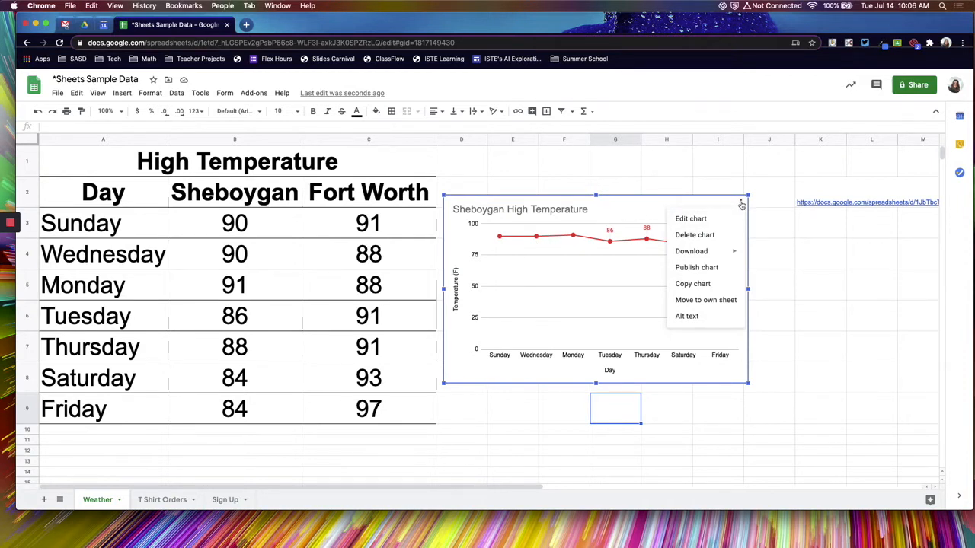
left_click(686, 220)
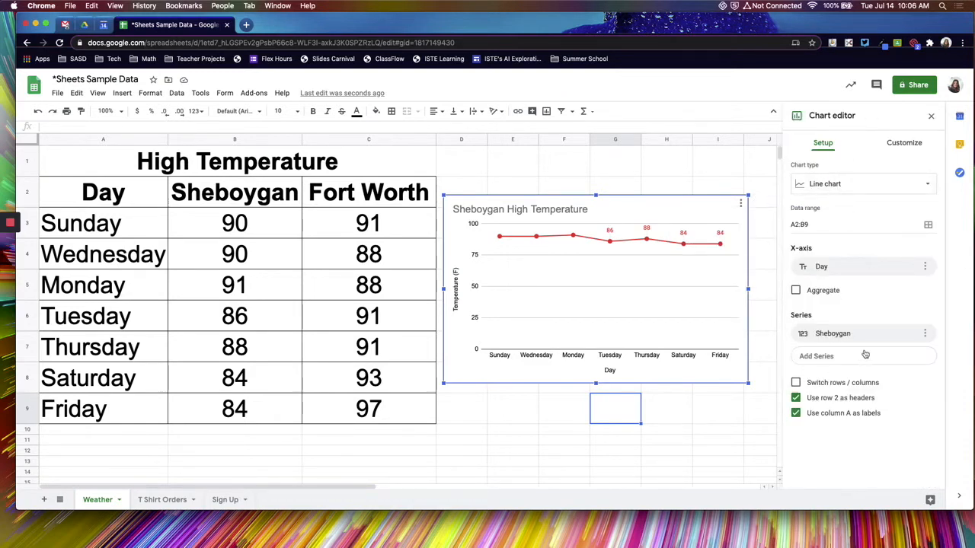
left_click(741, 204)
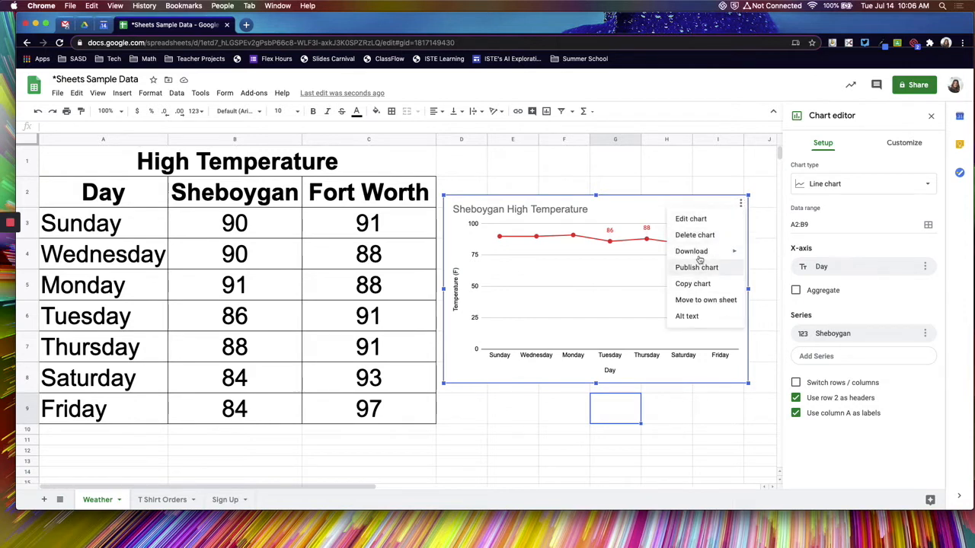
mouse_move(680, 257)
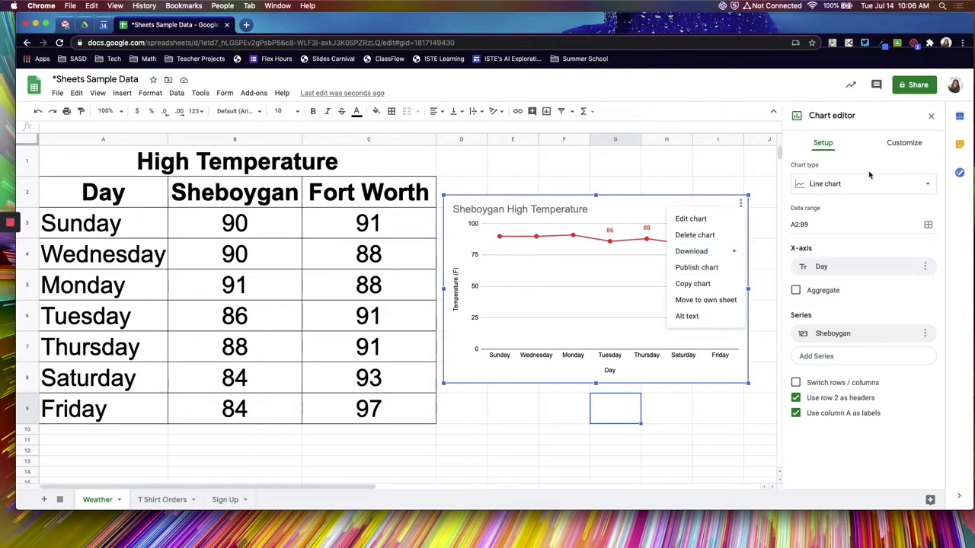
left_click(930, 117)
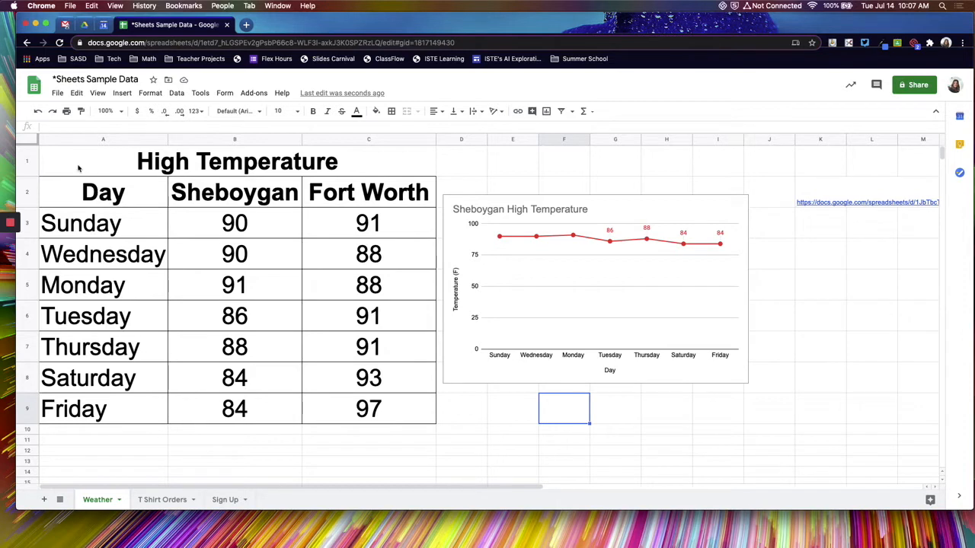
Step: Insert a line chart of Sheboygan and Fort Worth temperatures from A2:C9 and move it over the lower part of the Sheboygan chart
left_click_drag(58, 194, 386, 405)
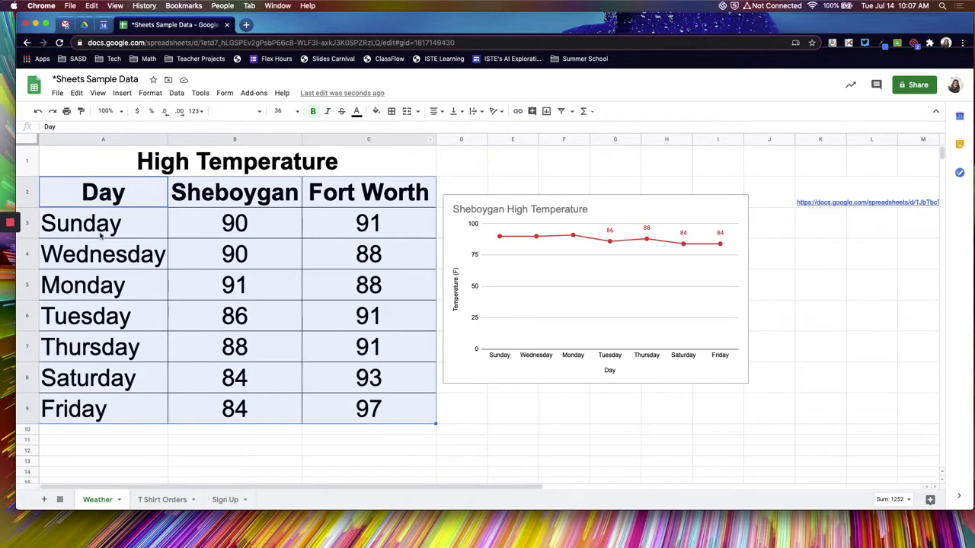
left_click(548, 113)
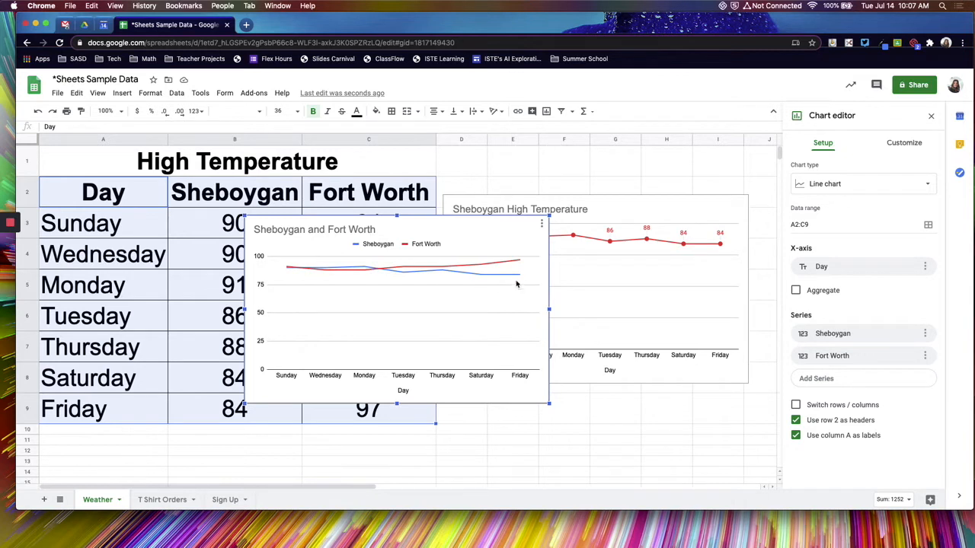
left_click_drag(483, 223, 249, 220)
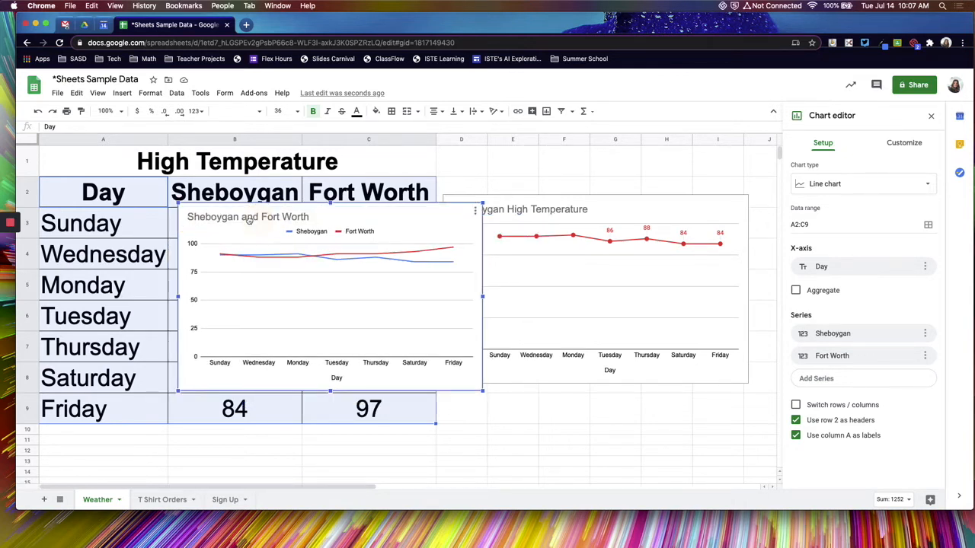
left_click_drag(375, 282, 472, 304)
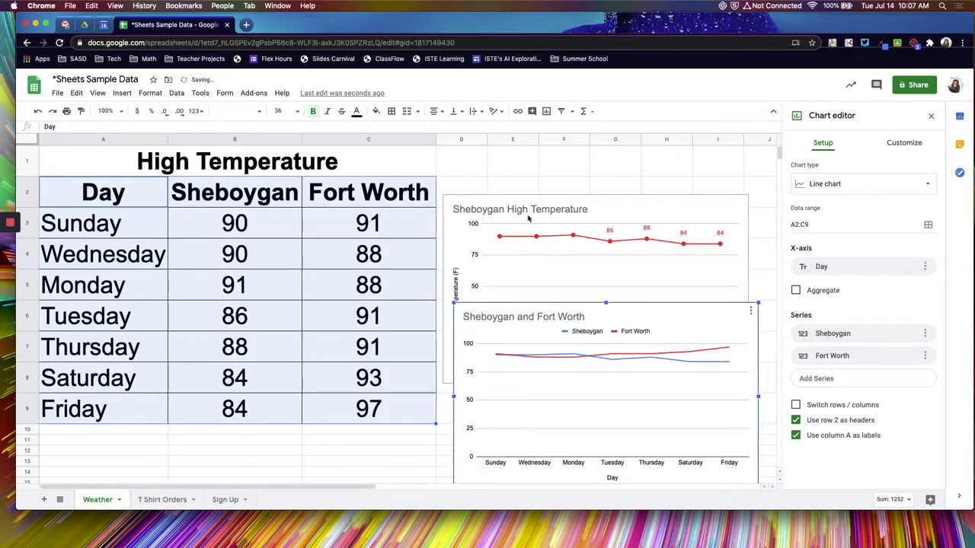
left_click(539, 179)
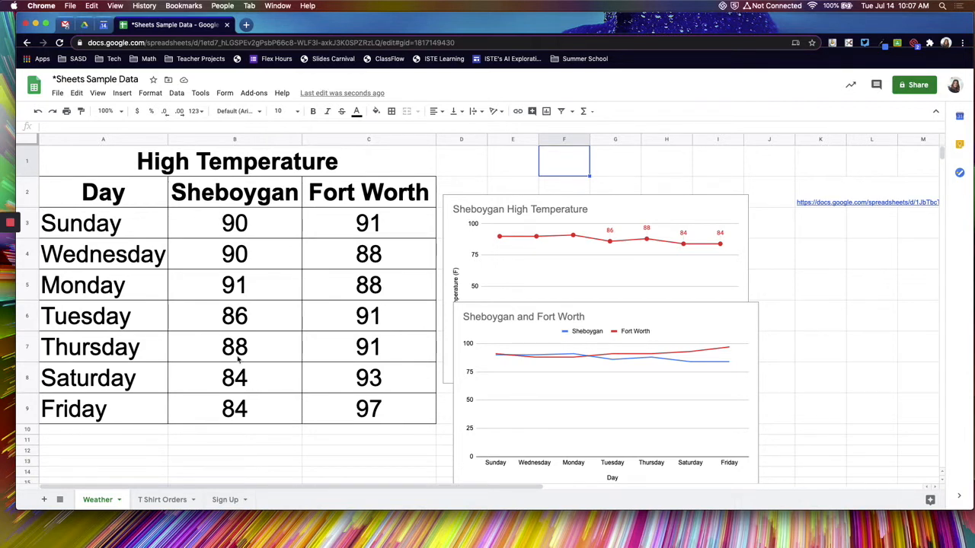
Step: Enter the label "Average temp" in cell A10 below Friday
left_click(71, 431)
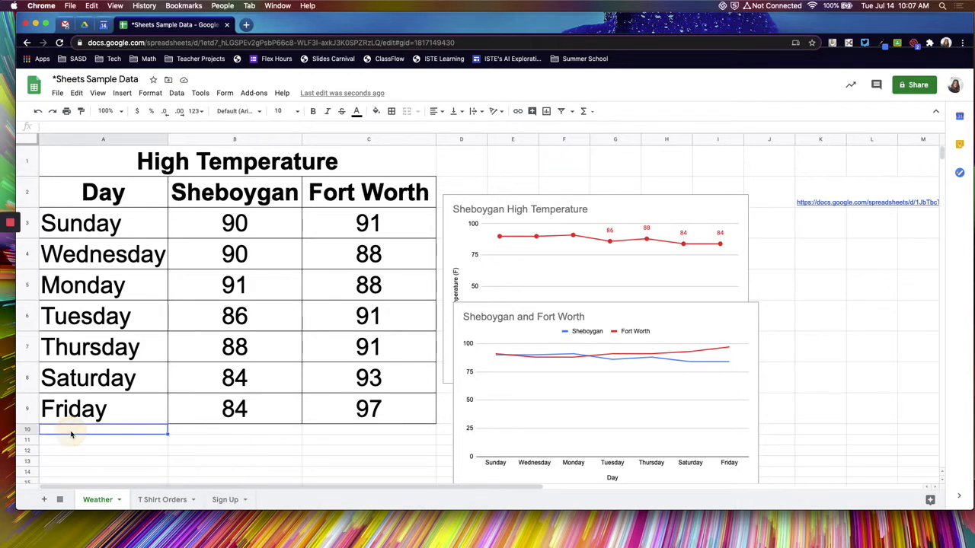
type("Averag")
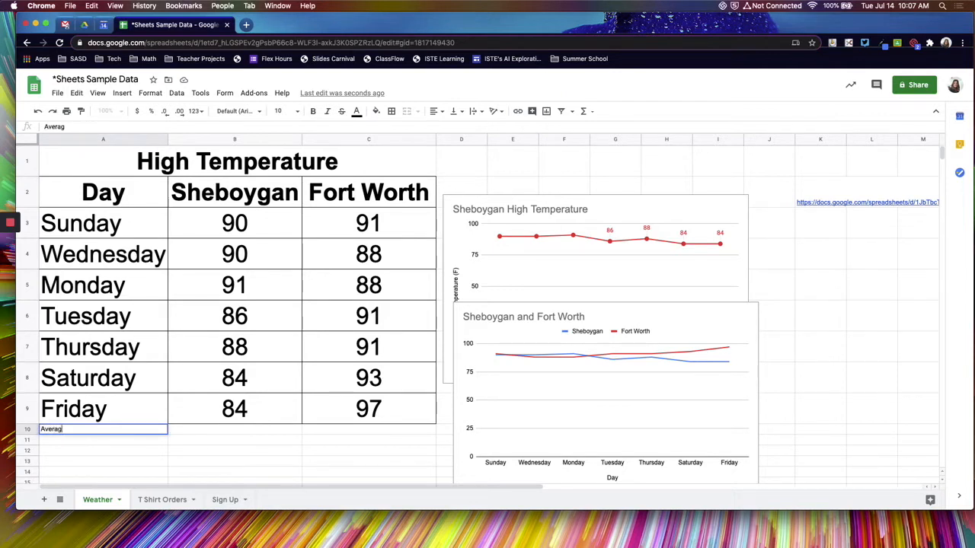
type("e temp")
key("Tab")
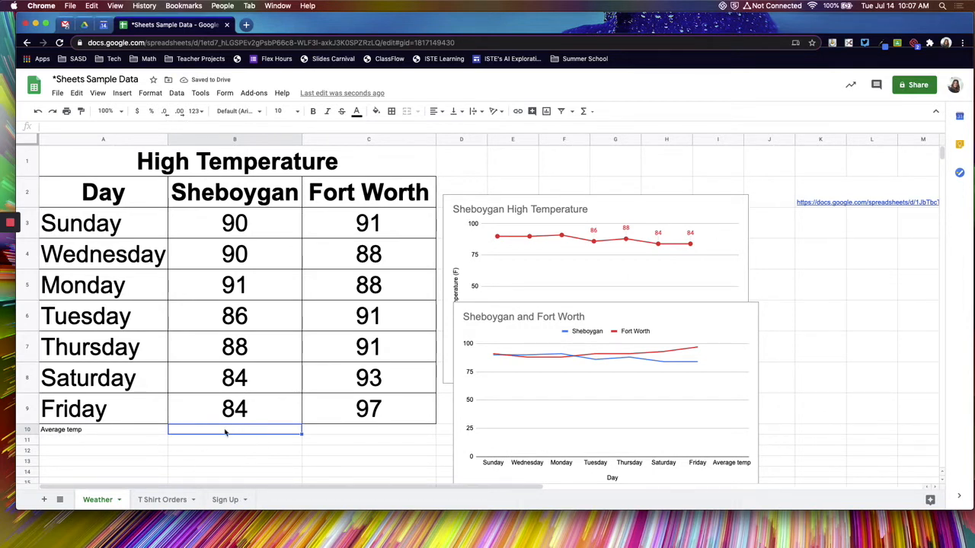
Step: Calculate the average Sheboygan temperature in B10 with the AVERAGE function over B3:B9
left_click(584, 111)
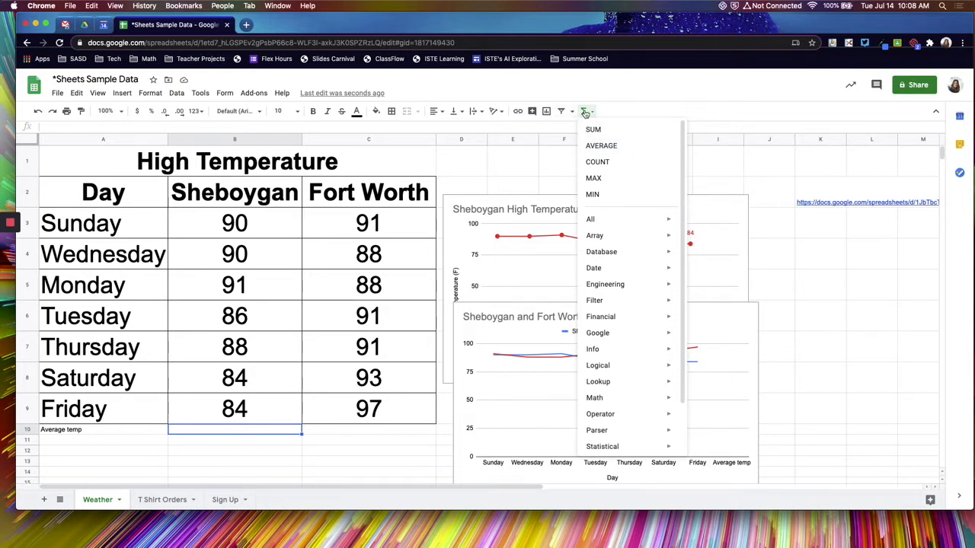
left_click(598, 147)
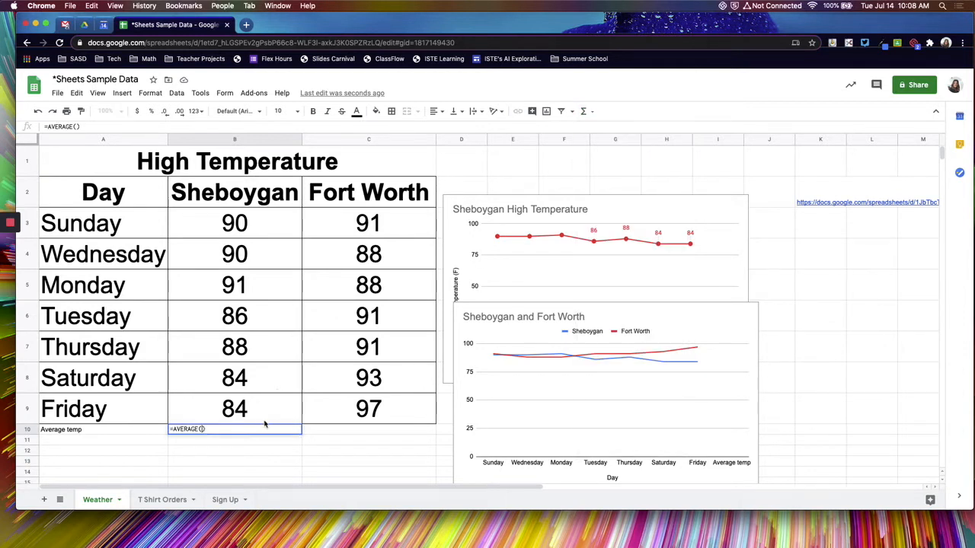
left_click_drag(226, 219, 226, 414)
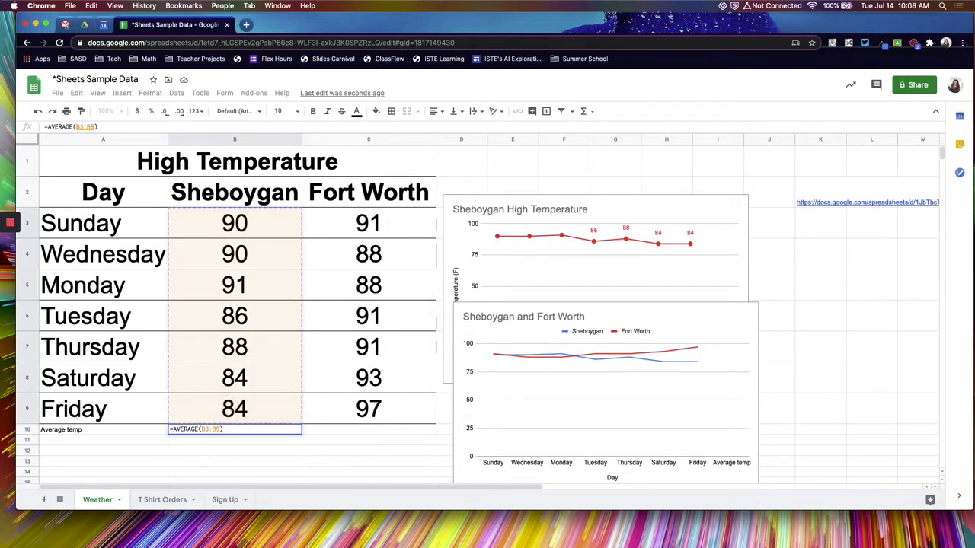
key("Return")
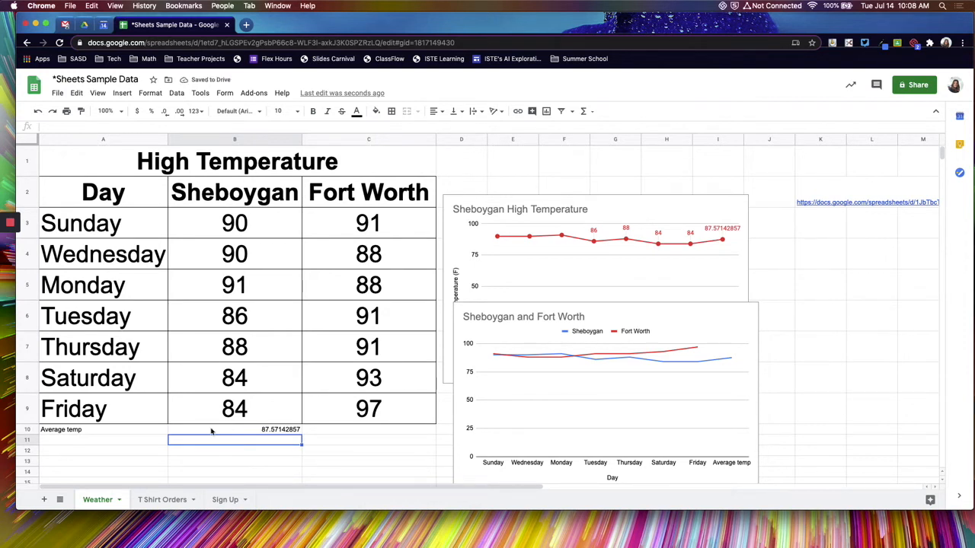
Step: Format the Sheboygan average in B10 as a number with two decimal places
left_click(283, 431)
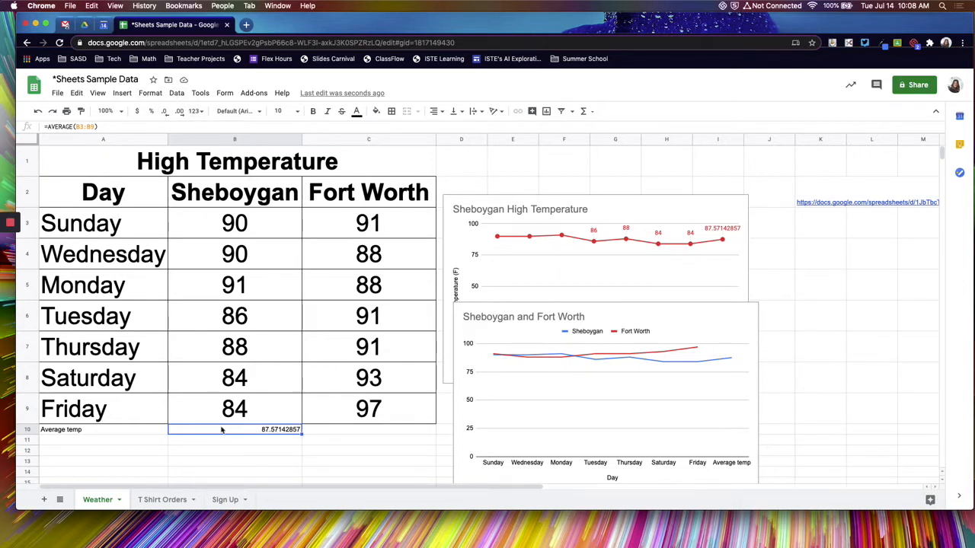
left_click(150, 94)
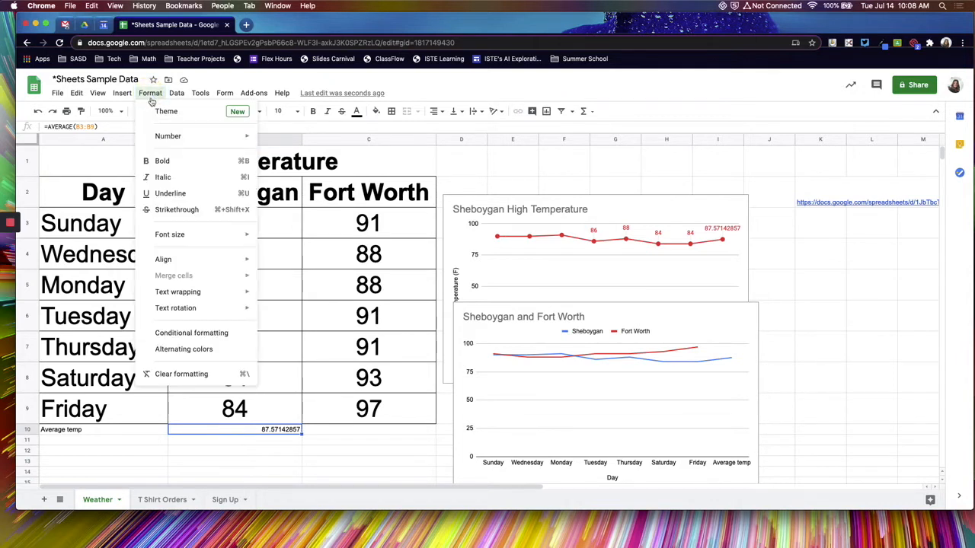
mouse_move(167, 139)
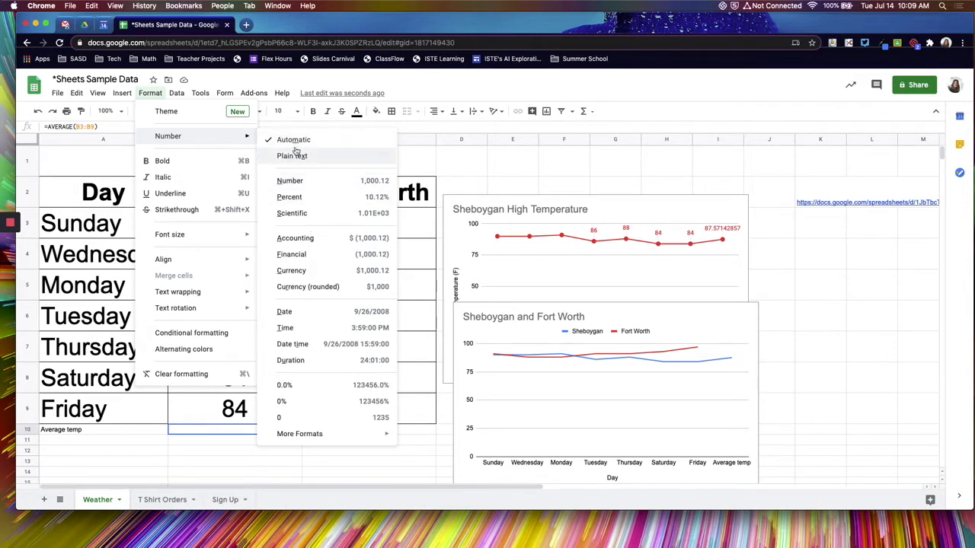
left_click(379, 184)
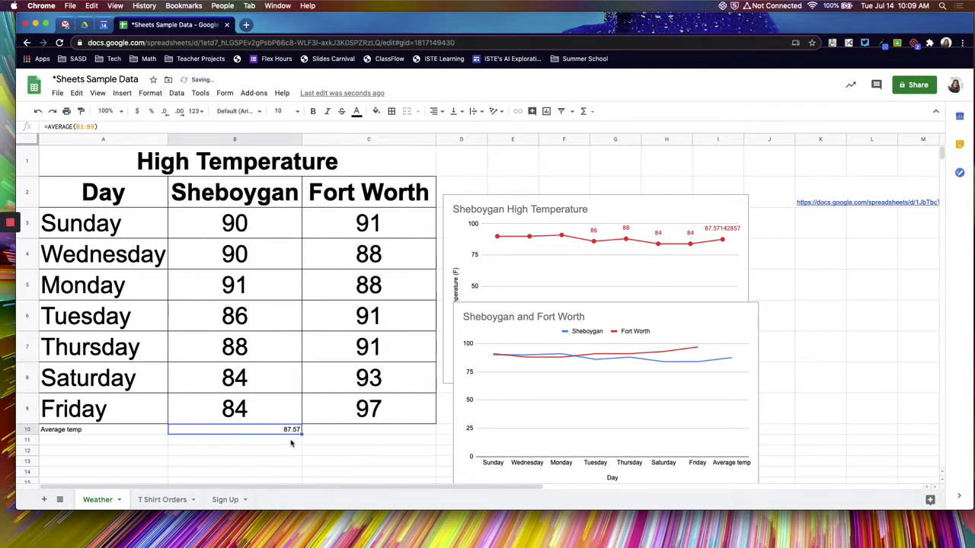
Step: Format the Sheboygan average in B10 as a whole number and look over the other number formats
left_click(150, 93)
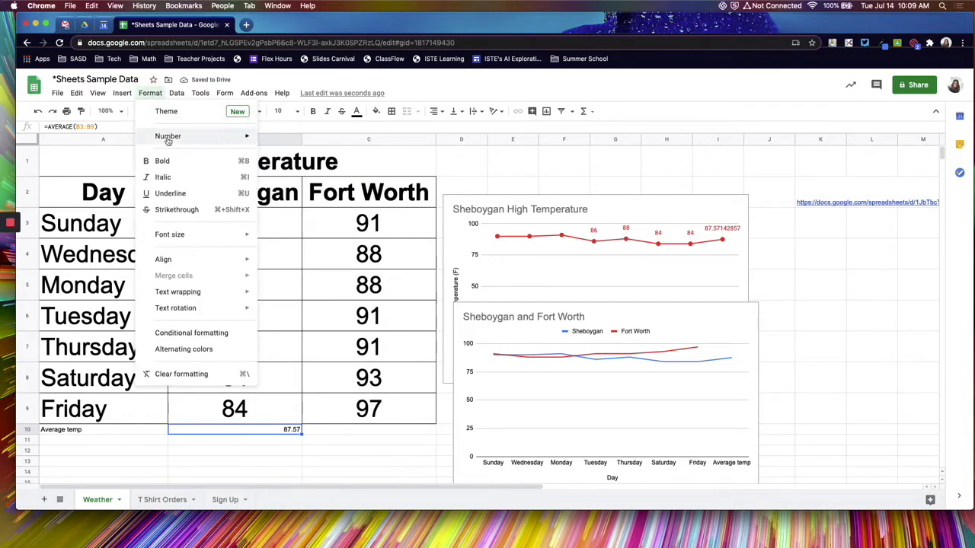
mouse_move(168, 140)
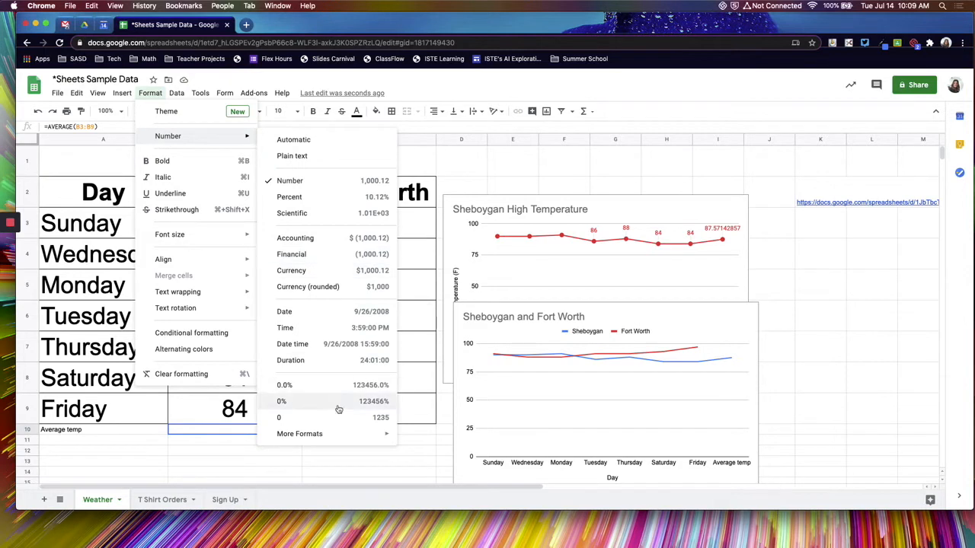
mouse_move(294, 439)
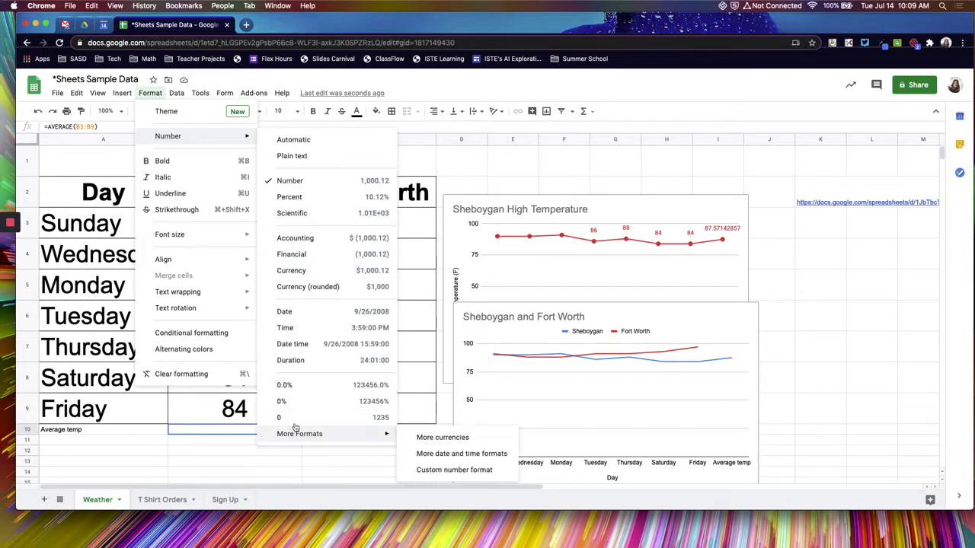
left_click(281, 419)
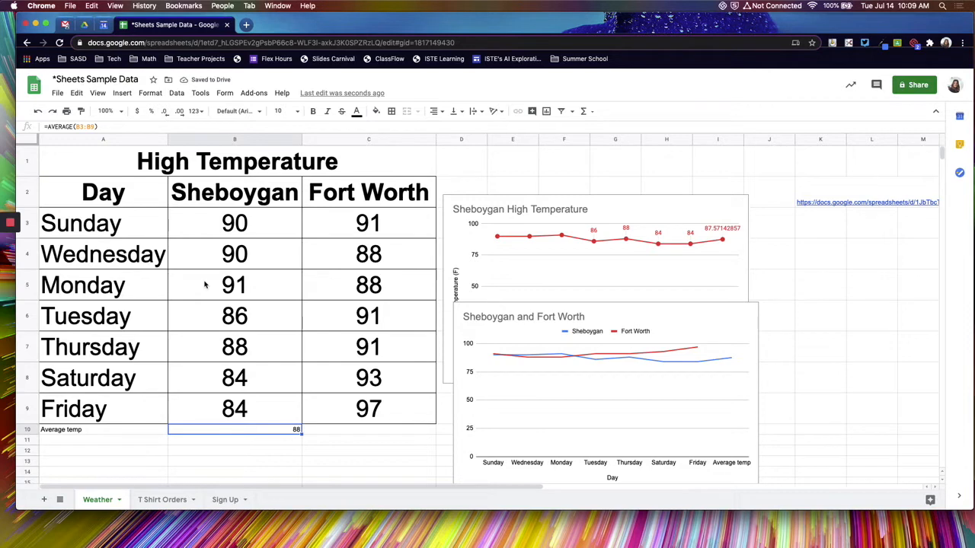
left_click(150, 93)
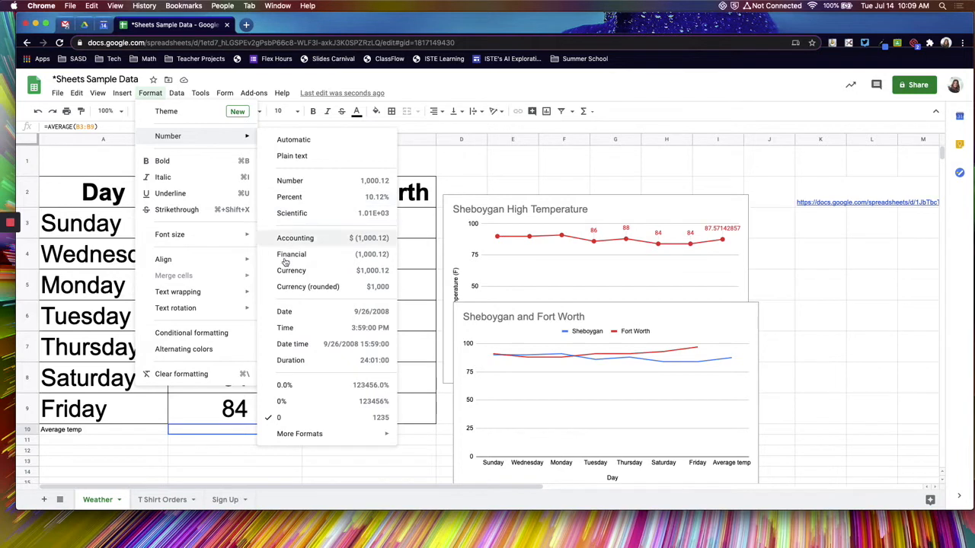
left_click(186, 441)
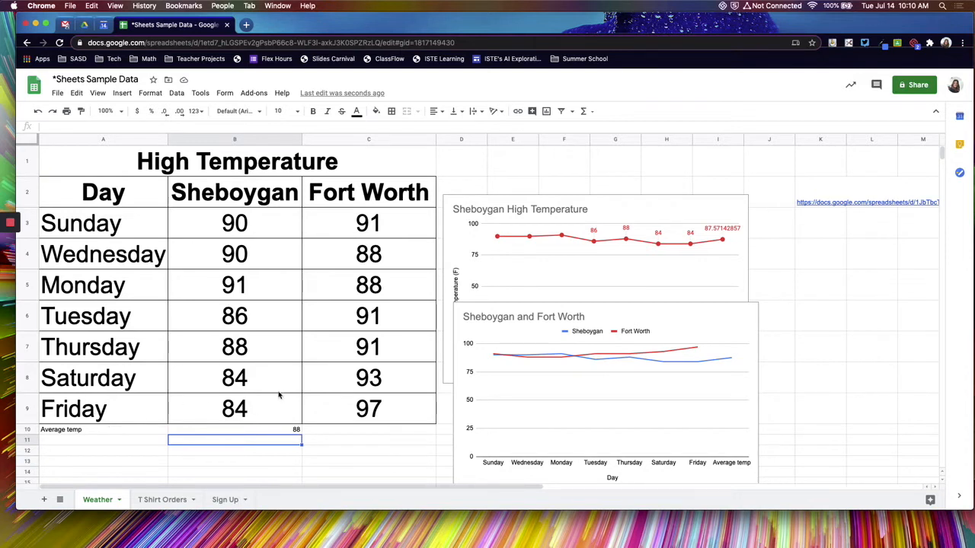
Step: Copy the formatting of the Sheboygan Friday cell B9 to the average row, A10:C10
left_click(224, 409)
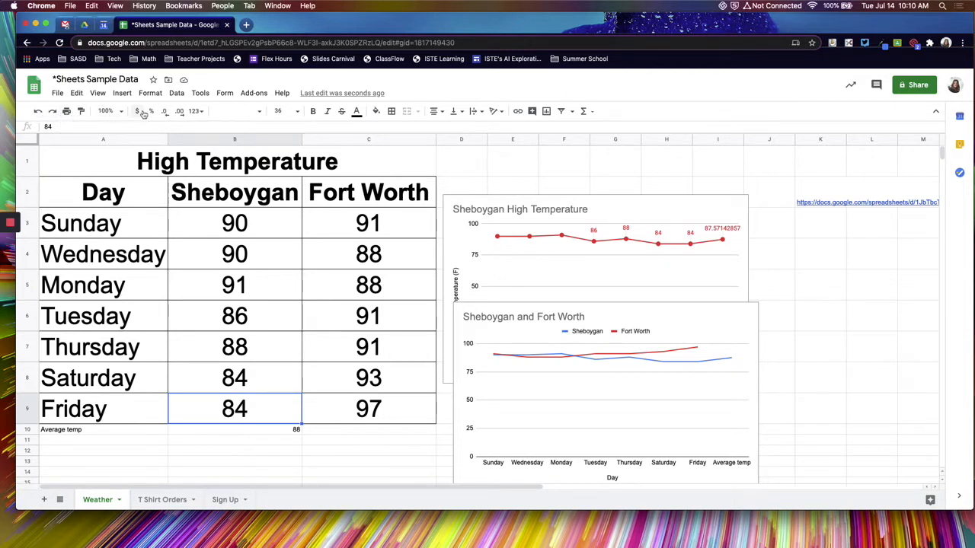
left_click(82, 112)
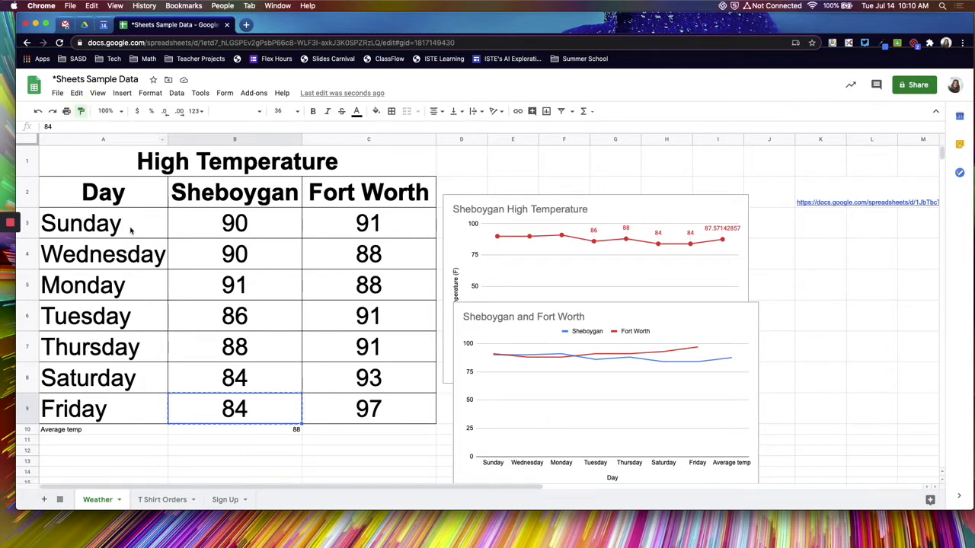
left_click(71, 431)
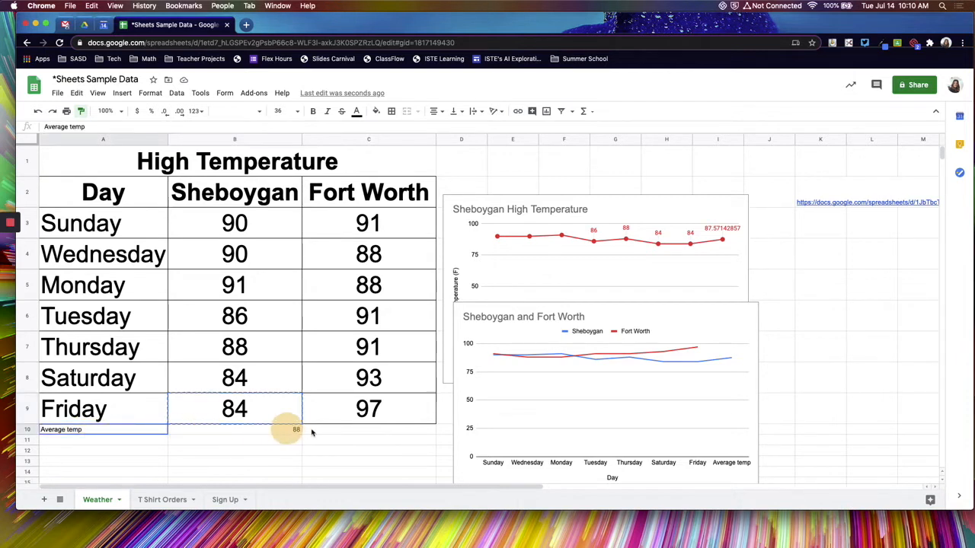
left_click_drag(357, 432, 371, 431)
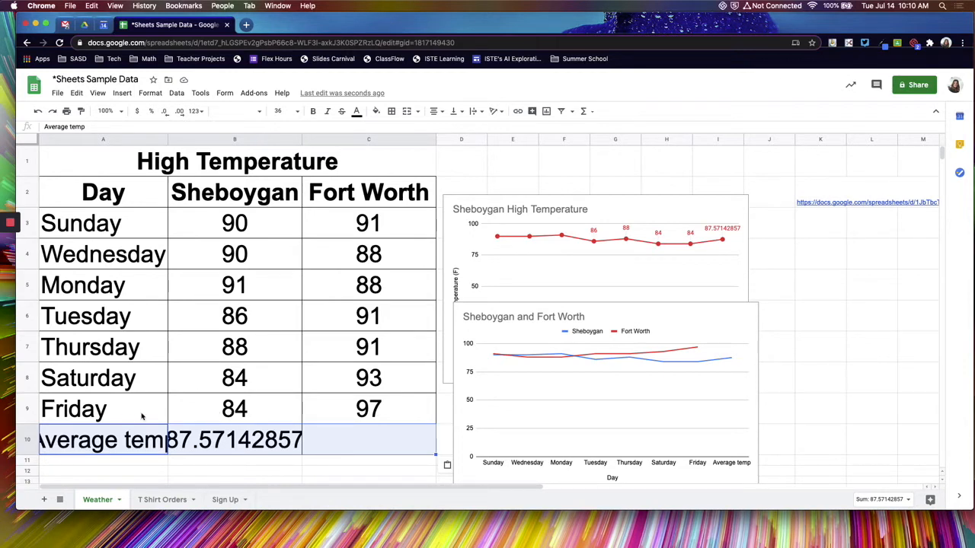
Step: Widen column A so the Average temp label in A10 fits within its cell
left_click(198, 408)
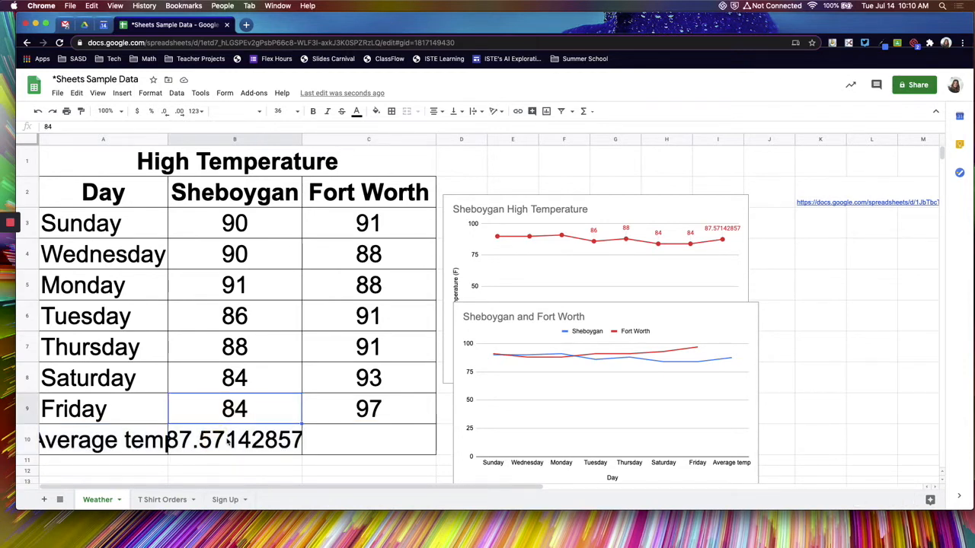
left_click(223, 444)
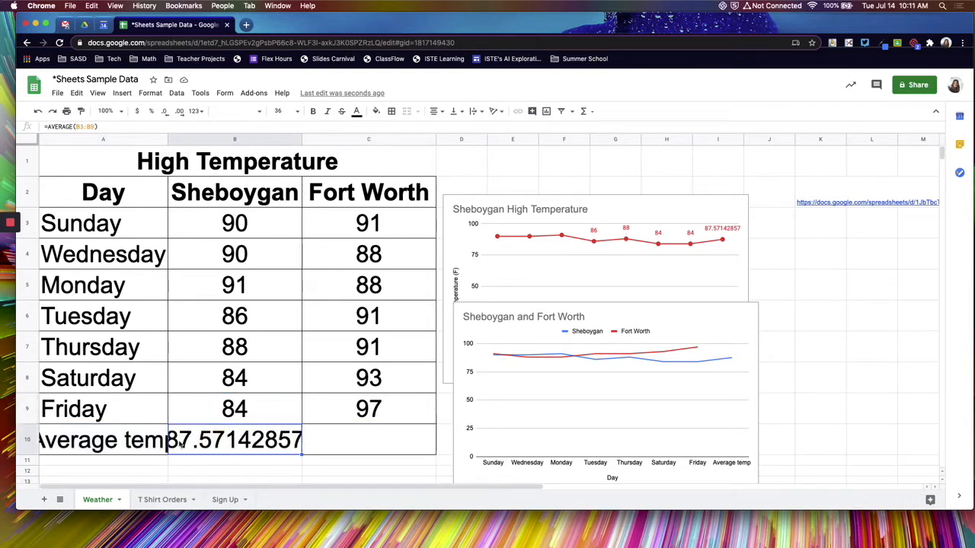
left_click(104, 444)
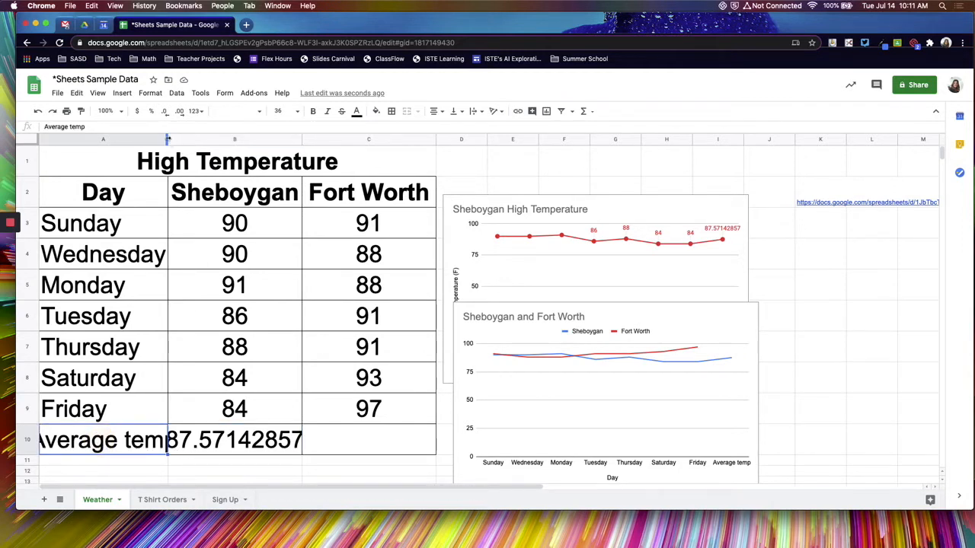
left_click_drag(167, 139, 184, 139)
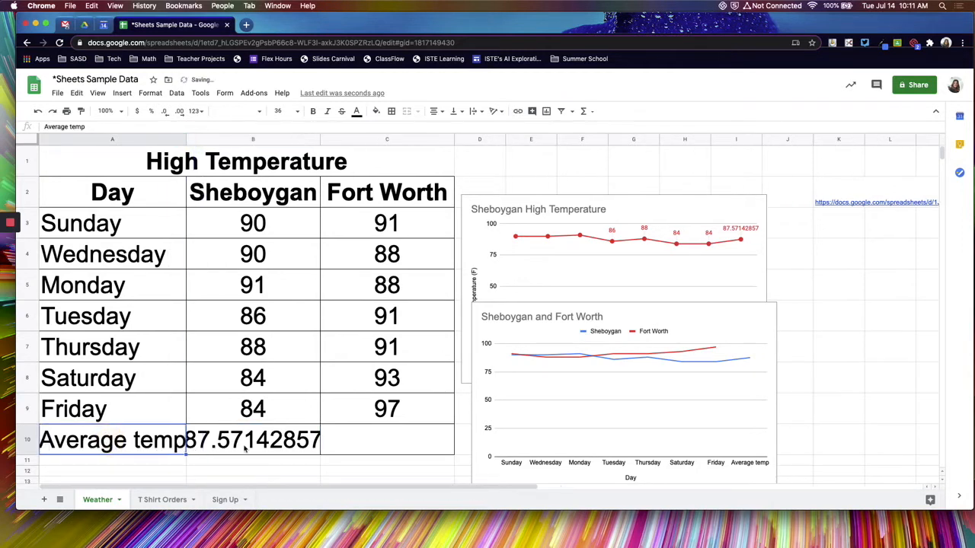
Step: Fill the Sheboygan average formula from B10 across to C10 to average the Fort Worth temperatures
left_click(220, 448)
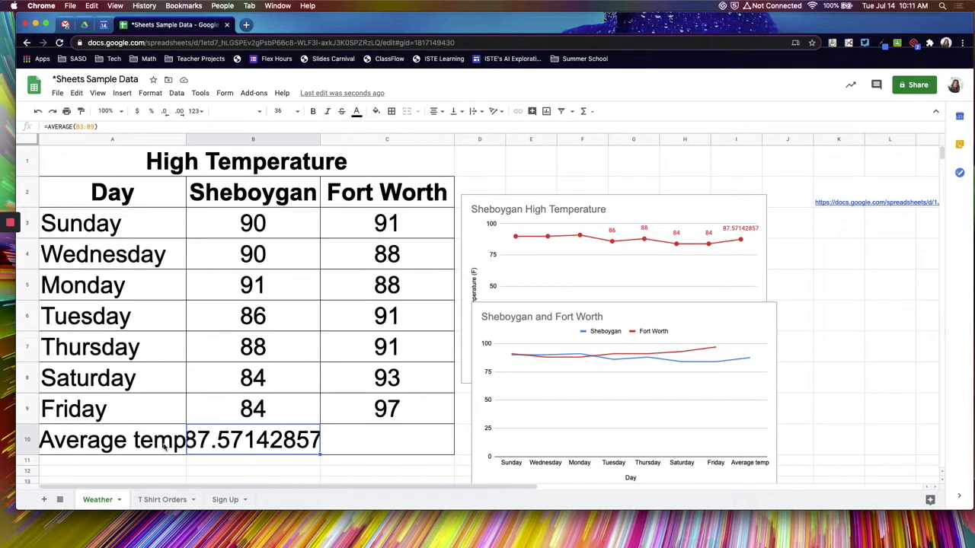
left_click(364, 438)
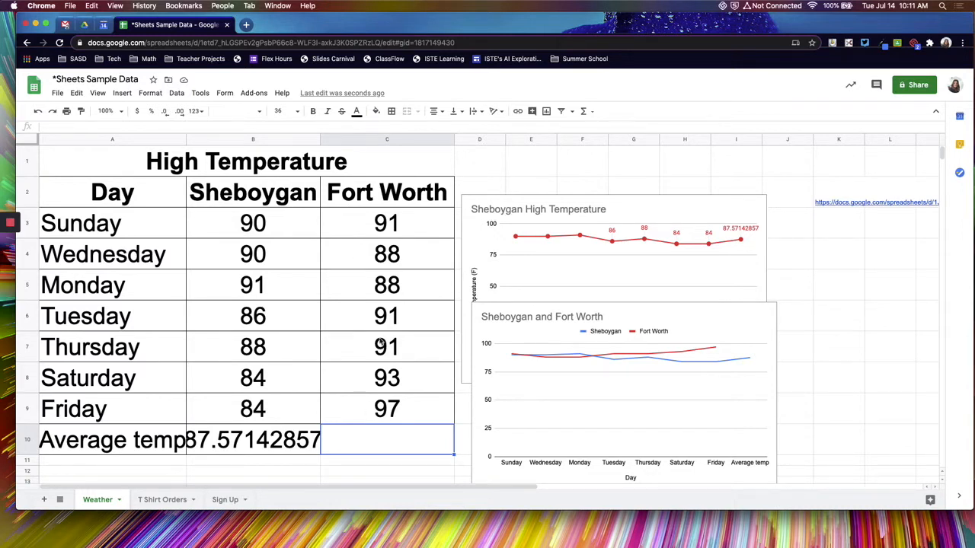
left_click(587, 112)
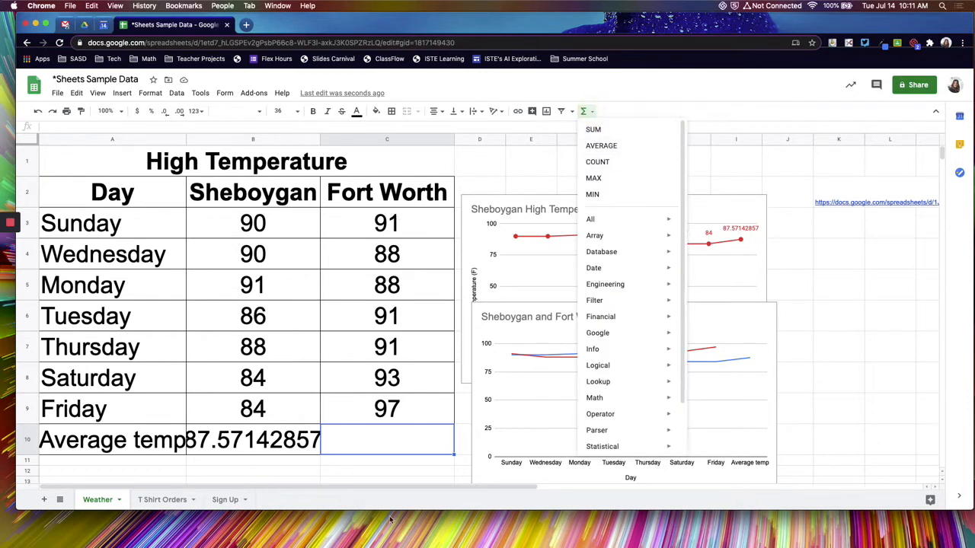
left_click(240, 444)
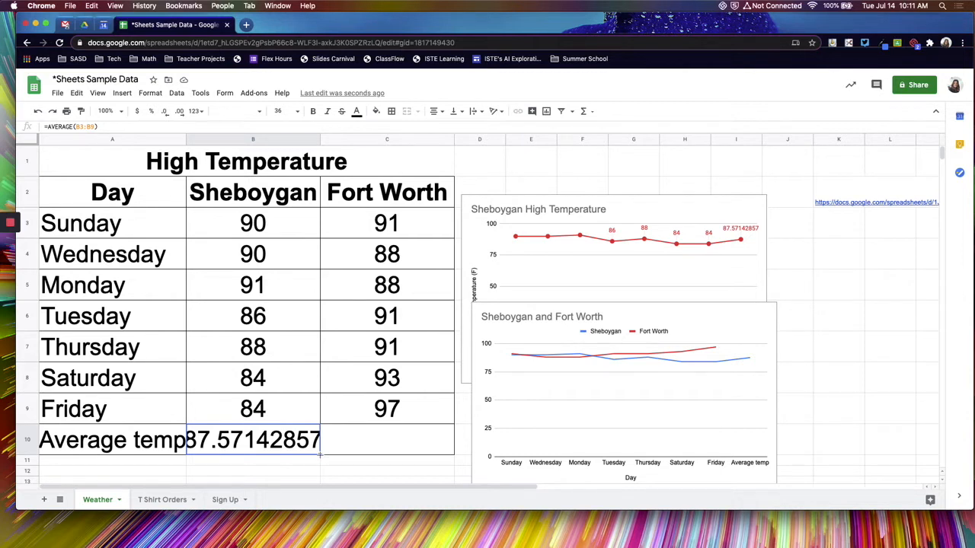
left_click_drag(319, 455, 429, 447)
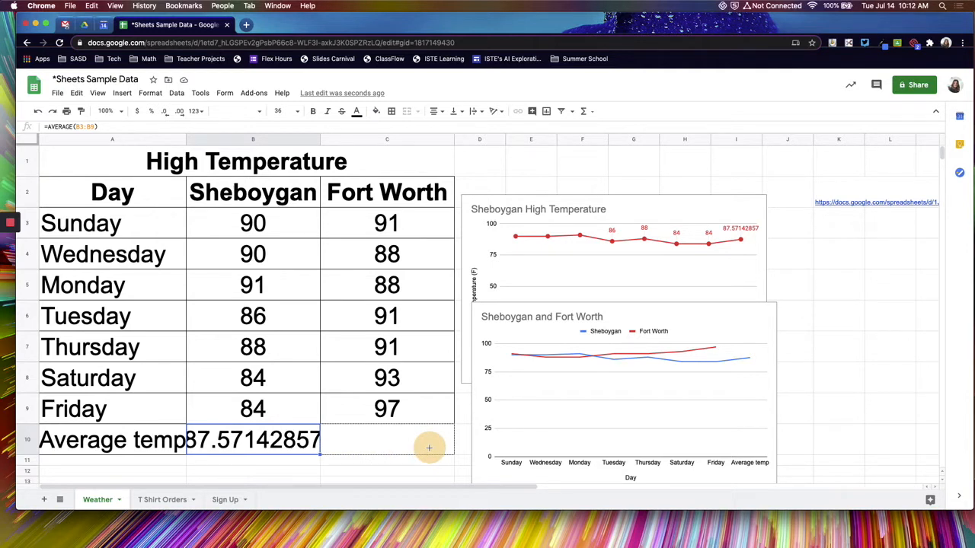
left_click_drag(429, 448, 431, 449)
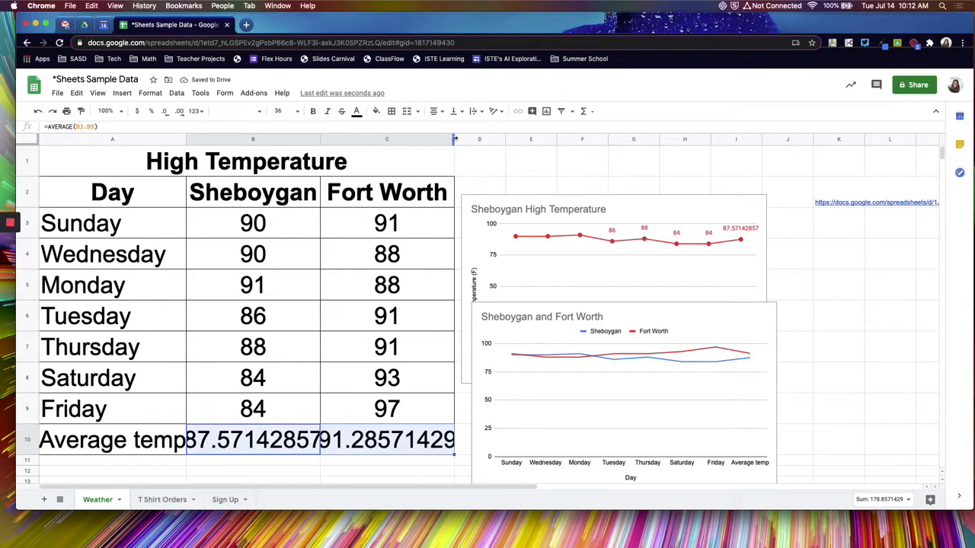
Step: Widen the Fort Worth and Sheboygan columns so the averages in row 10 fit within their cells
left_click_drag(455, 139, 468, 140)
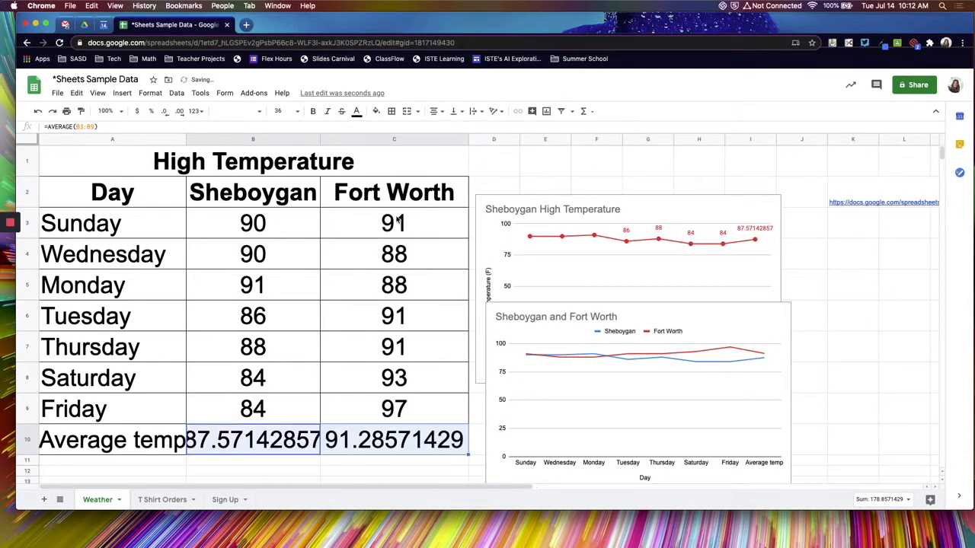
left_click(240, 438)
left_click_drag(321, 140, 328, 140)
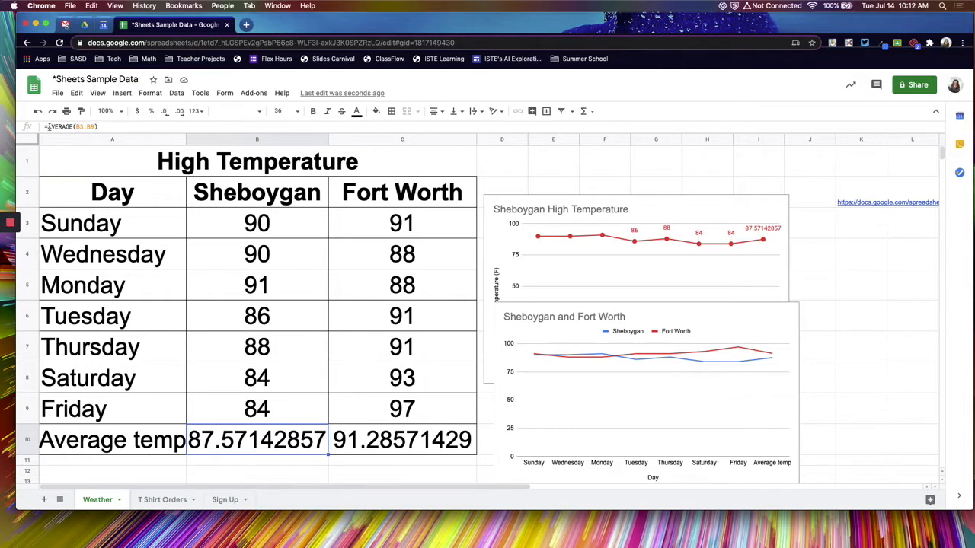
Step: Examine the cell ranges used by the AVERAGE formulas in B10 and C10, and glance at the T Shirt Orders sheet
left_click(59, 127)
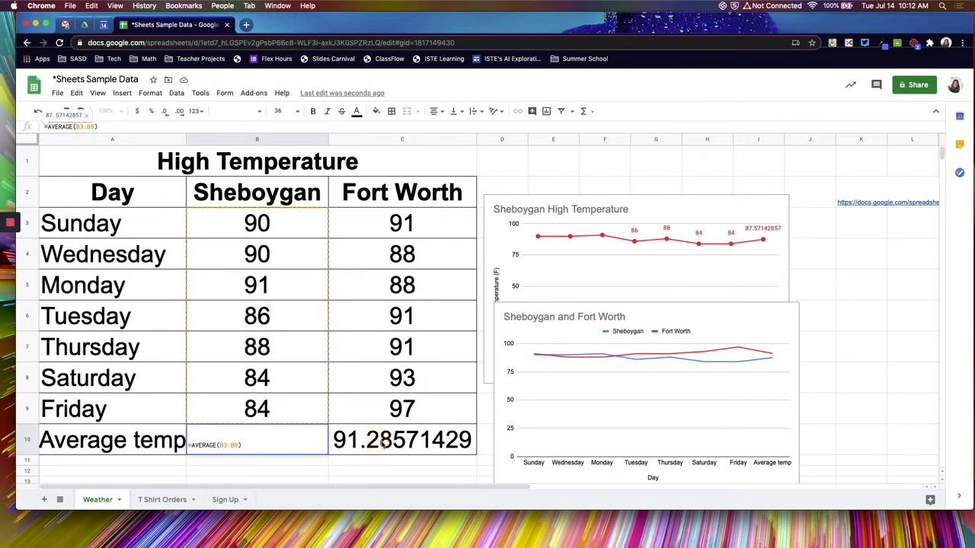
left_click(385, 443)
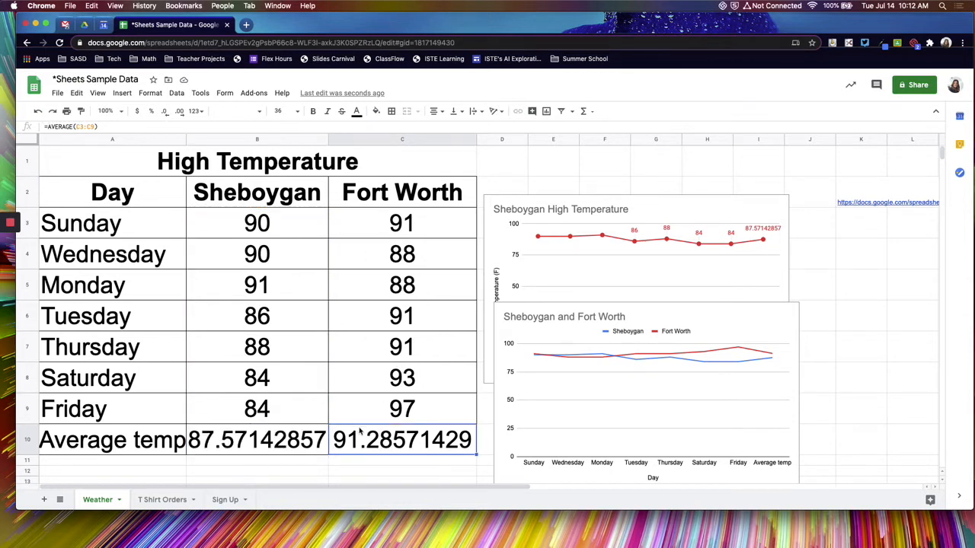
left_click(85, 126)
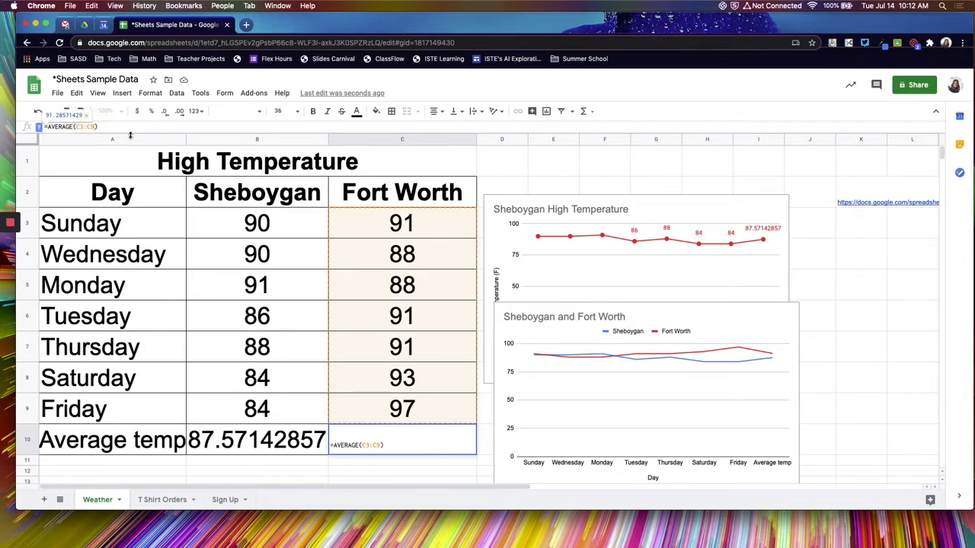
left_click(312, 358)
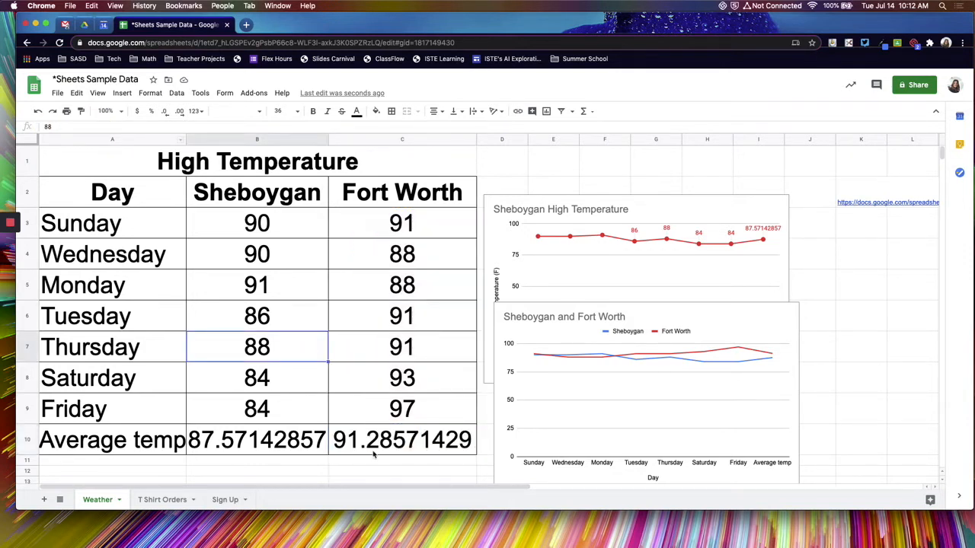
left_click(245, 438)
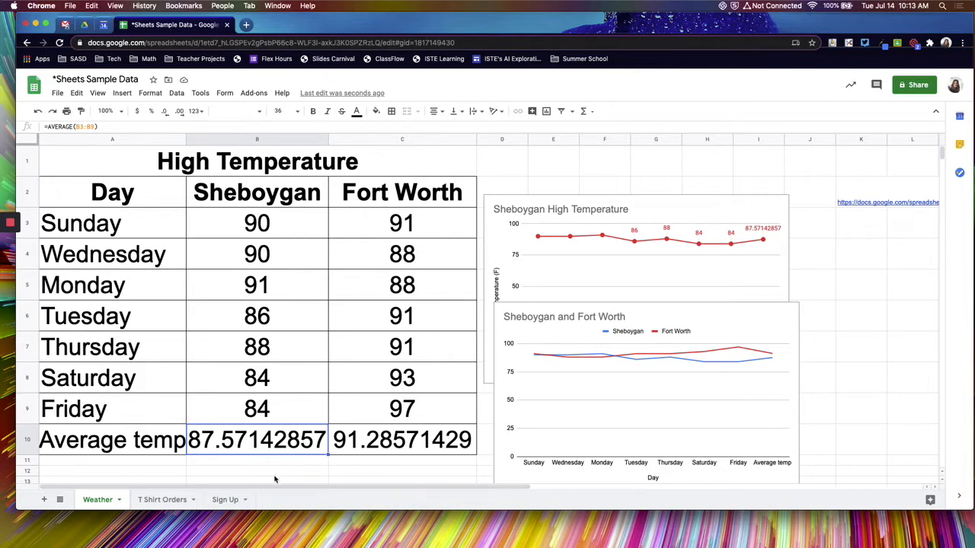
left_click(172, 503)
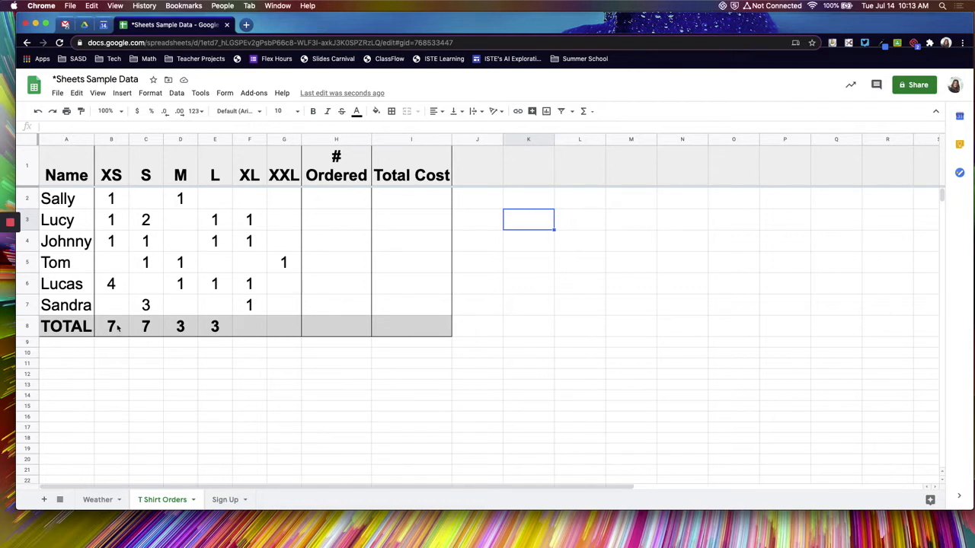
left_click(97, 500)
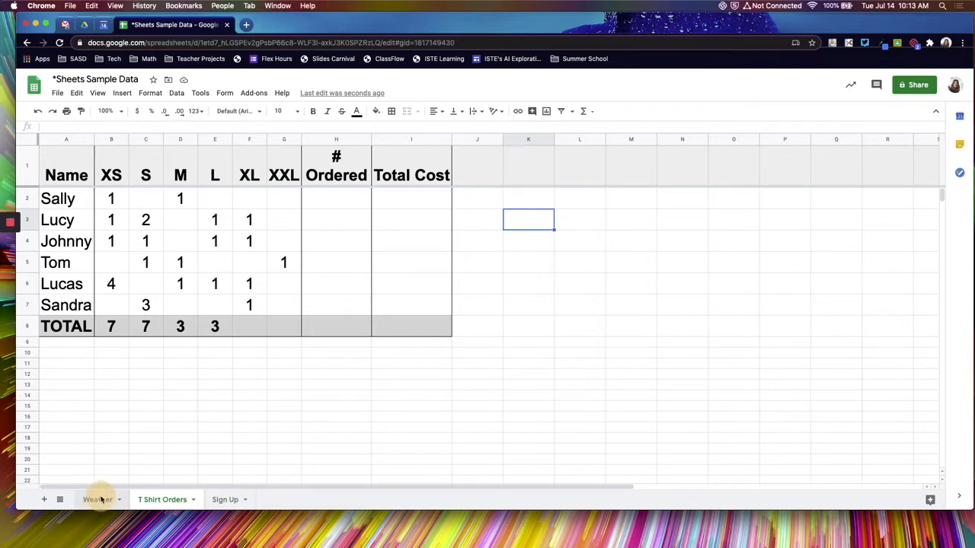
left_click(97, 500)
left_click(257, 316)
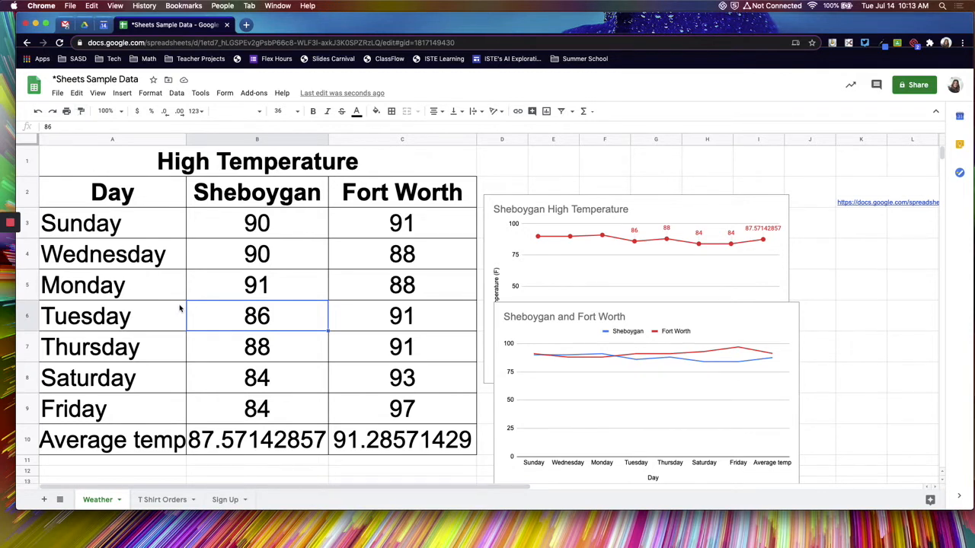
left_click(272, 445)
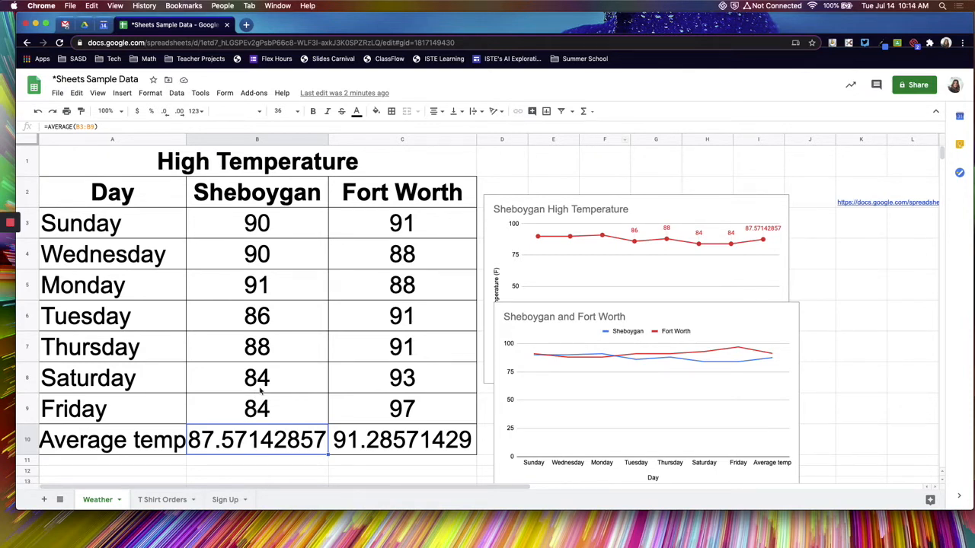
Step: On the T Shirt Orders sheet, total the XL orders in F8 with SUM over F2:F7 and fill the formula into G8
left_click(162, 499)
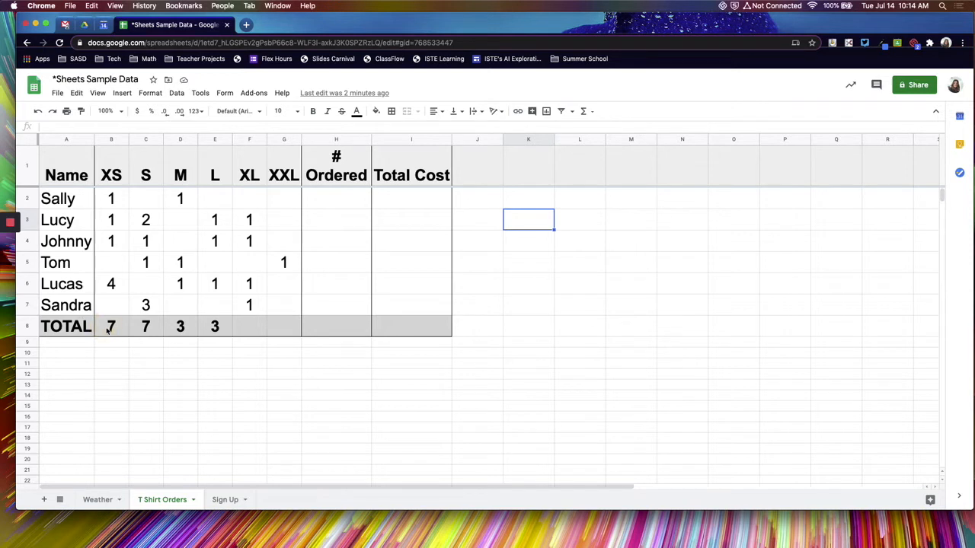
left_click(108, 327)
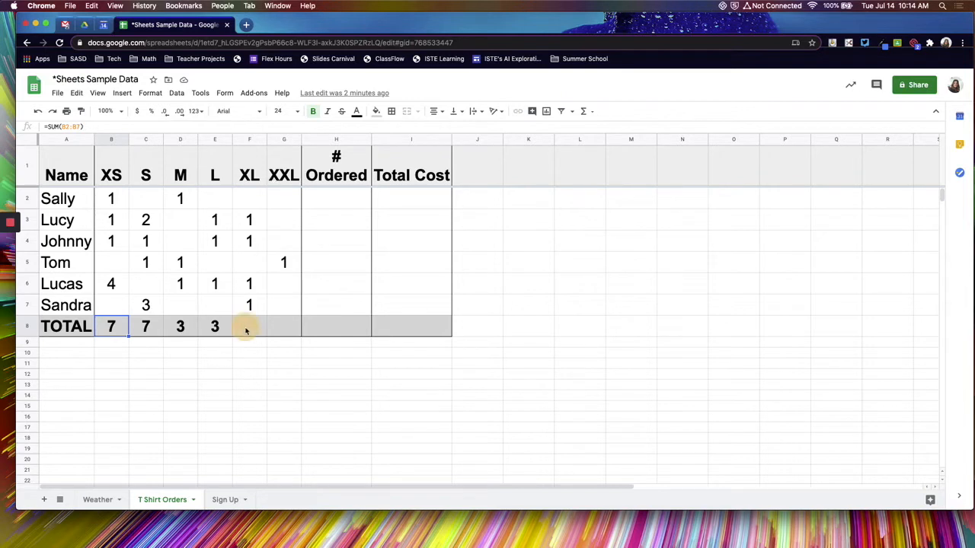
left_click(246, 329)
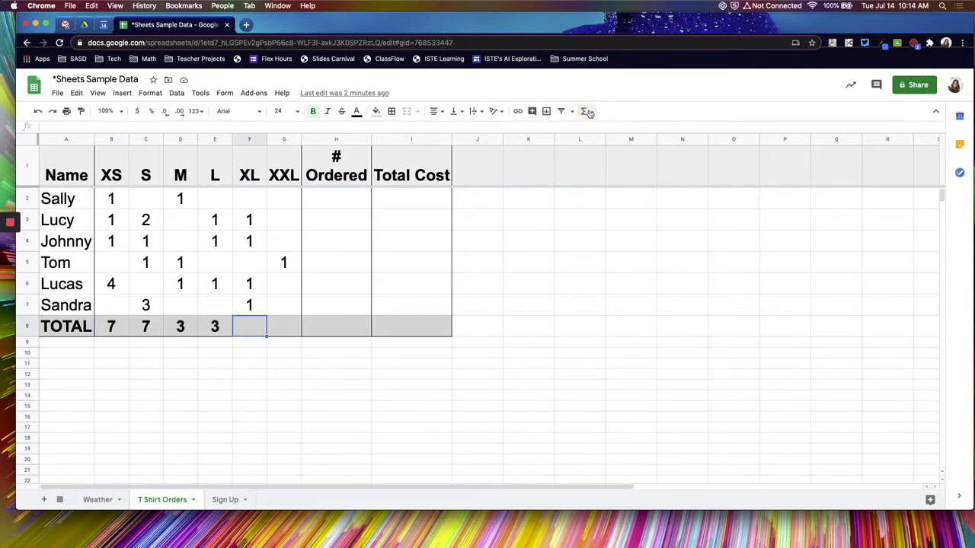
left_click(586, 112)
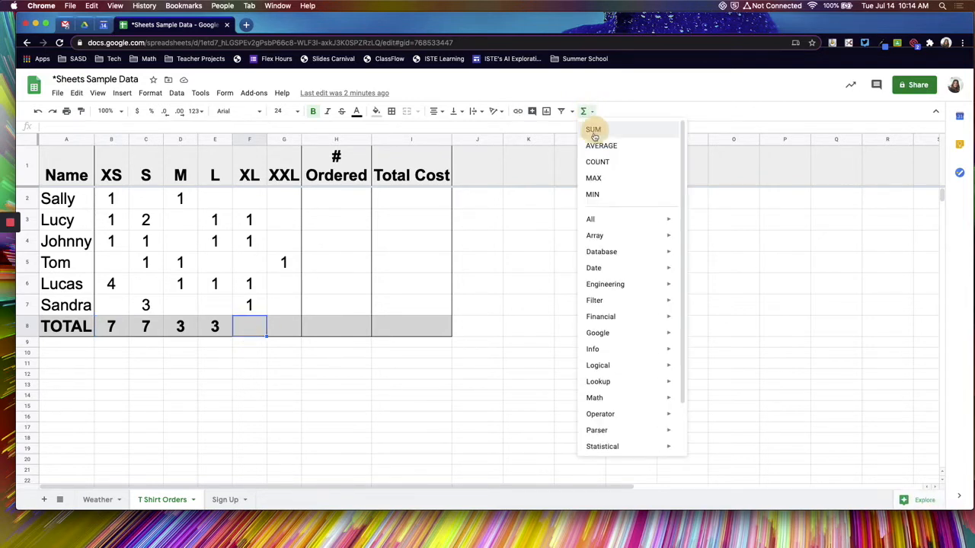
key("Return")
left_click_drag(251, 198, 249, 305)
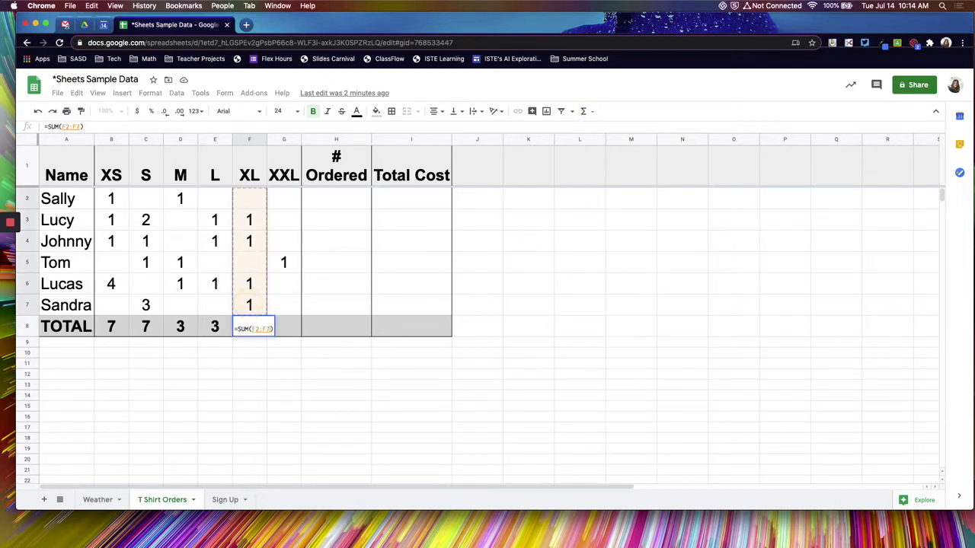
key("Return")
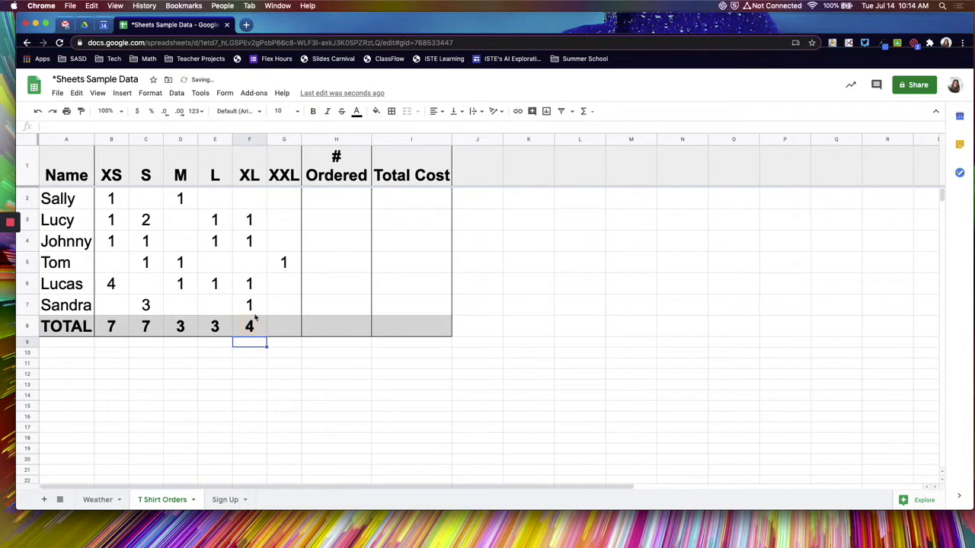
left_click(252, 323)
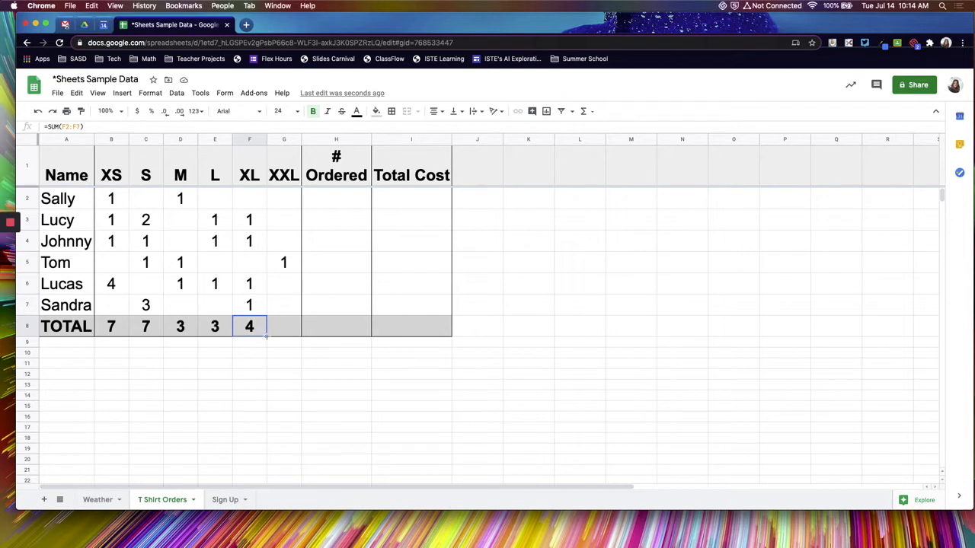
left_click_drag(266, 336, 299, 333)
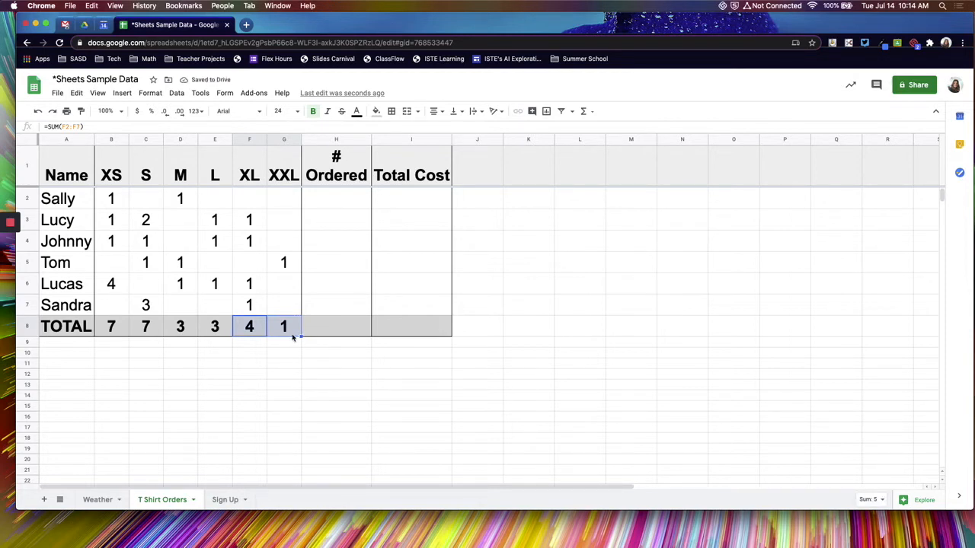
Step: Calculate the # Ordered value in H2 with SUM over B2:G2 and fill the formula down to H7
left_click(340, 198)
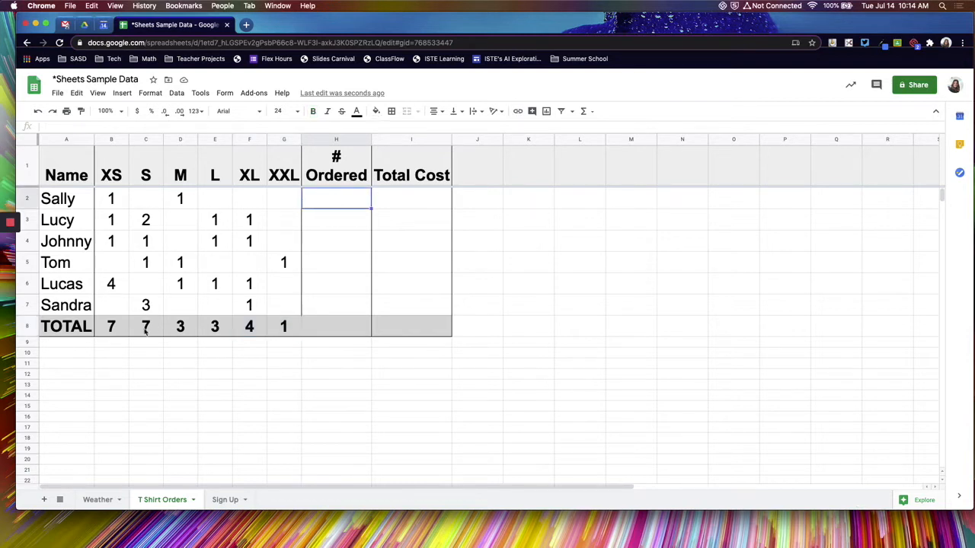
left_click(585, 113)
left_click(602, 134)
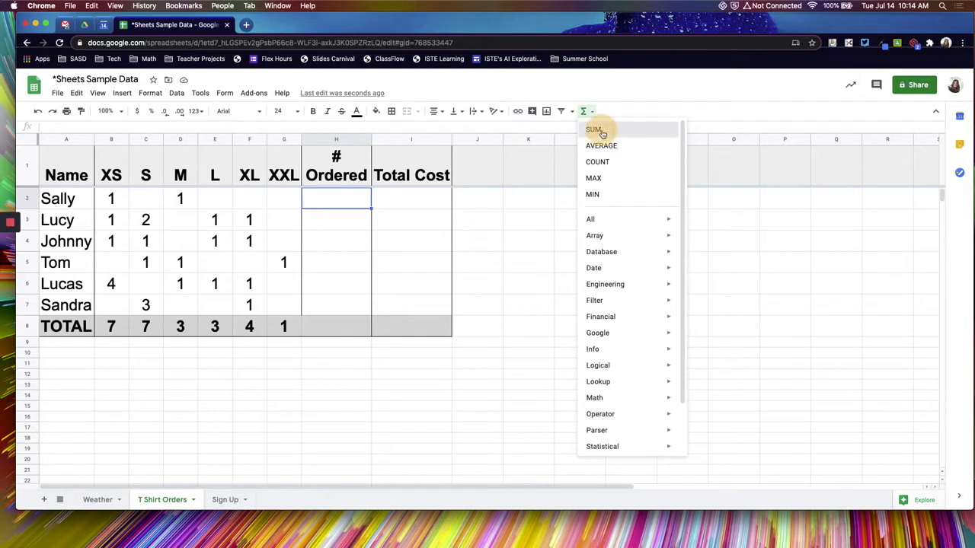
left_click_drag(112, 201, 292, 204)
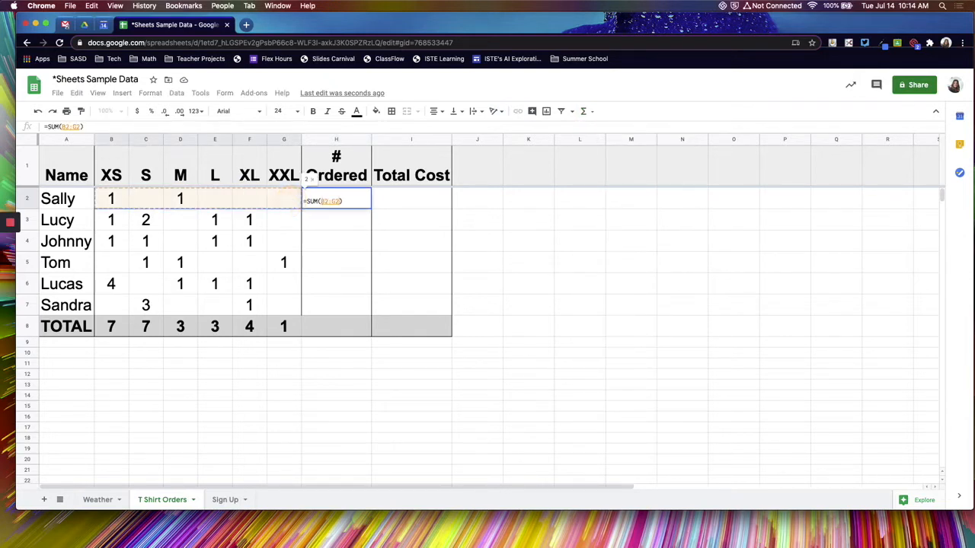
key("Return")
left_click(364, 200)
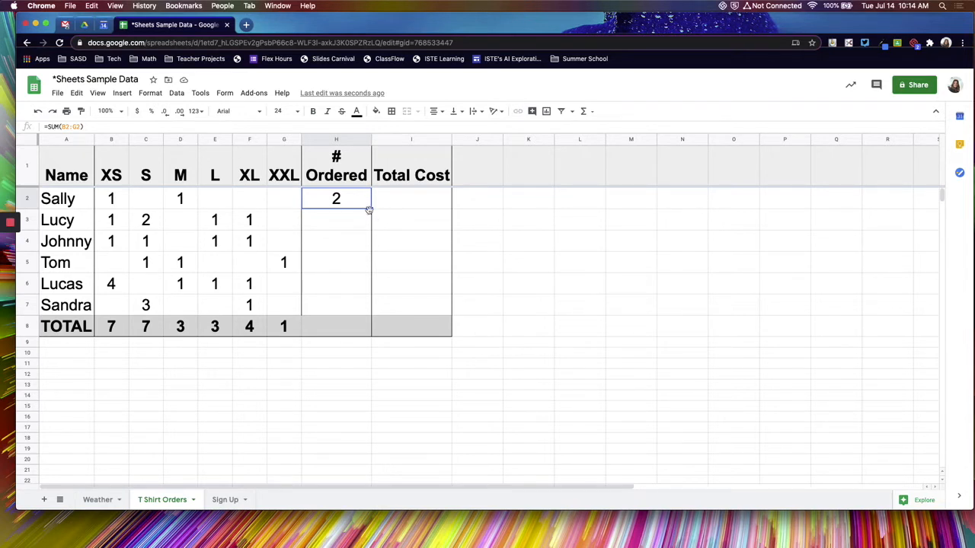
left_click_drag(371, 207, 371, 313)
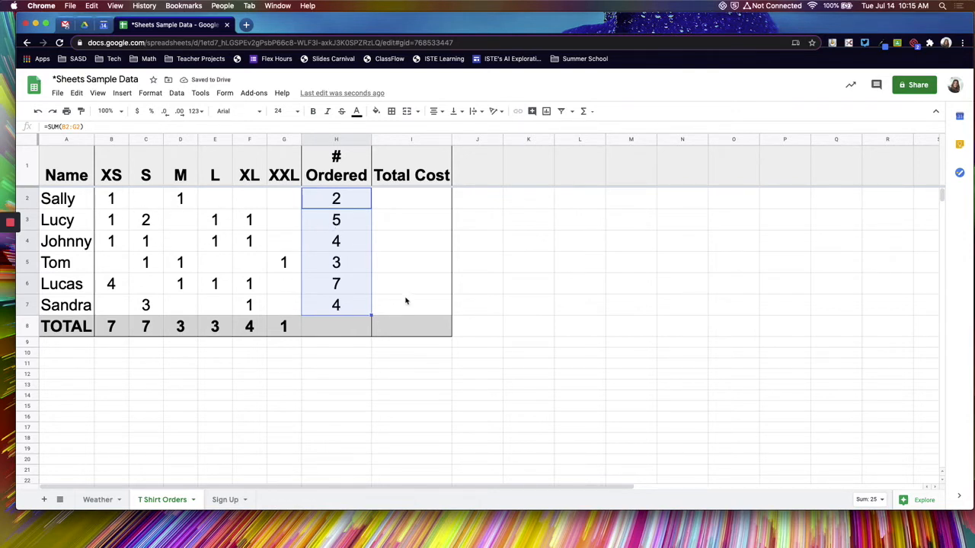
Step: Calculate the Total Cost in I2 with the formula =H2*15 and fill it down to I7
left_click(409, 201)
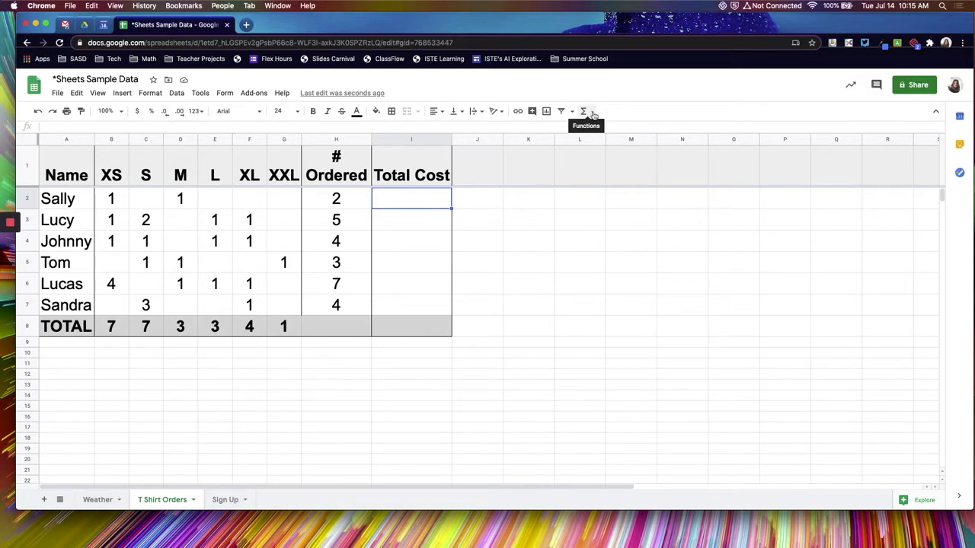
left_click(416, 198)
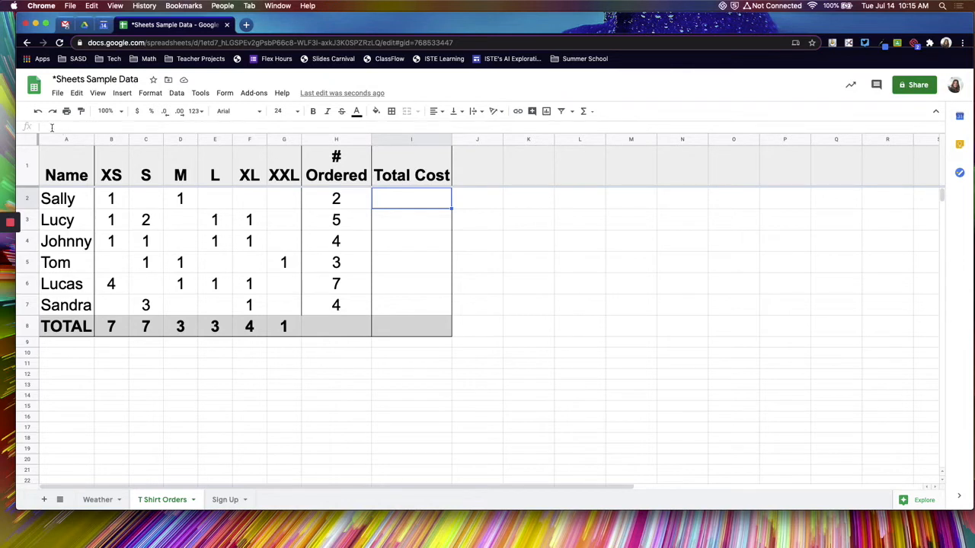
left_click(34, 127)
type("=")
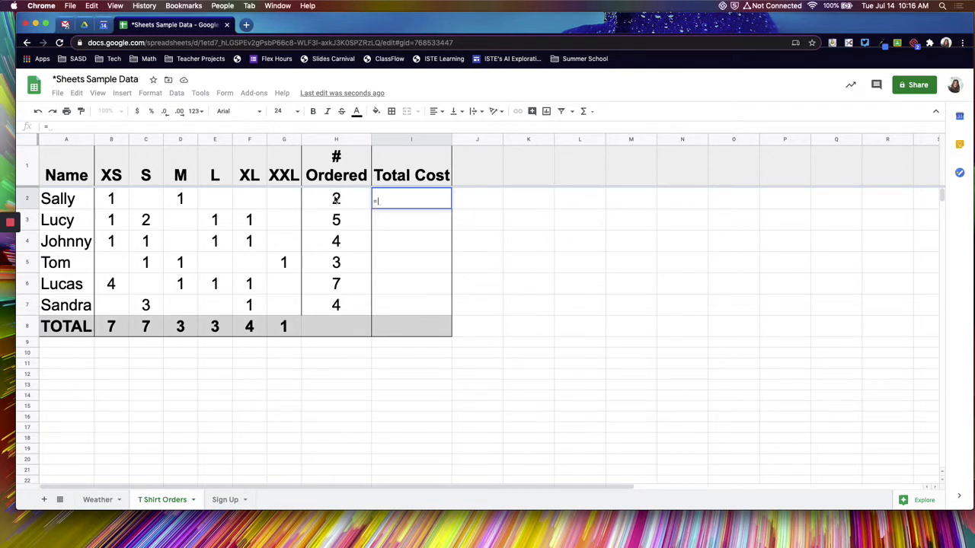
left_click(326, 200)
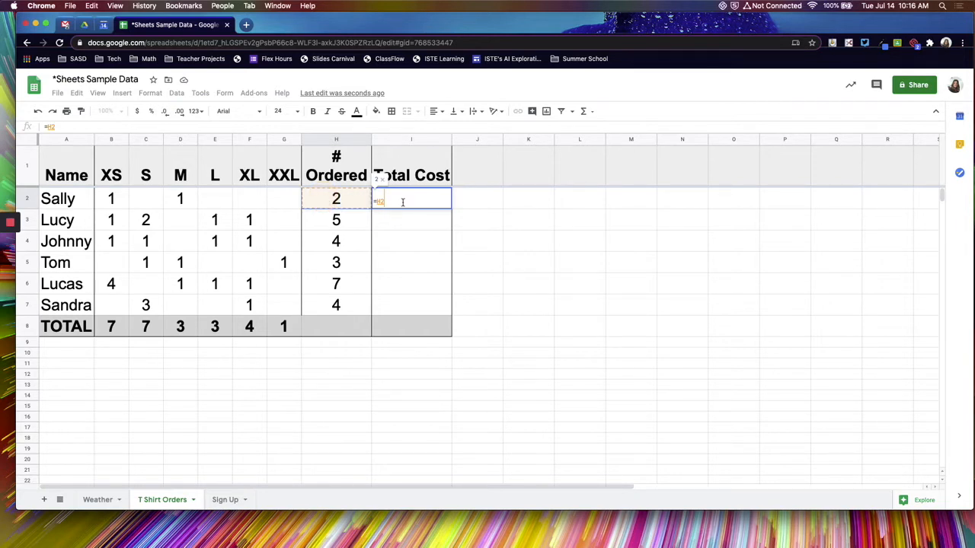
type("*")
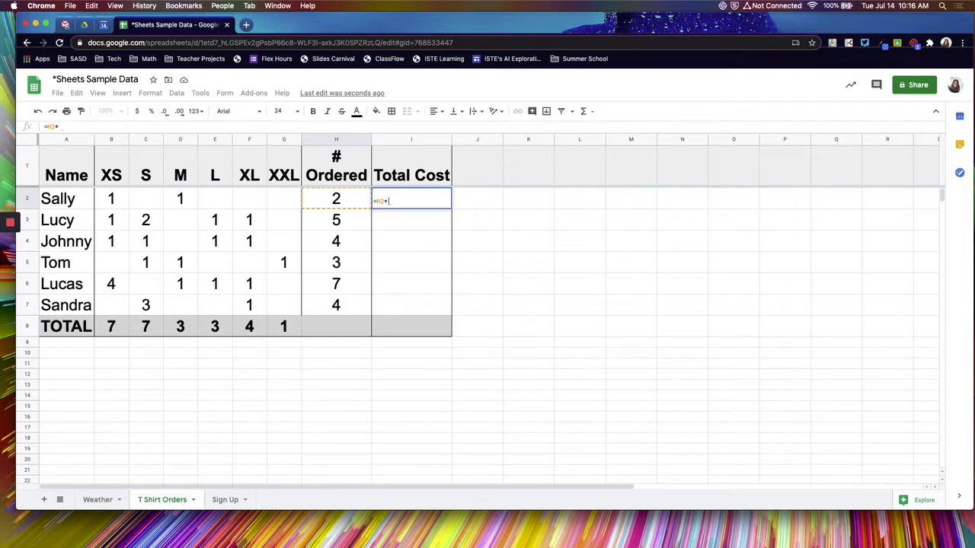
type("15")
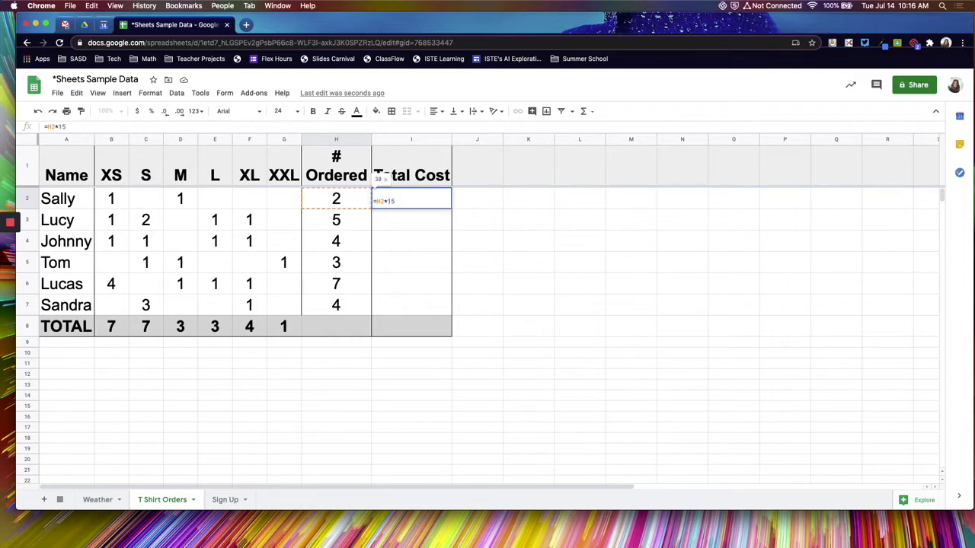
key("Return")
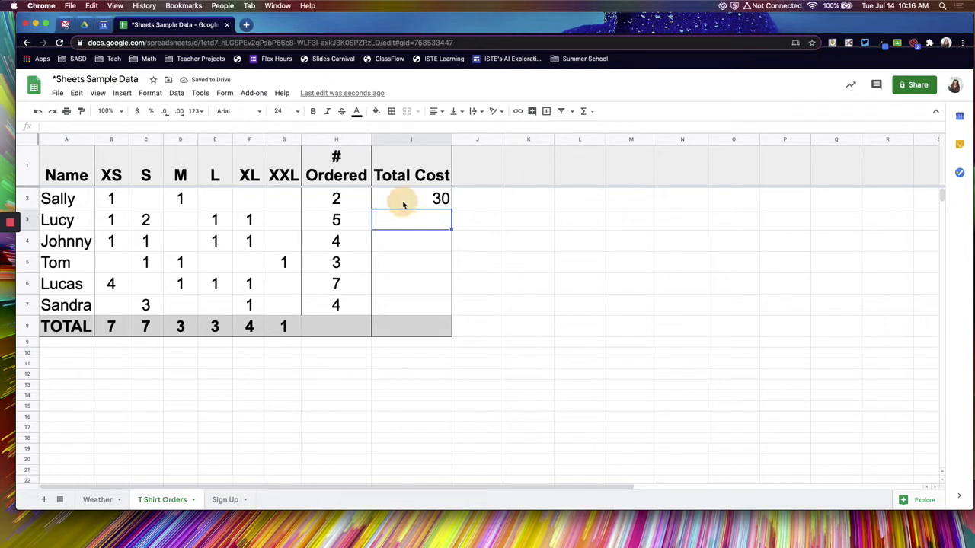
key("Up")
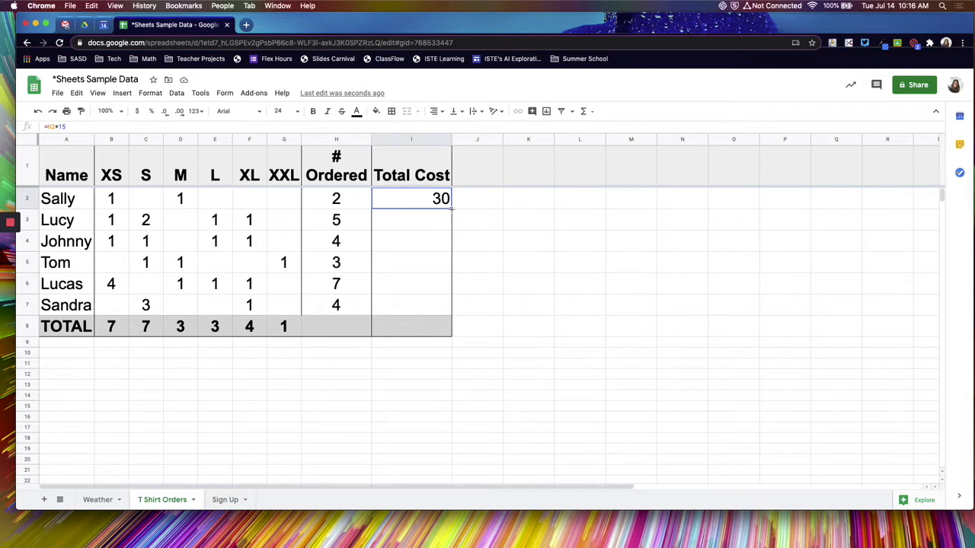
left_click_drag(451, 208, 445, 313)
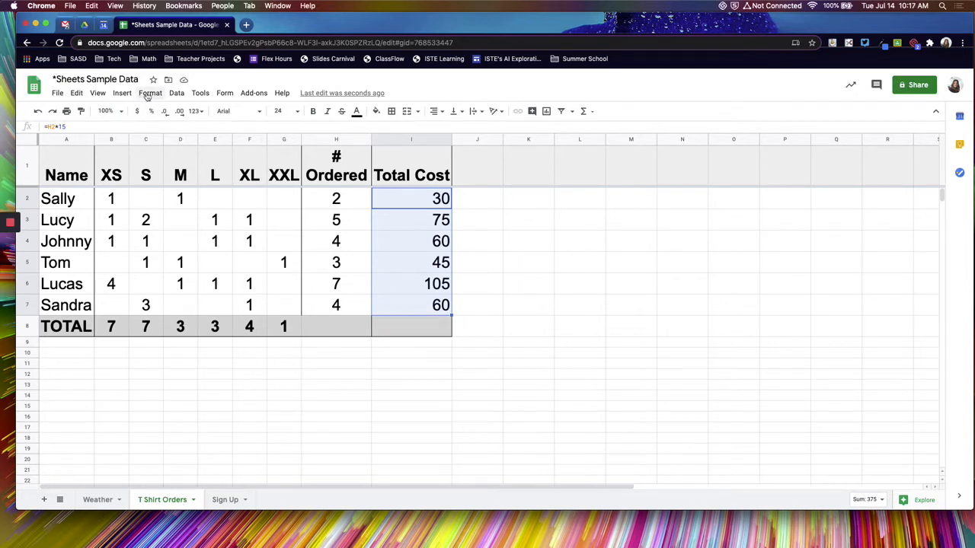
Step: Format the Total Cost values in I2:I7 as Currency (rounded)
left_click(148, 95)
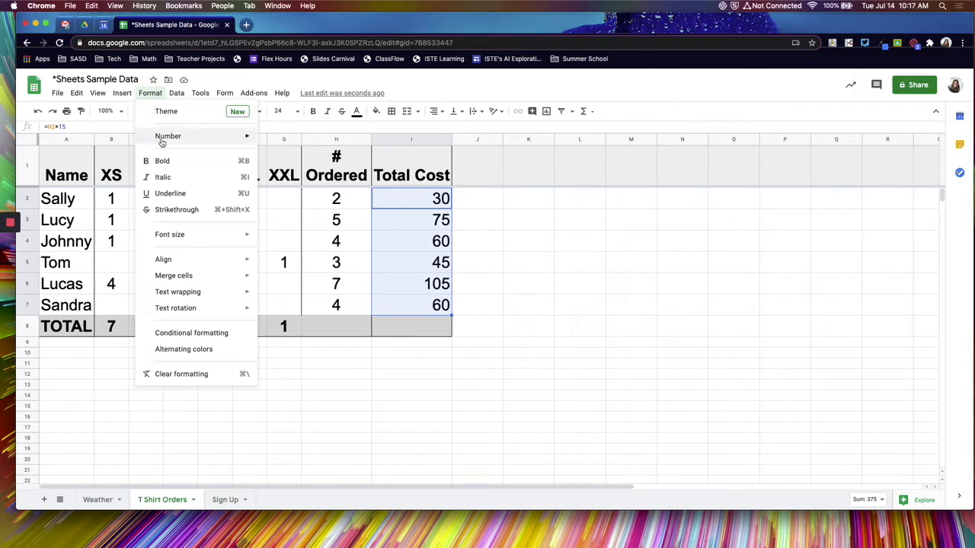
mouse_move(160, 141)
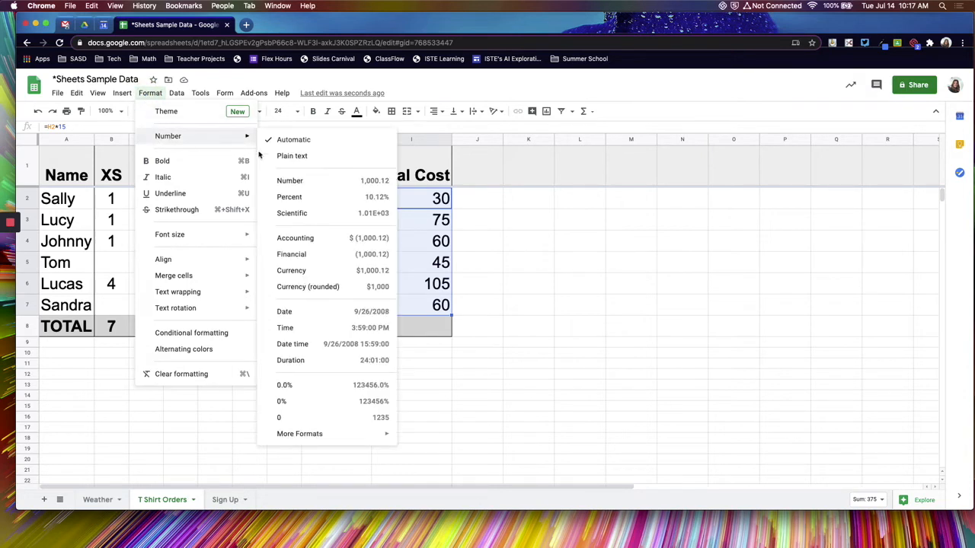
left_click(293, 288)
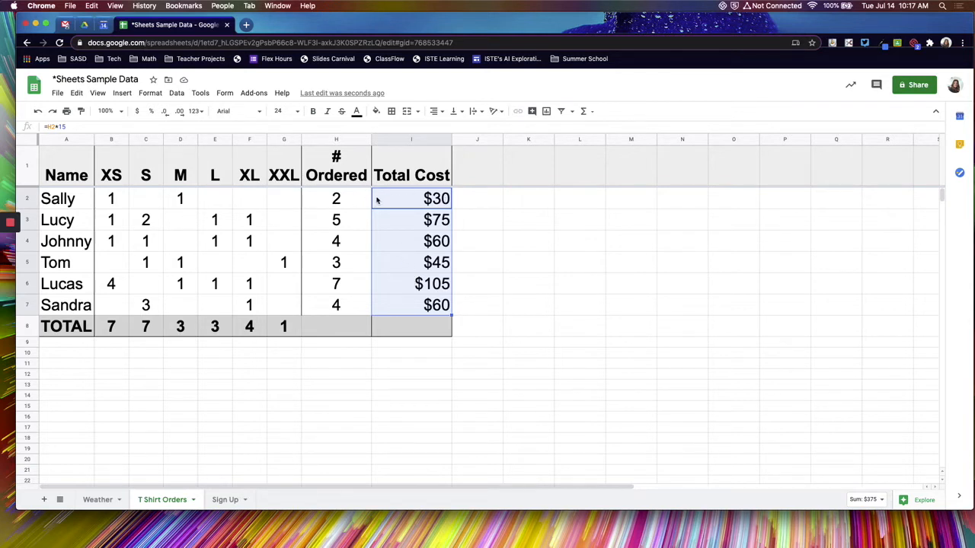
Step: Enter 2 as the L quantity in E2 and check the # Ordered and Total Cost formulas in H2 and I2
left_click(409, 204)
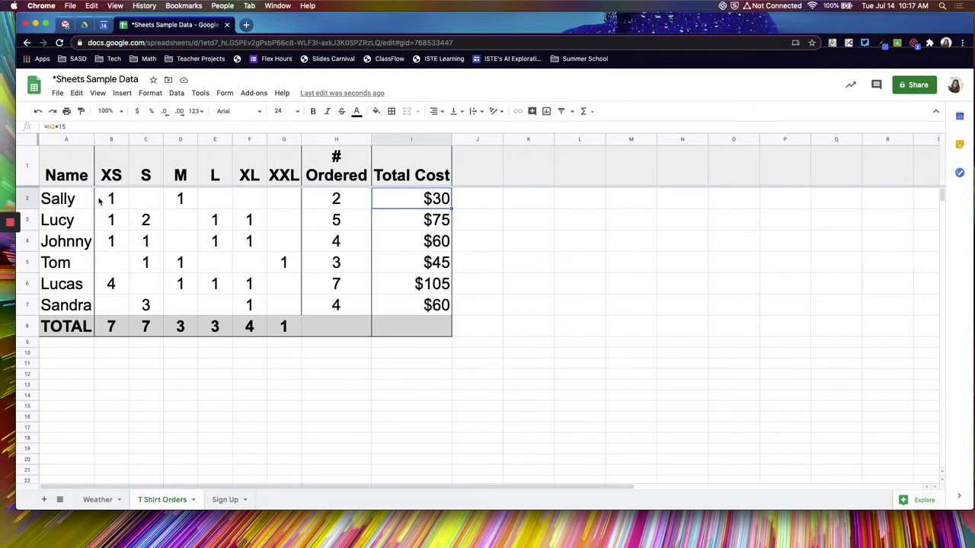
left_click(221, 201)
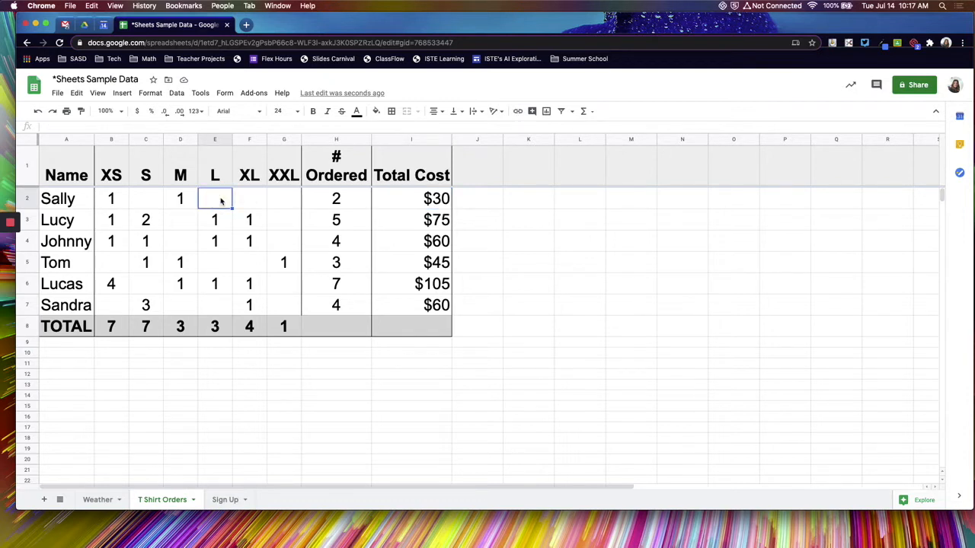
type("2")
key("Return")
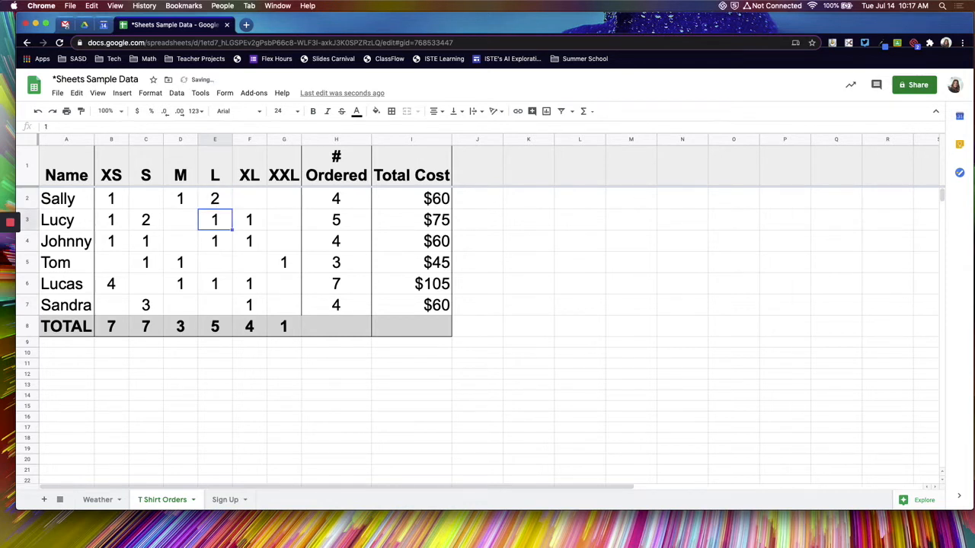
left_click(346, 199)
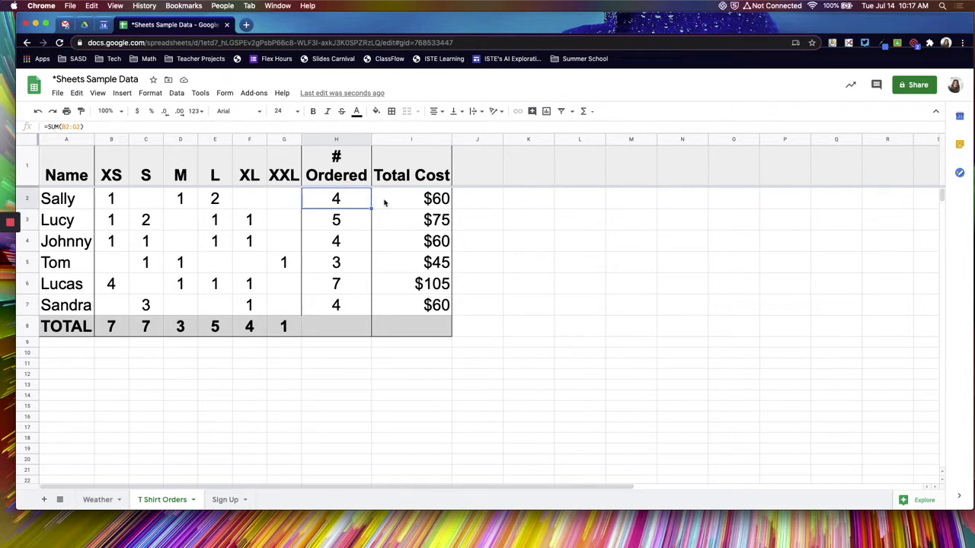
left_click(424, 202)
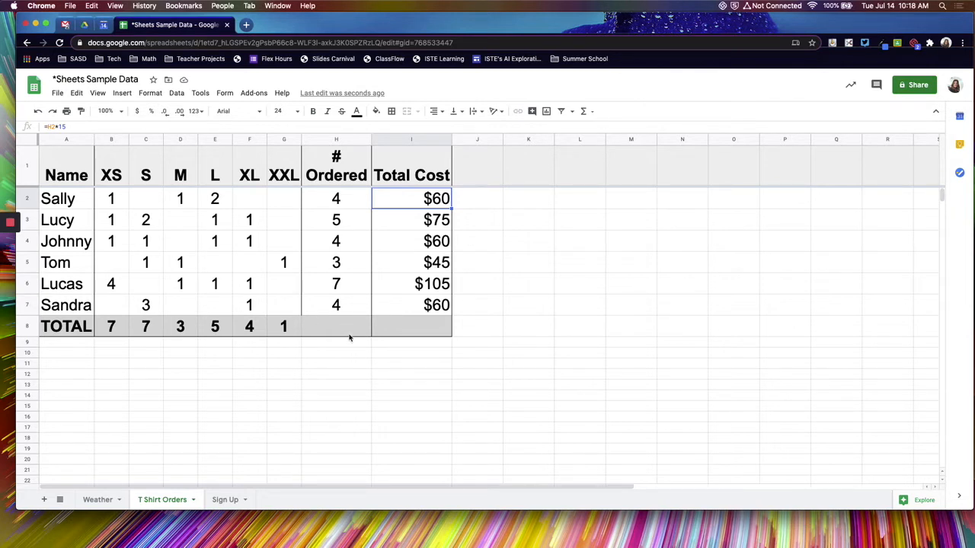
Step: Try the subtraction formula =I2-10 in K2 and delete it again
left_click(542, 201)
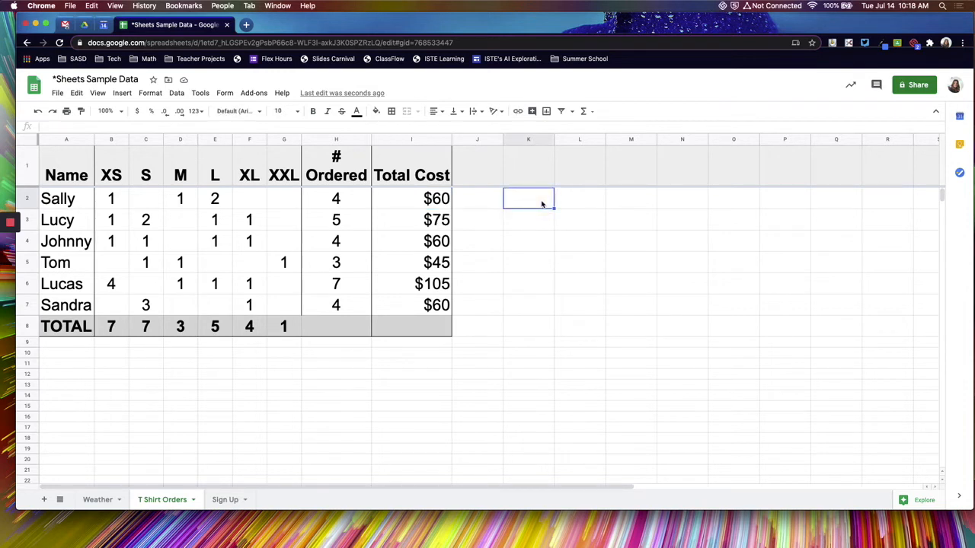
type("=")
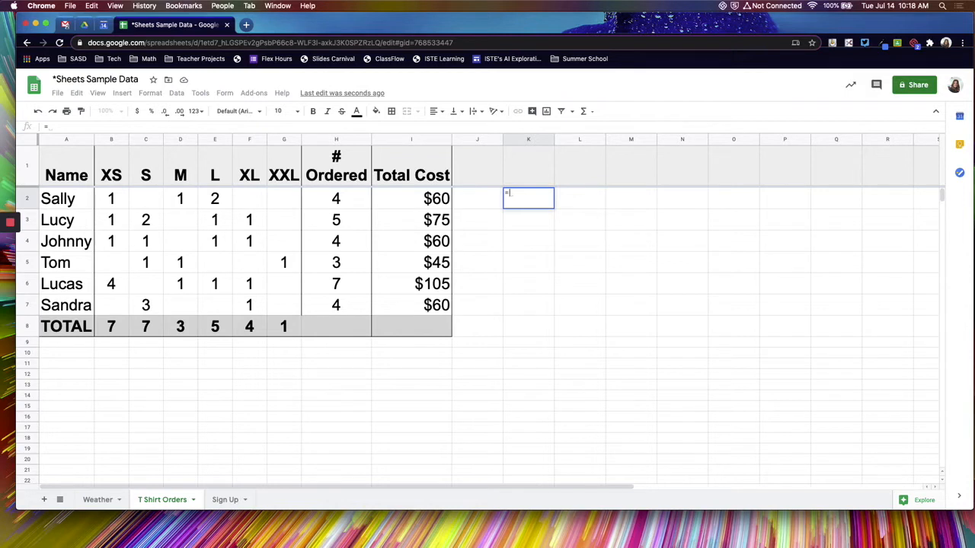
left_click(413, 201)
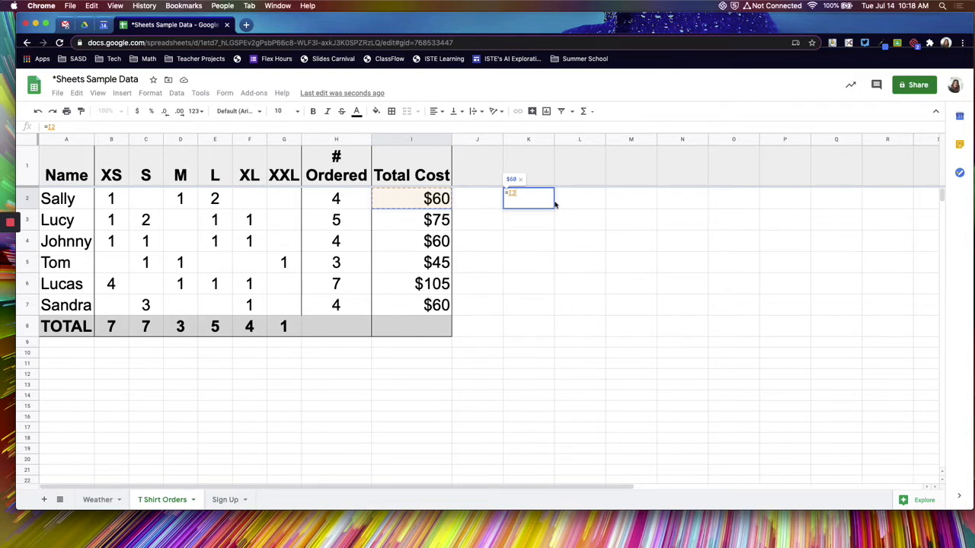
type("*")
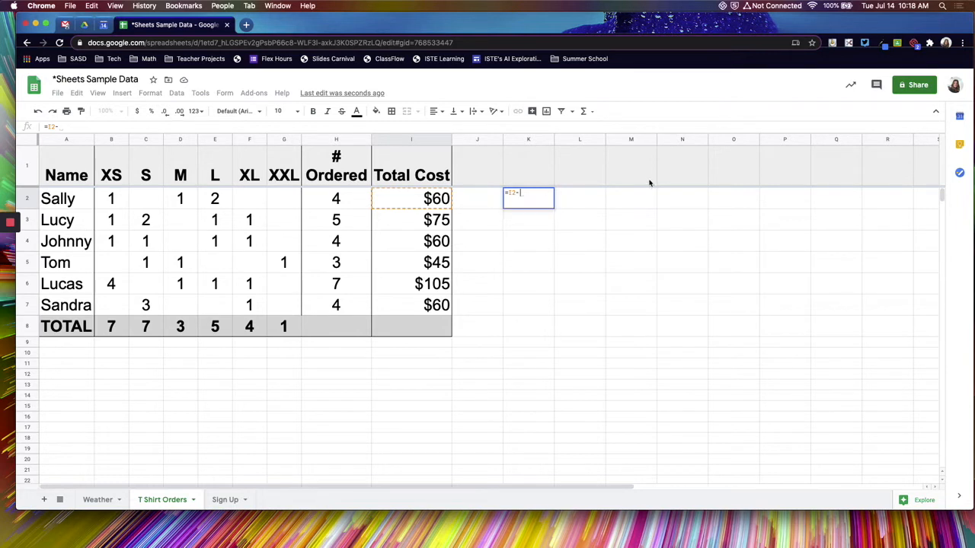
type("1")
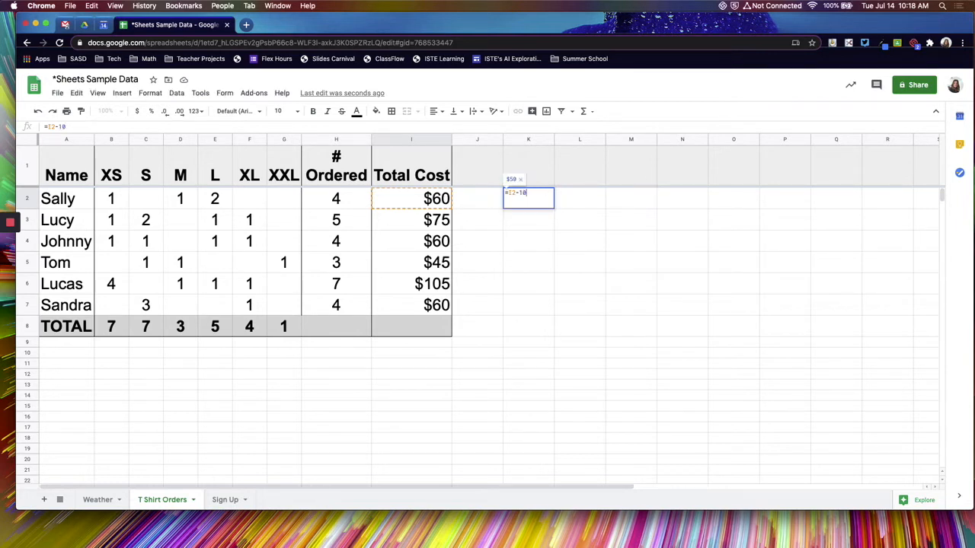
type("0")
key("Return")
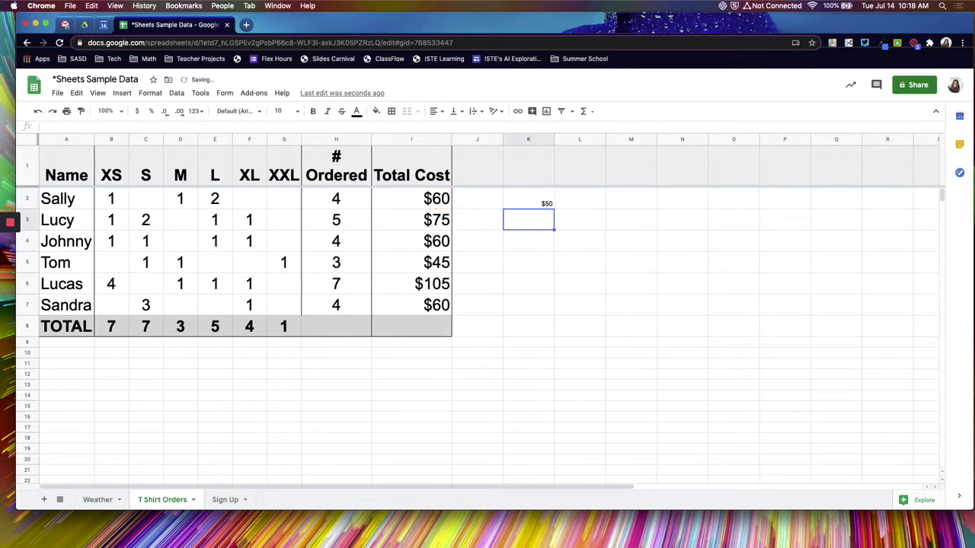
left_click(541, 200)
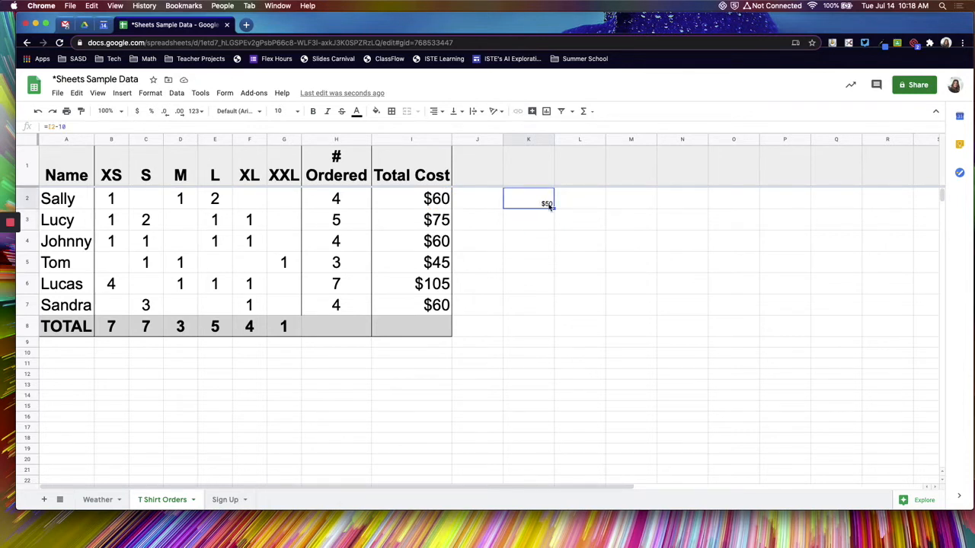
key("Delete")
left_click(584, 111)
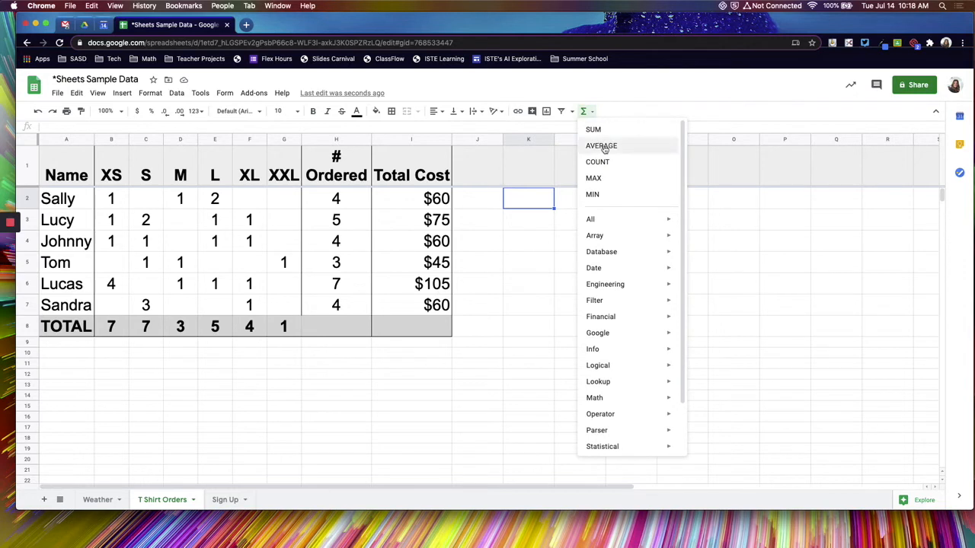
left_click(405, 204)
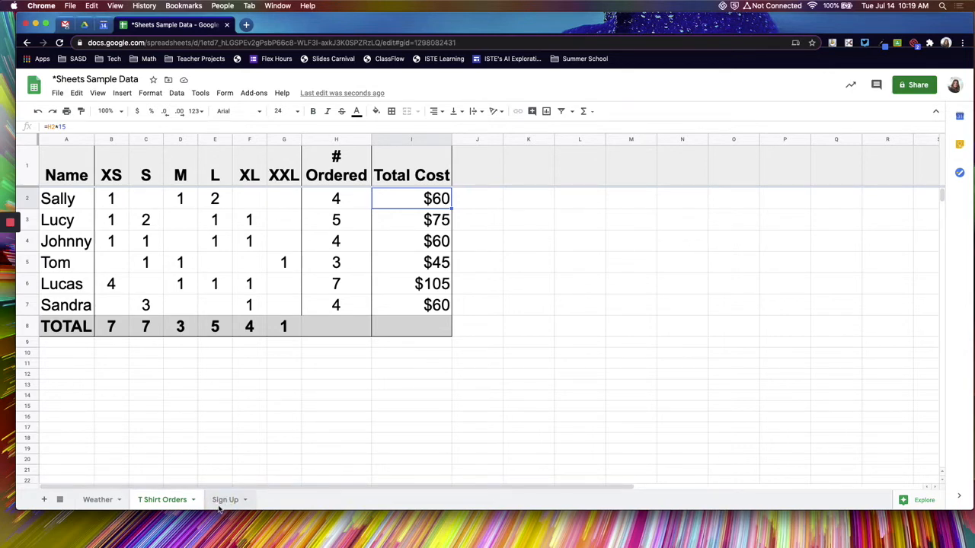
Step: On the Sign Up sheet, create a filter on columns A to C and show only the Session 1 requests
left_click(222, 506)
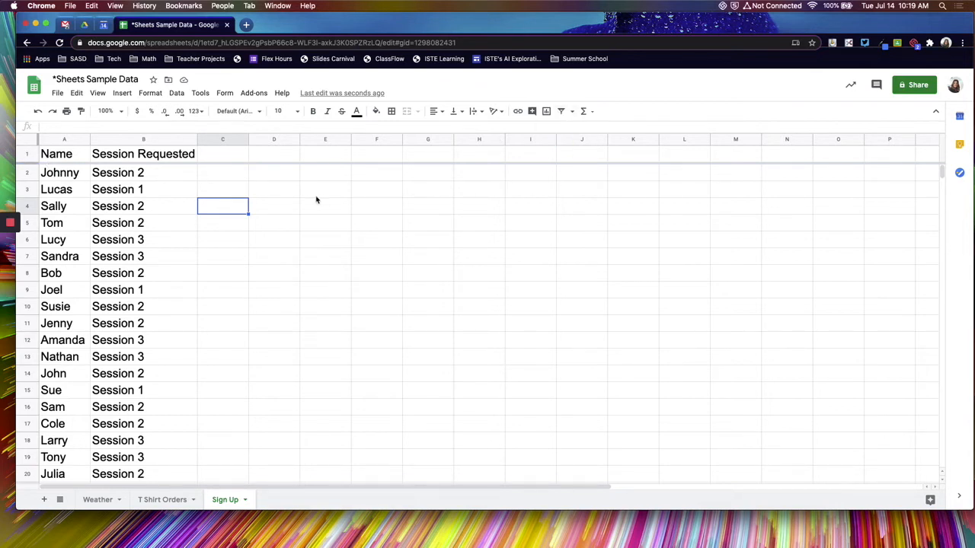
left_click(562, 112)
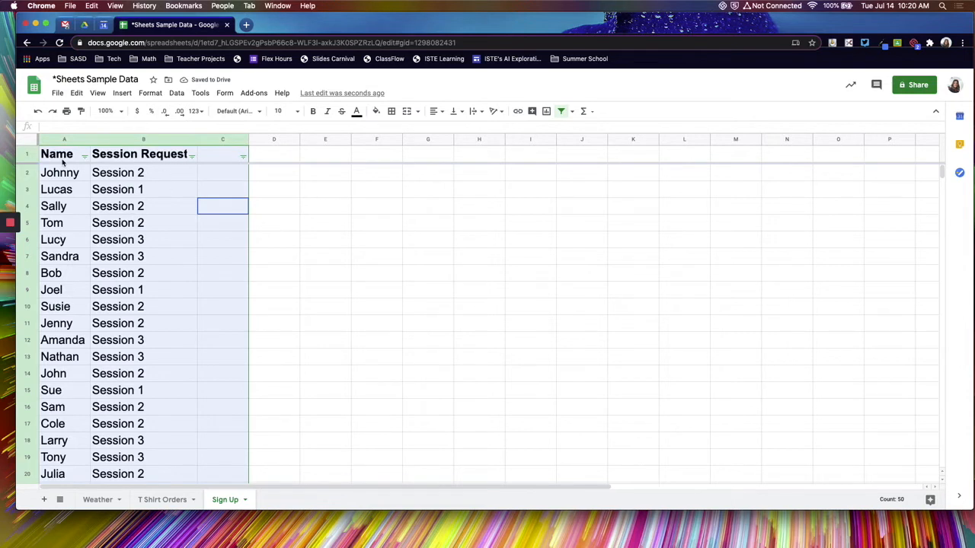
left_click(192, 156)
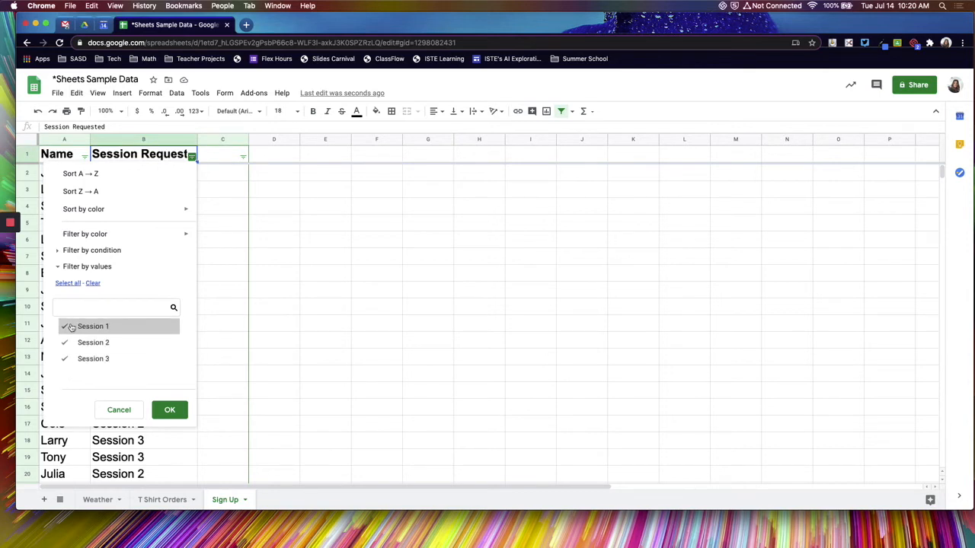
left_click(92, 283)
left_click(81, 329)
left_click(169, 412)
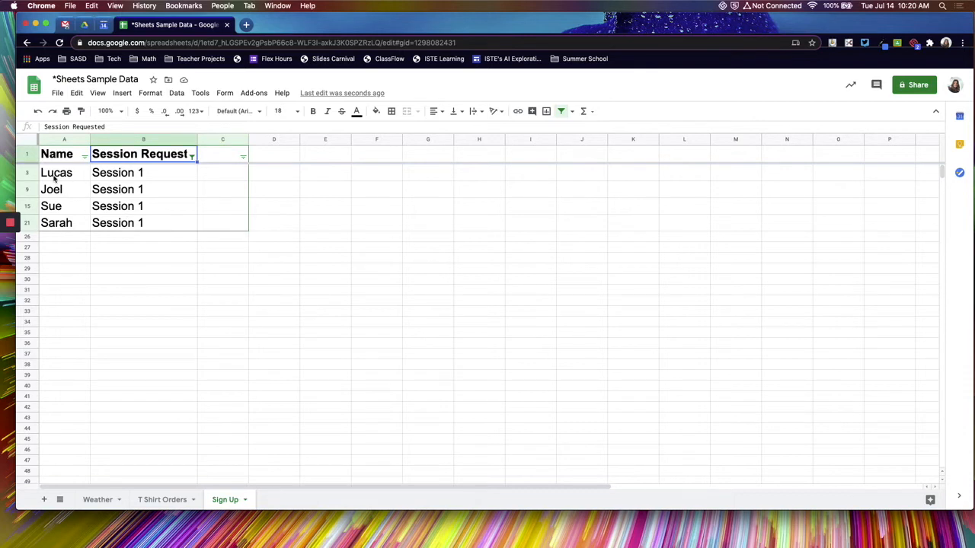
Step: Change the Session Requested filter to show only Session 2
left_click(193, 157)
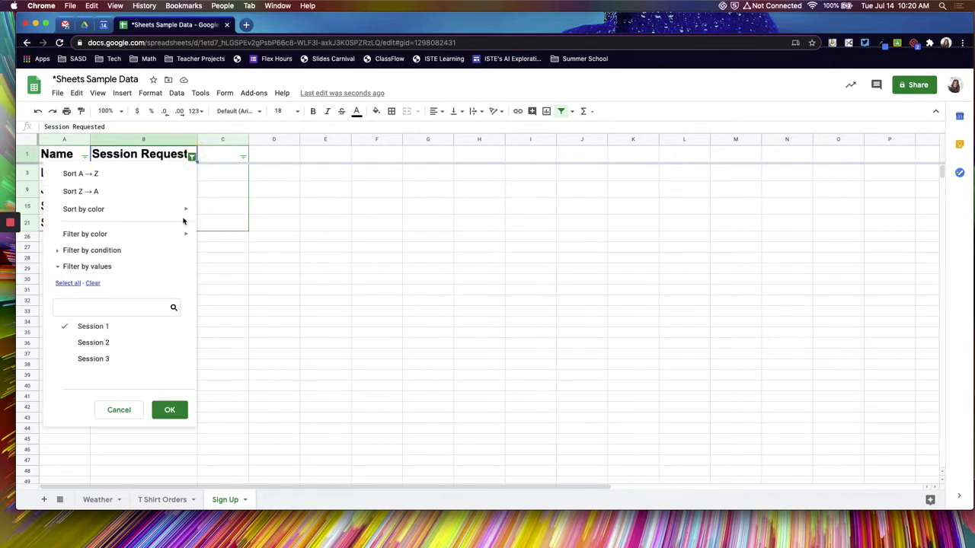
left_click(65, 345)
left_click(66, 326)
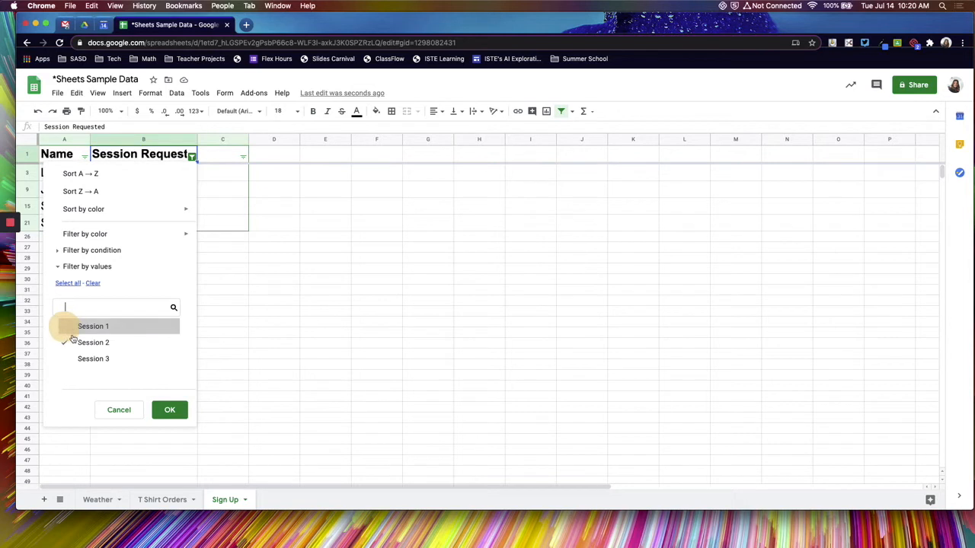
left_click(176, 413)
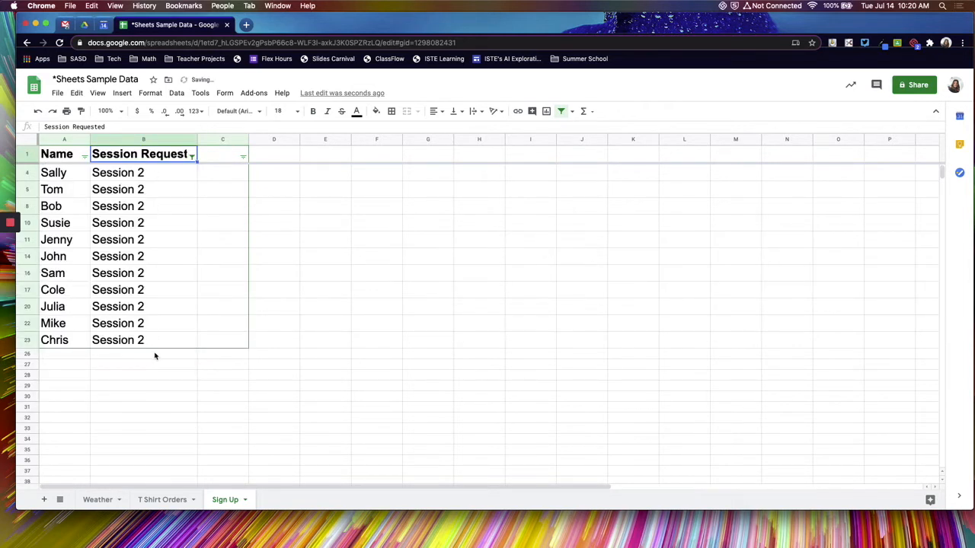
Step: Reset the Session Requested filter to show all sessions
left_click(193, 156)
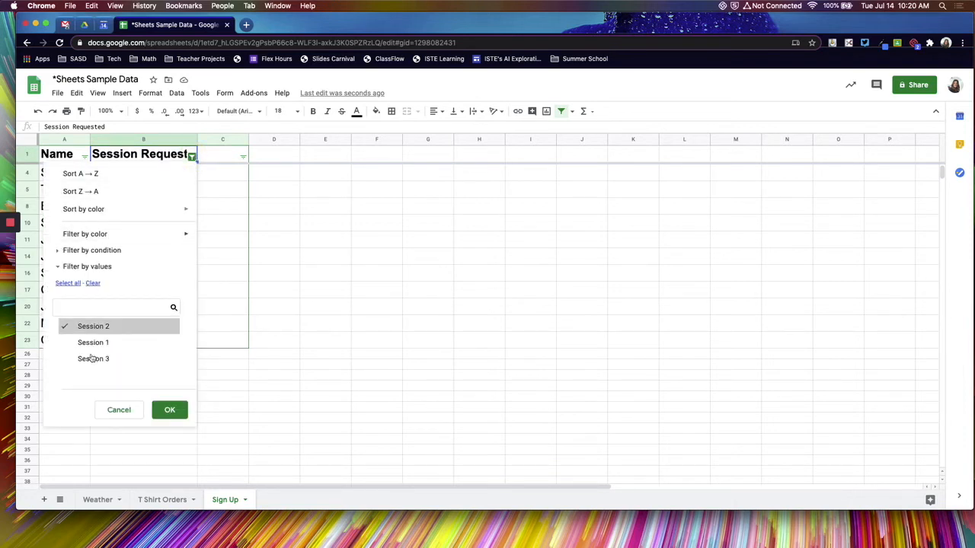
left_click(66, 284)
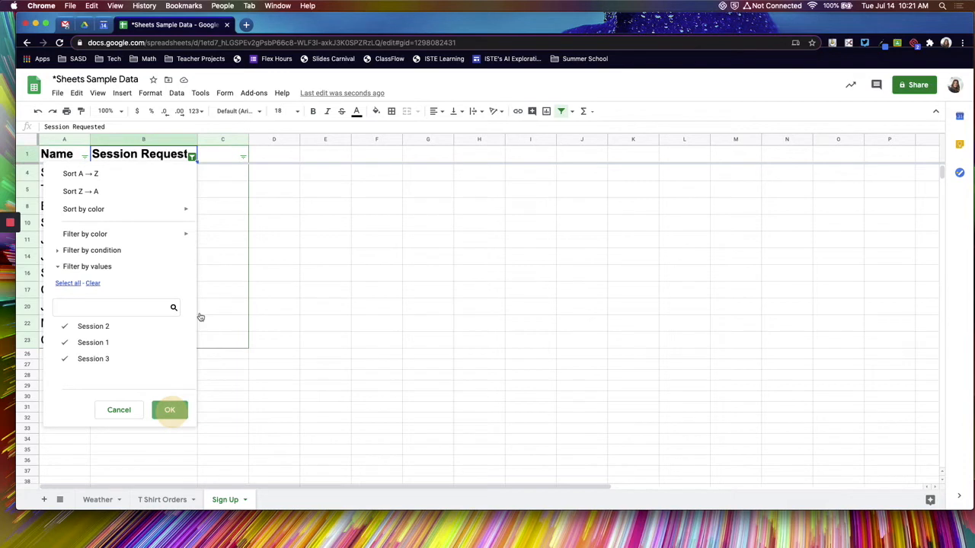
key("Return")
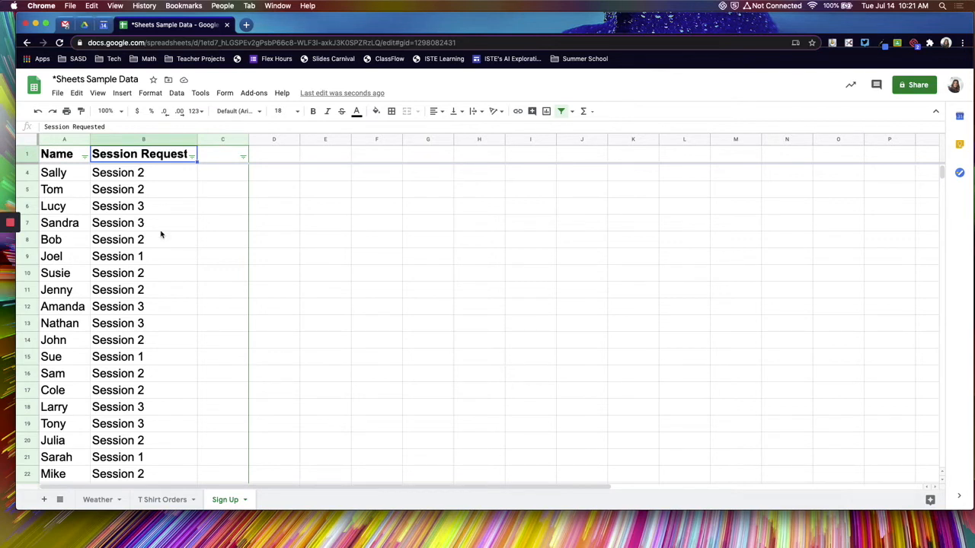
Step: Filter the Session Requested column to show only Session 3
left_click(193, 157)
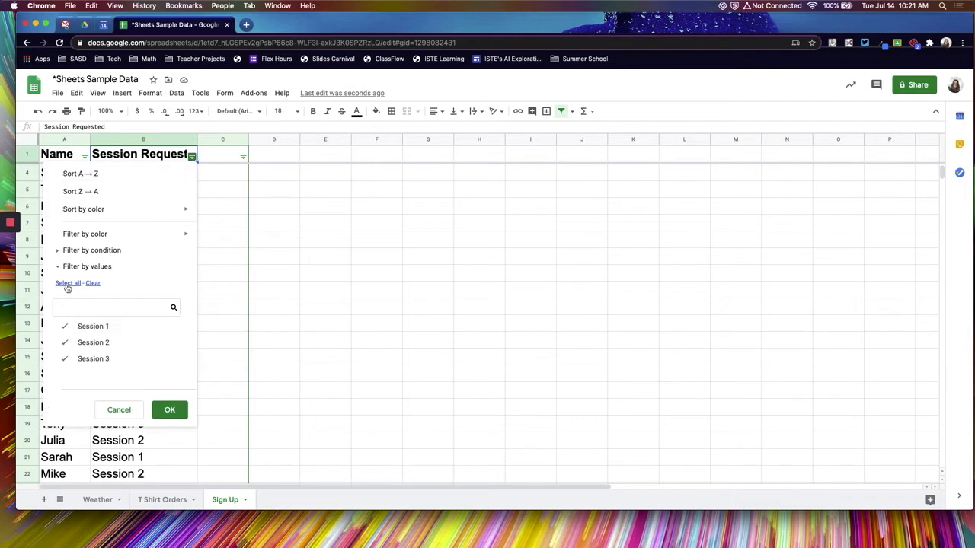
left_click(92, 283)
left_click(93, 358)
left_click(169, 410)
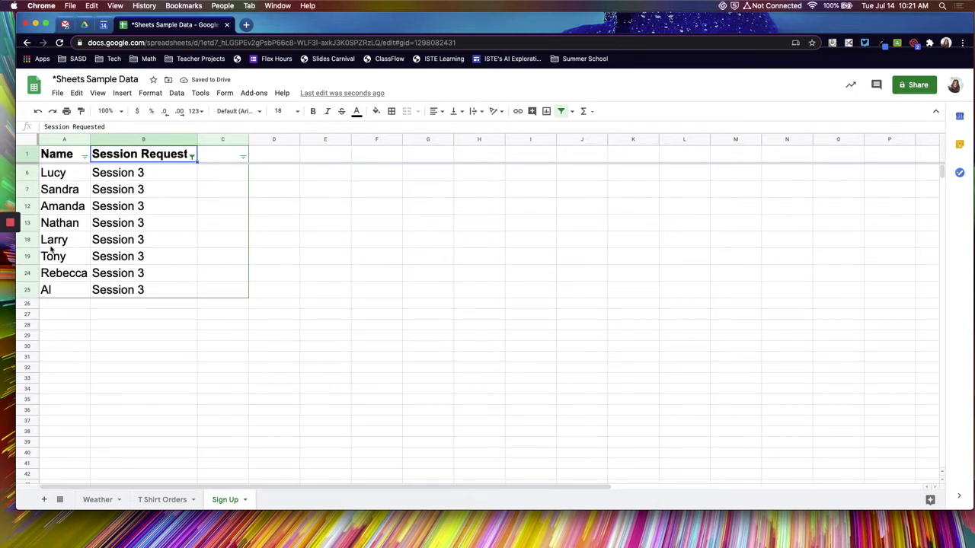
left_click(200, 345)
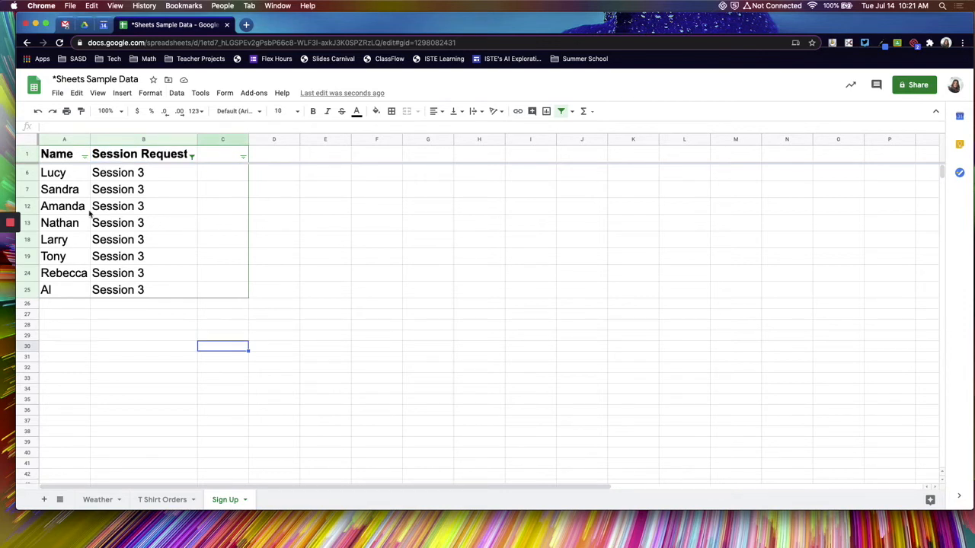
Step: Select all sessions in the Session Requested filter again and remove the filter from the Sign Up sheet
left_click(192, 157)
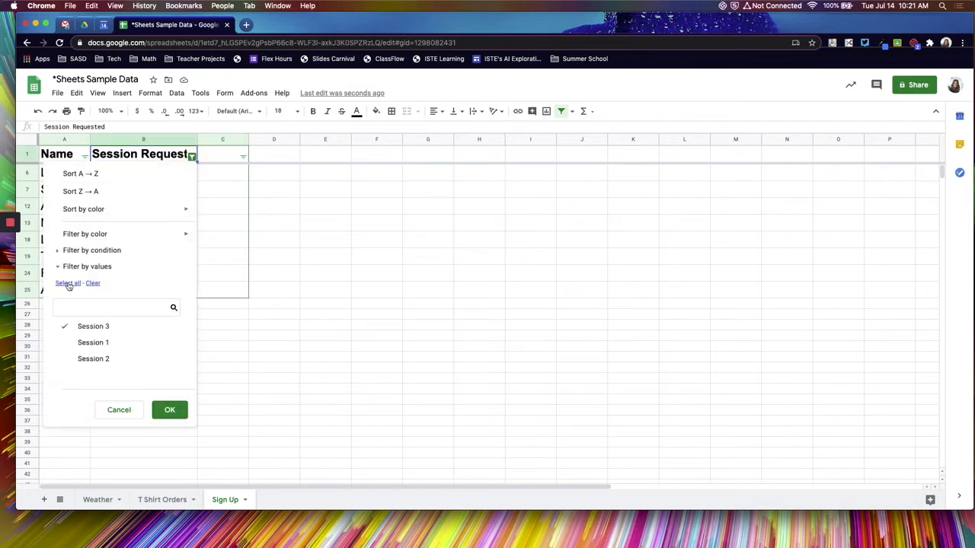
left_click(67, 282)
left_click(168, 408)
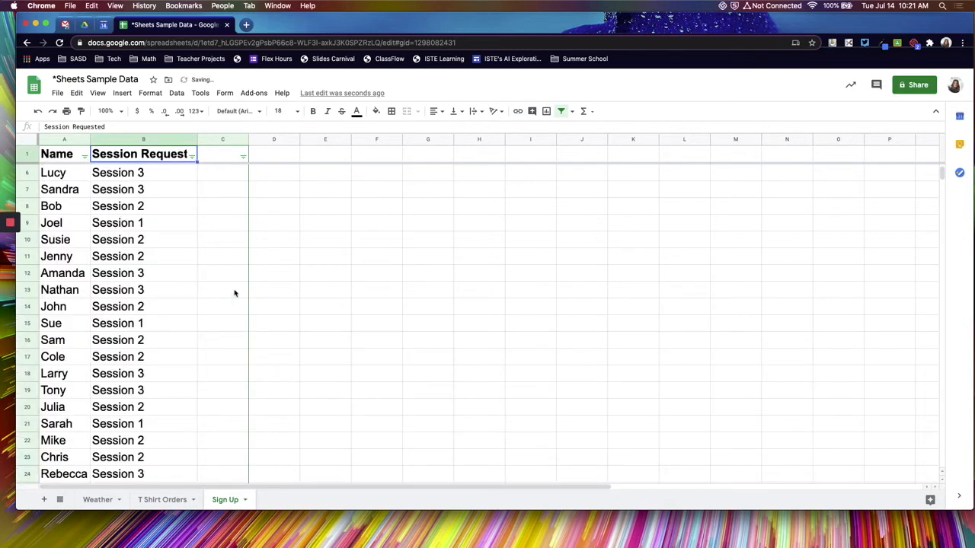
left_click(563, 111)
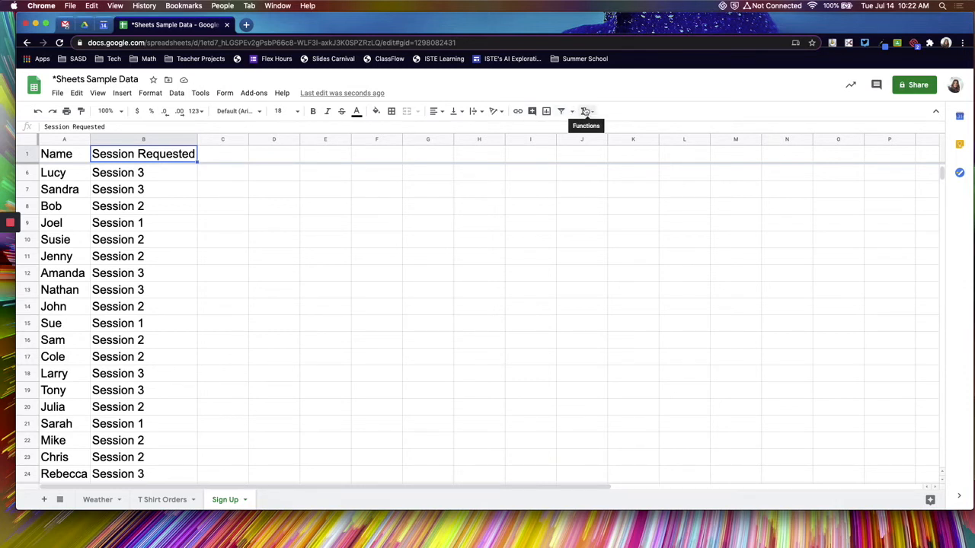
Step: Create a new filter view on A1:B25 and limit its Session Requested column to Session 2
left_click(574, 112)
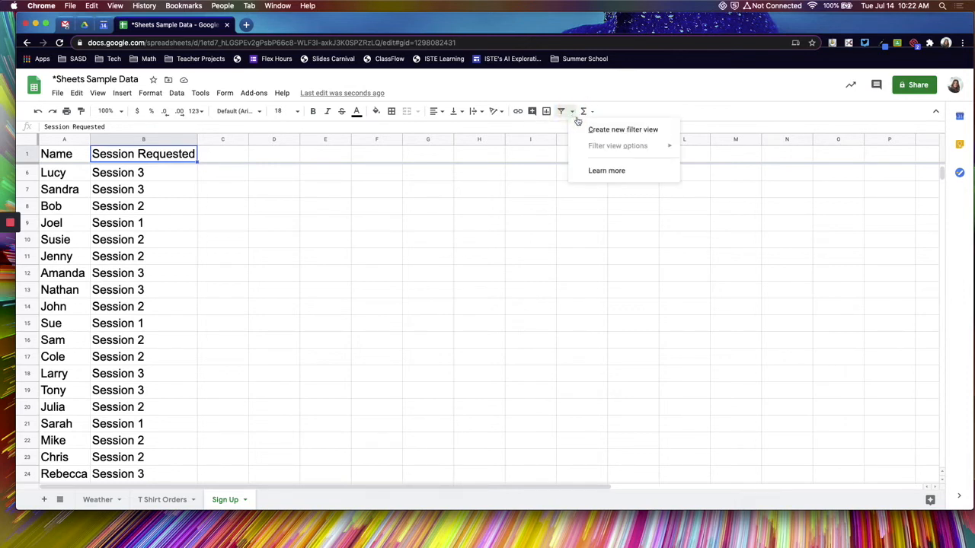
left_click(617, 132)
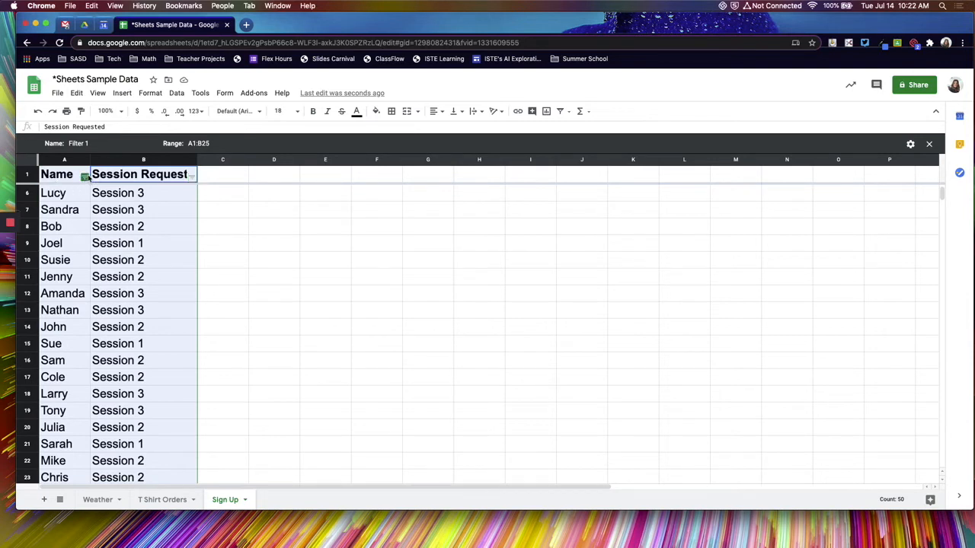
left_click(192, 177)
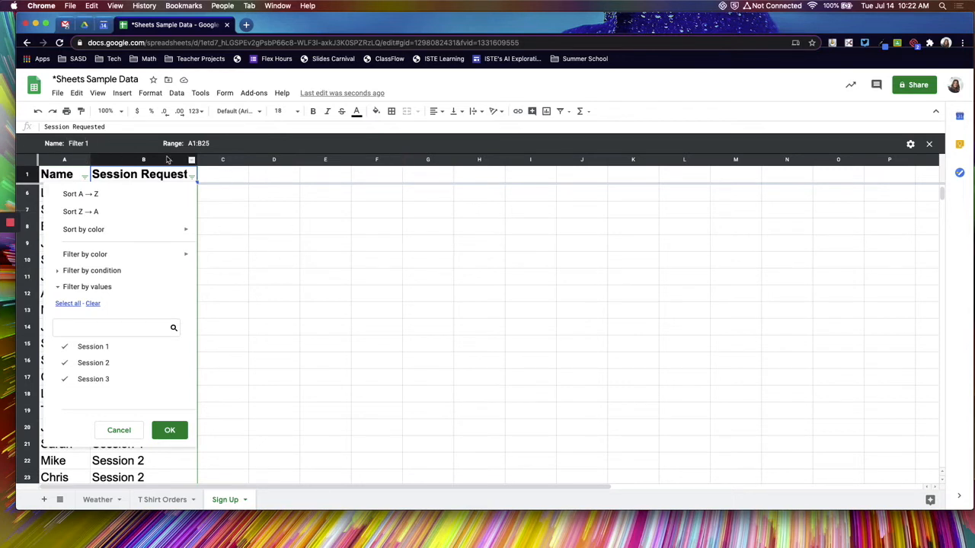
left_click(223, 191)
left_click(192, 176)
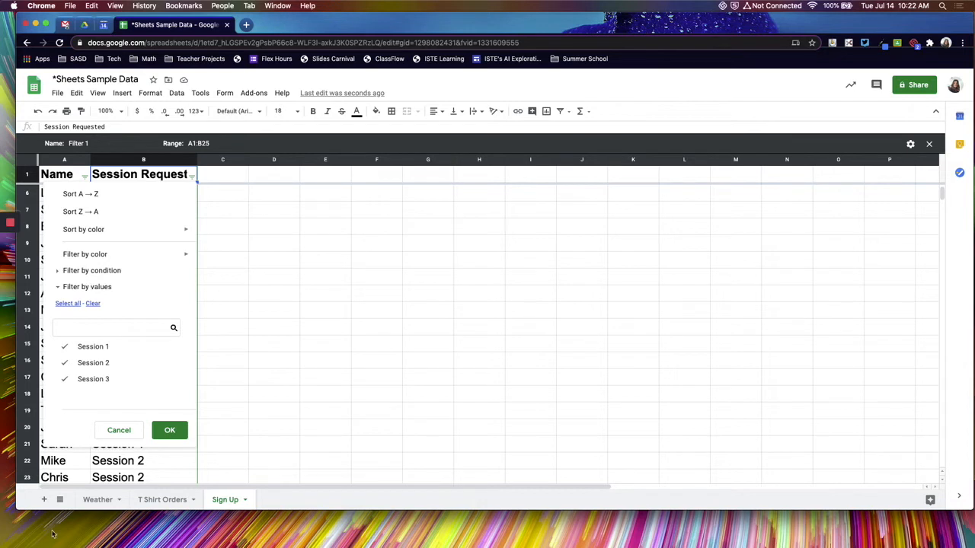
left_click(67, 303)
left_click(92, 303)
left_click(90, 363)
left_click(169, 431)
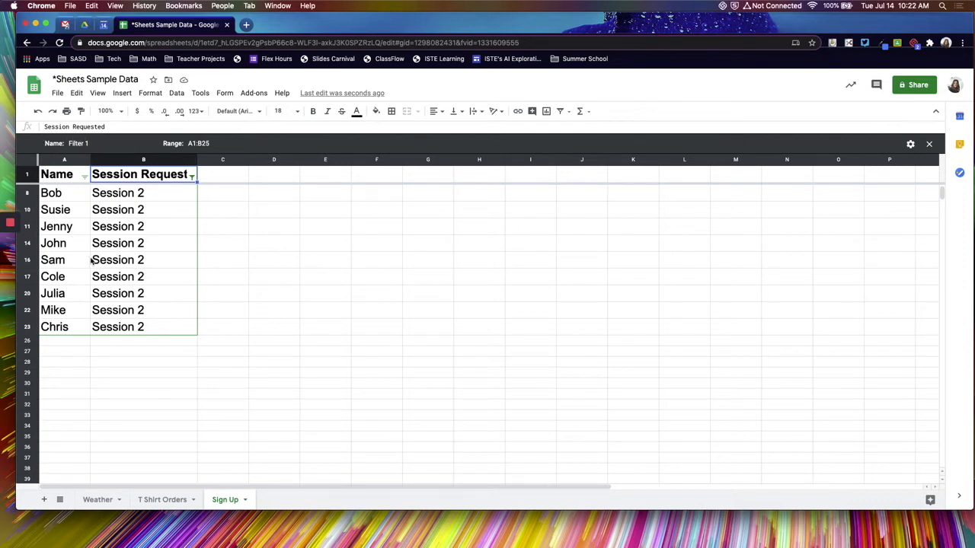
Step: Close the filter view and check the list of saved filter views
left_click(929, 144)
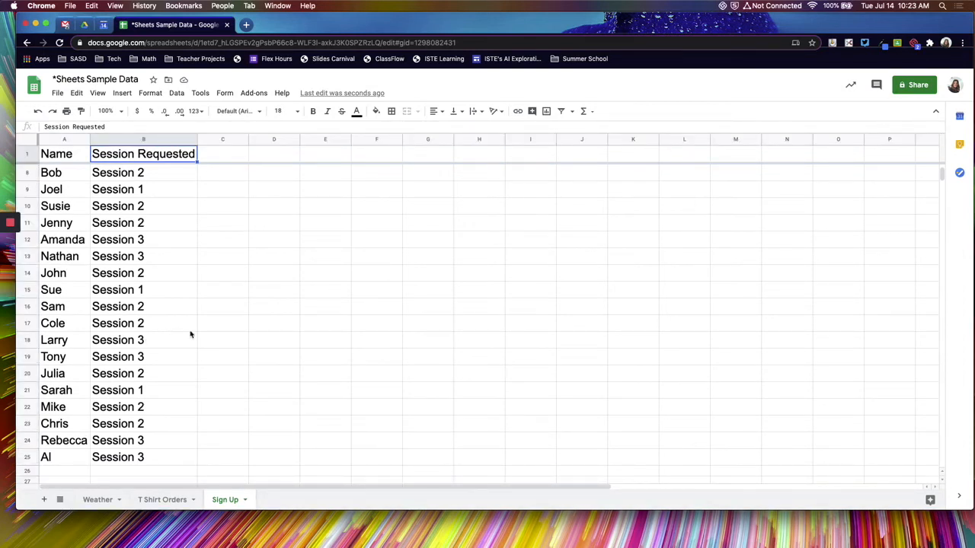
left_click(575, 114)
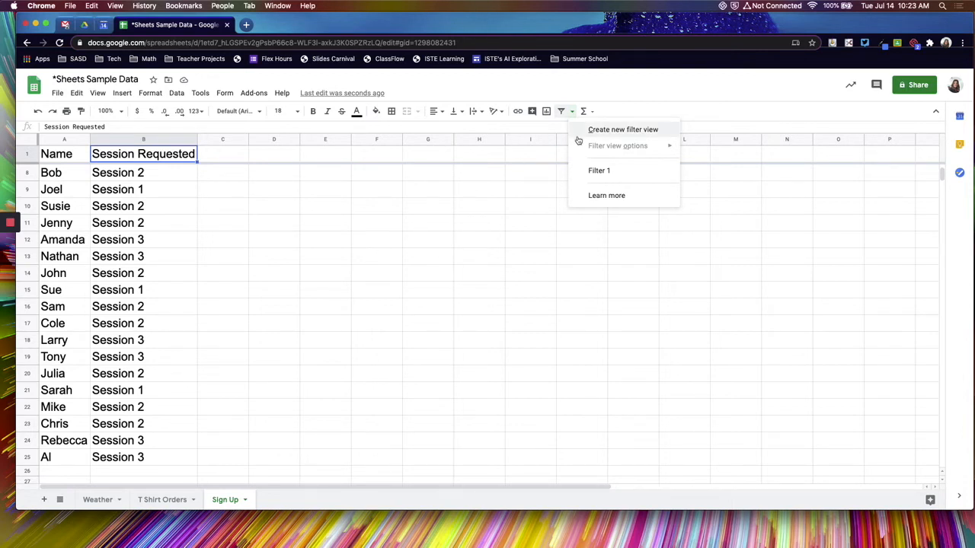
left_click(577, 97)
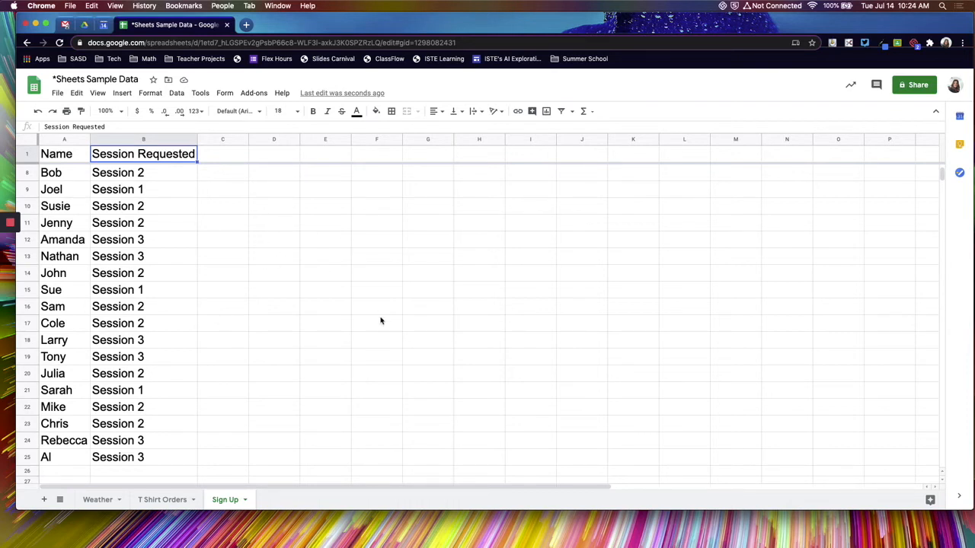
Step: From the Explore suggestions for A1:B25, create the pivot table counting names for each Session Requested on a new sheet
left_click(930, 500)
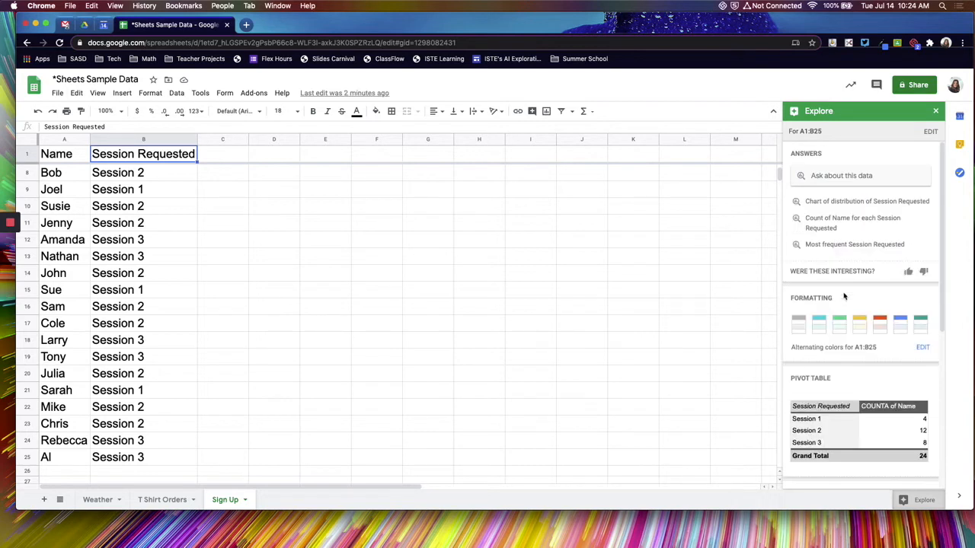
scroll(943, 156, "down", 2)
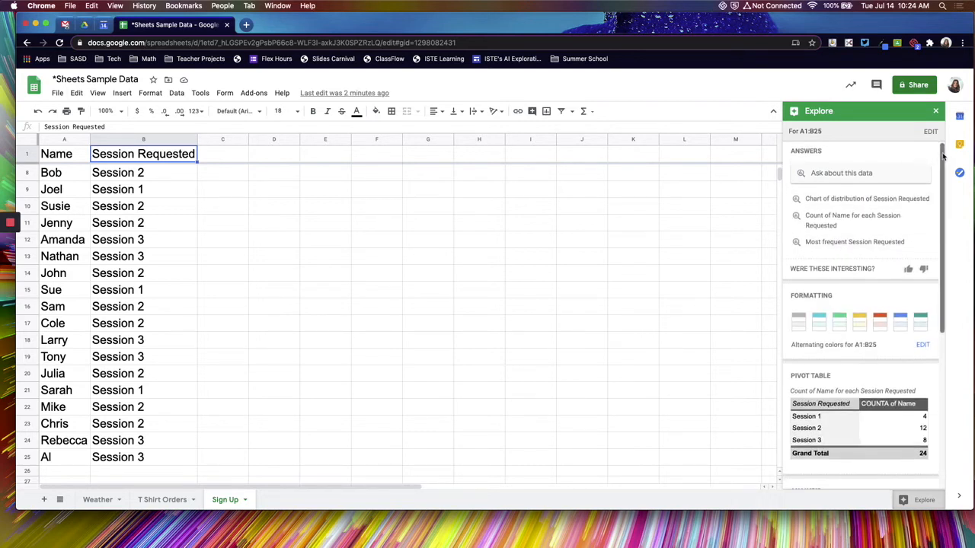
mouse_move(942, 156)
left_mouse_down()
mouse_move(940, 236)
mouse_move(940, 148)
left_mouse_up()
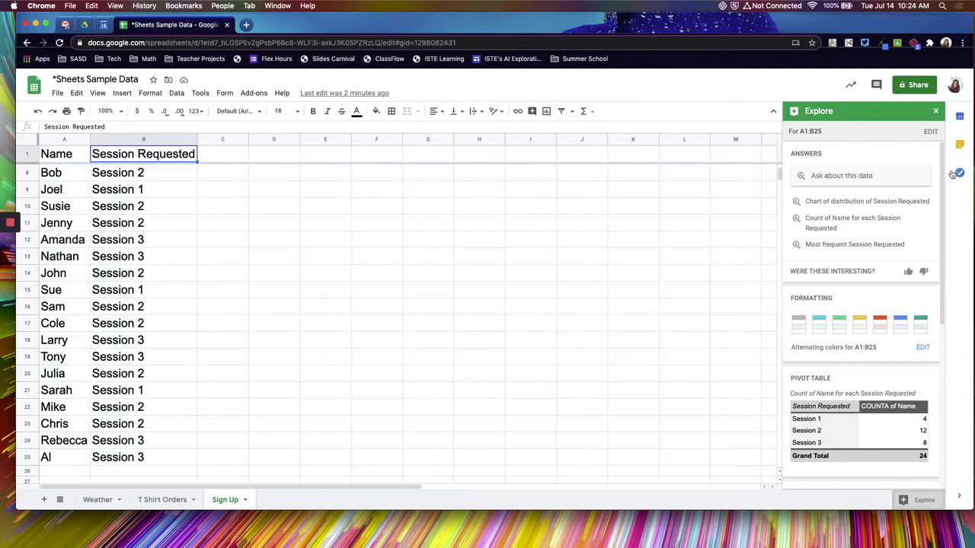
left_click_drag(942, 158, 942, 206)
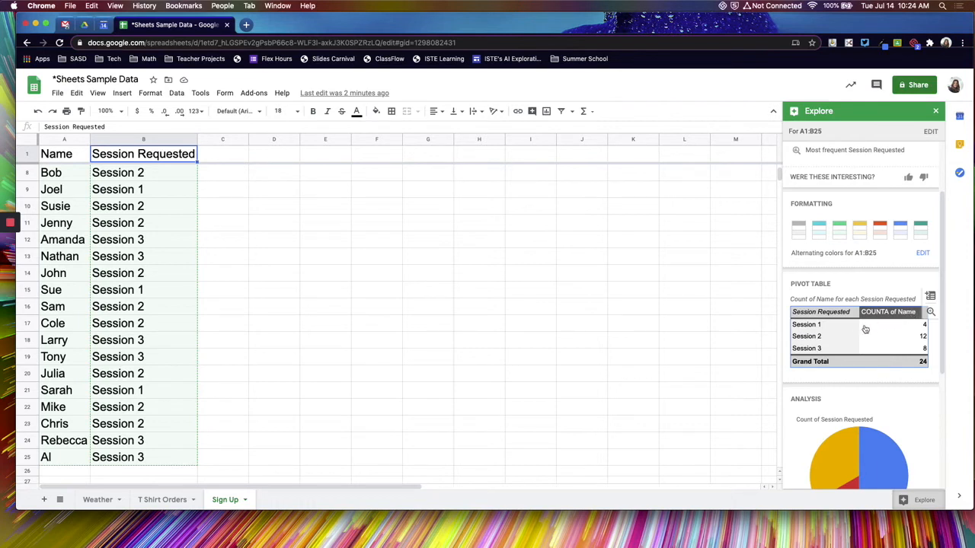
left_click(929, 296)
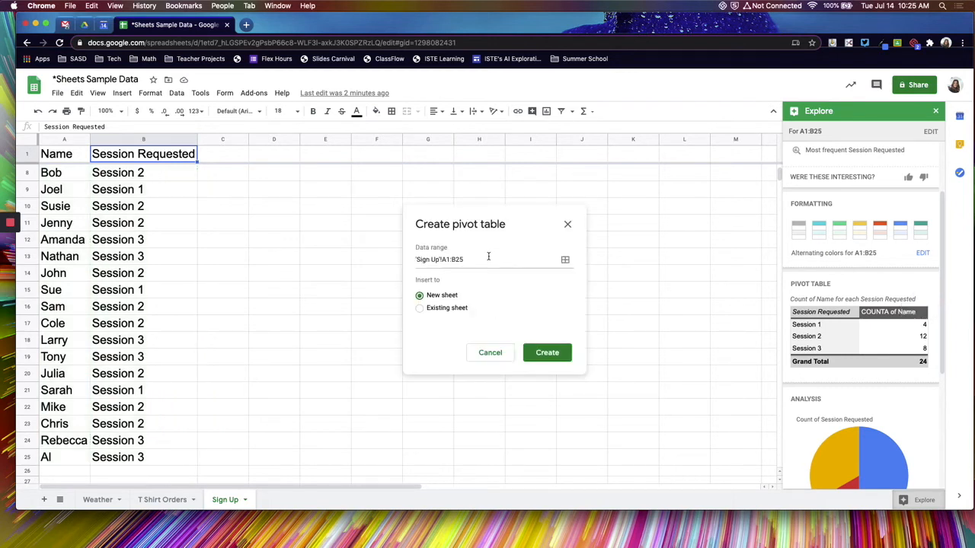
left_click(443, 309)
left_click(440, 296)
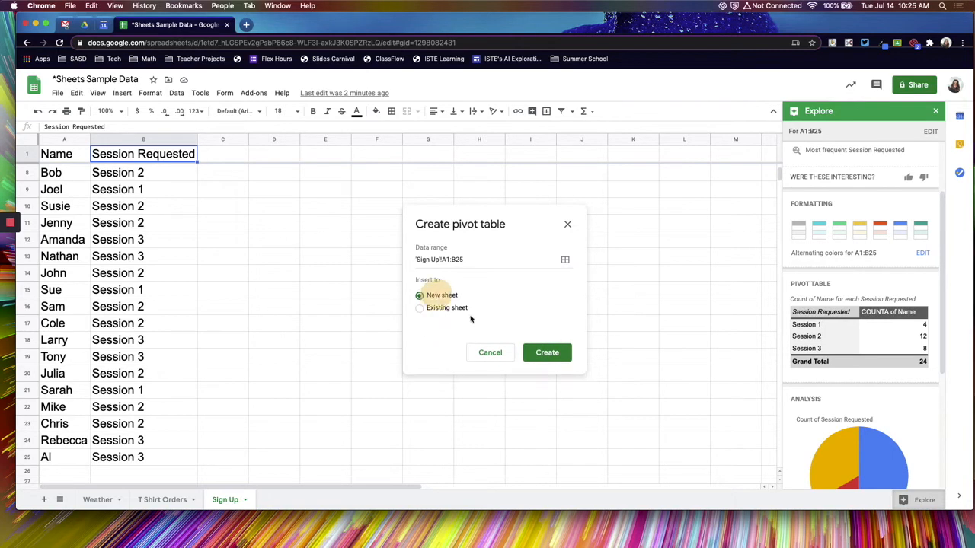
left_click(559, 355)
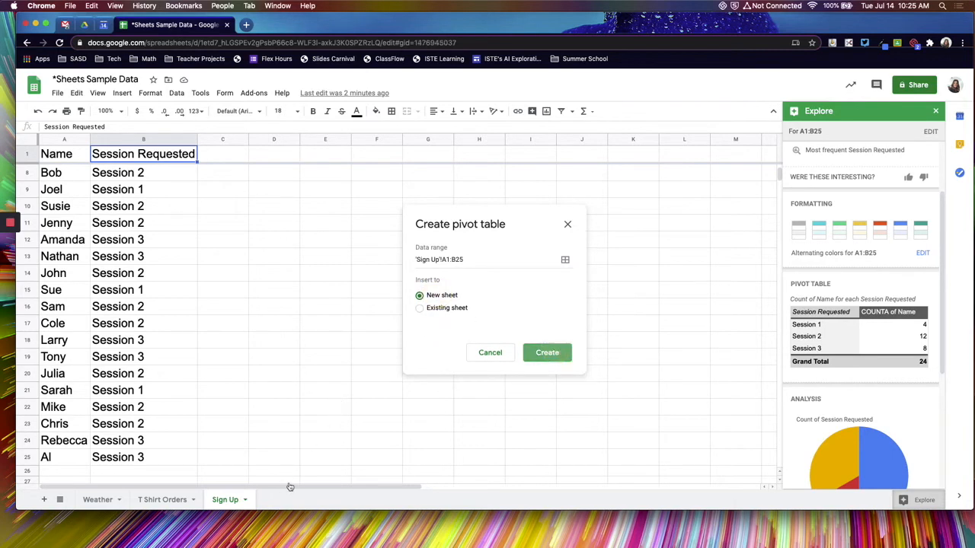
left_click(557, 356)
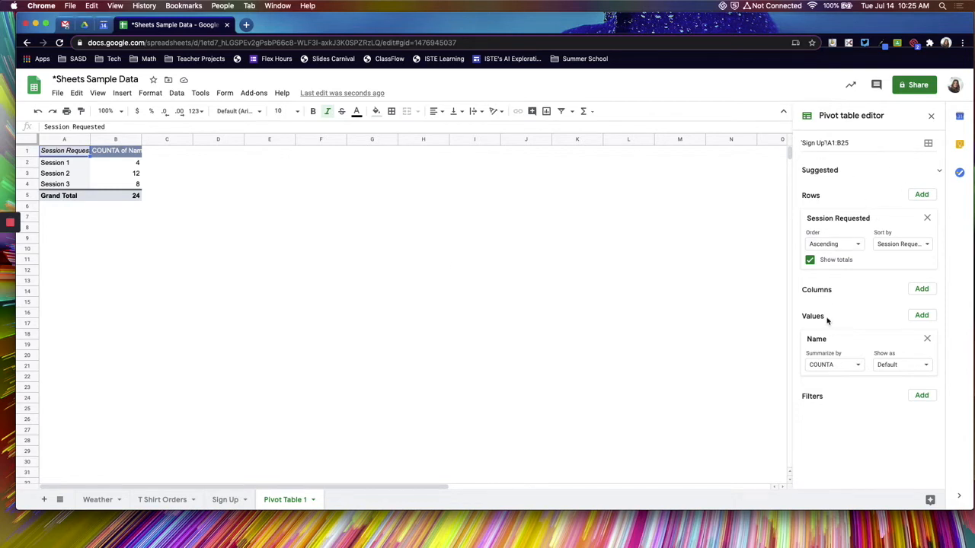
Step: Examine the pivot table's name counts per session and its grand total row
left_click(125, 166)
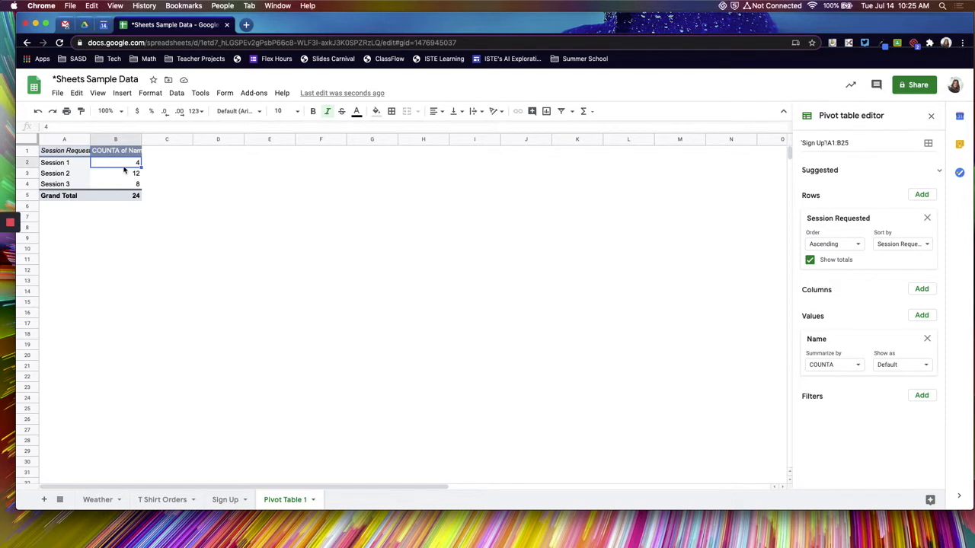
left_click(58, 154)
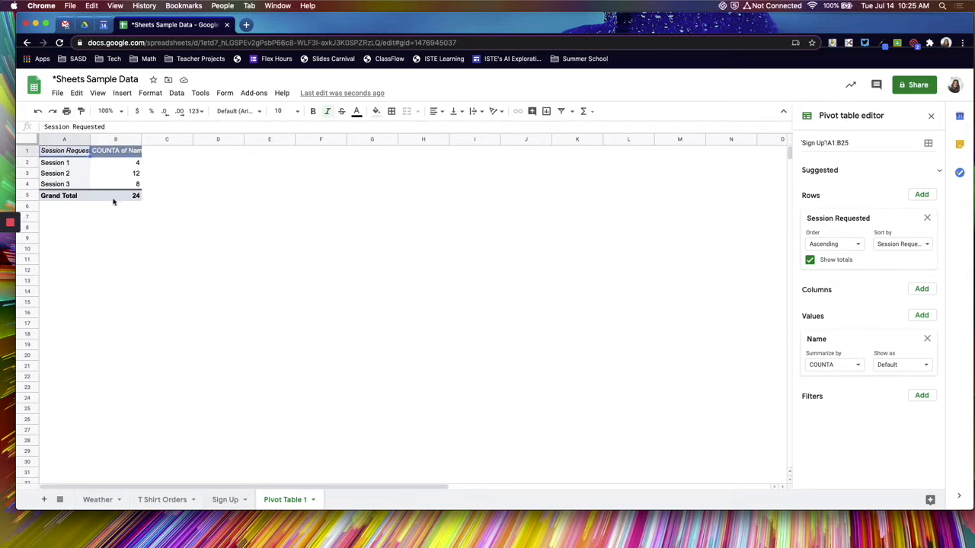
left_click_drag(124, 202, 125, 199)
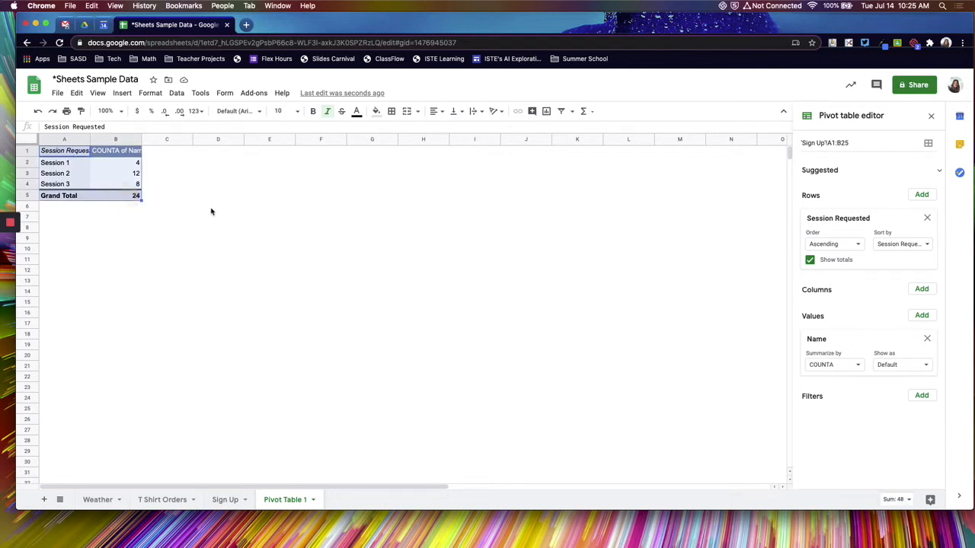
Step: On the Sign Up sheet, change the session requested in cell B8 to Session 1
left_click(225, 503)
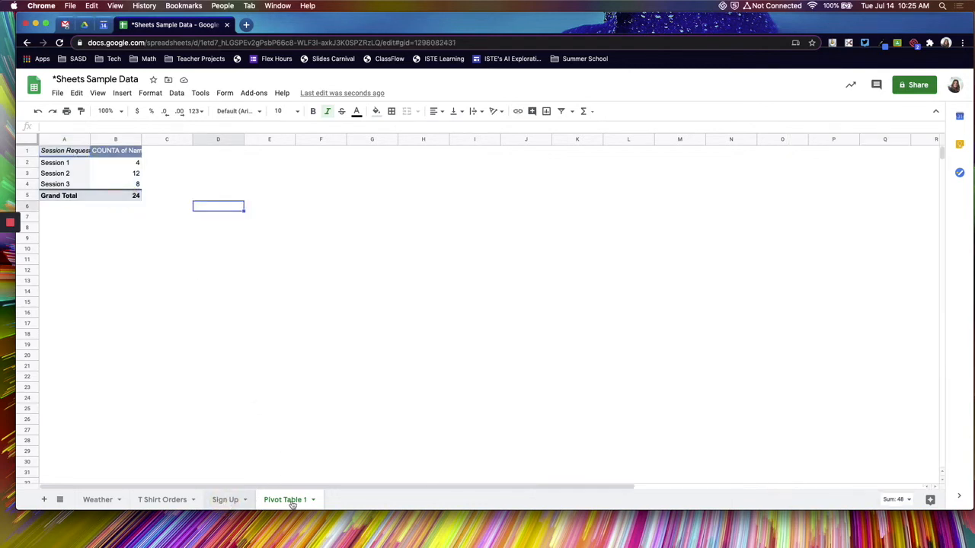
left_click(227, 501)
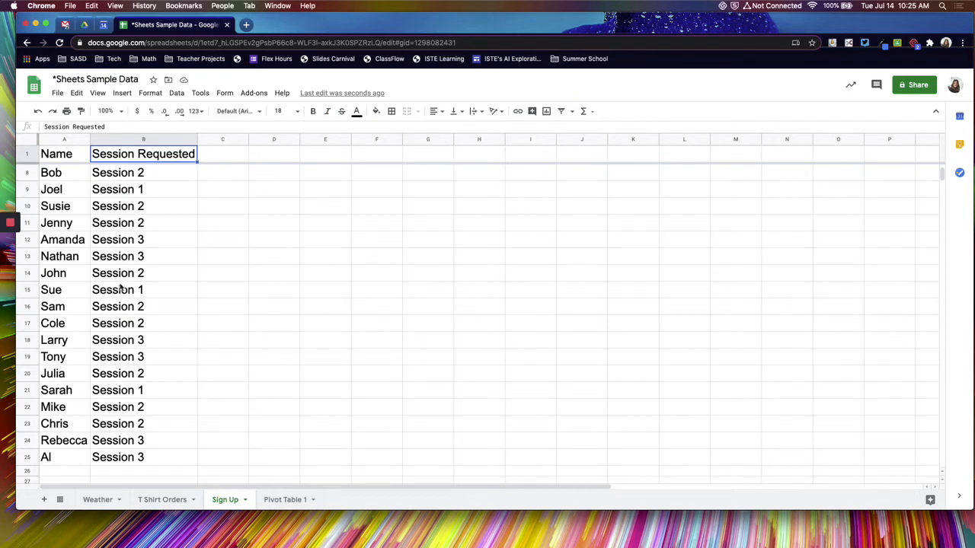
left_click(147, 174)
double_click(141, 173)
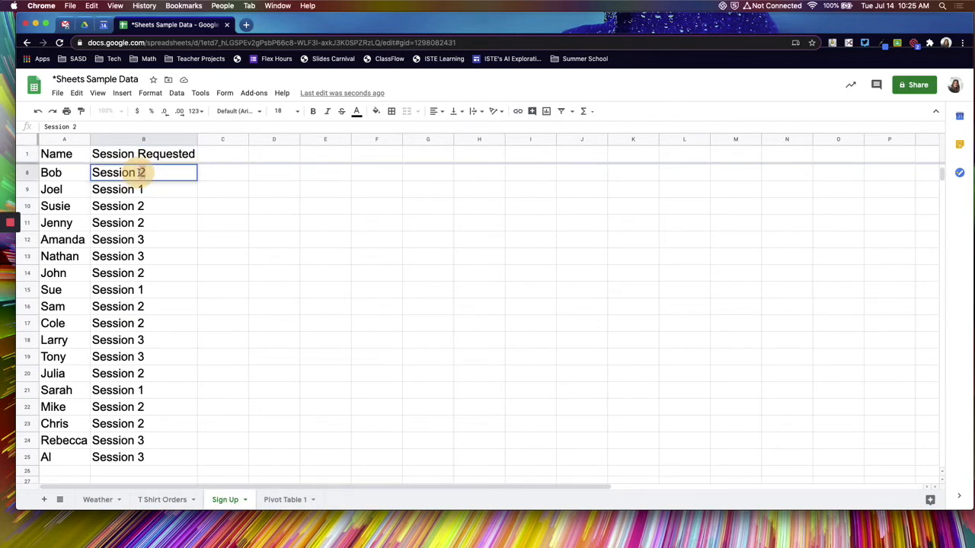
left_click_drag(141, 173, 204, 183)
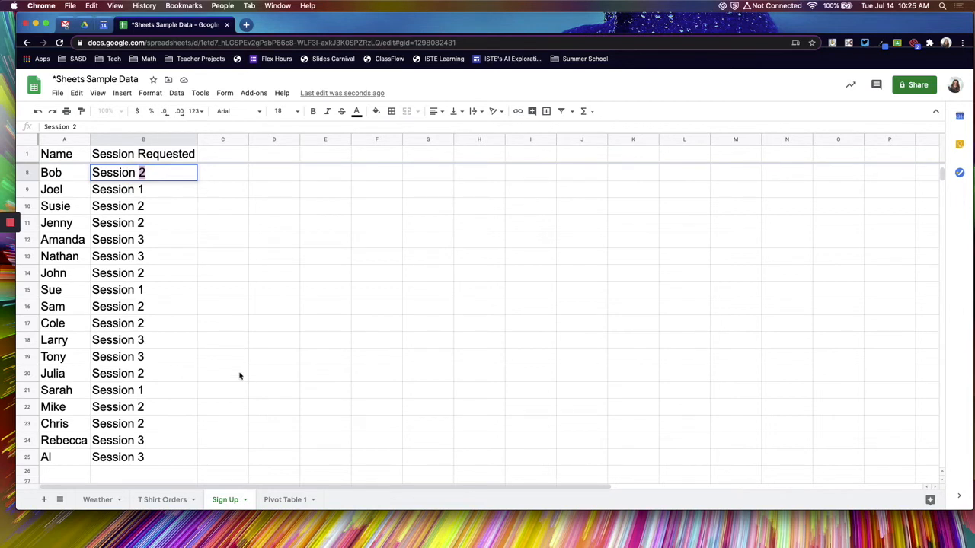
left_click(275, 502)
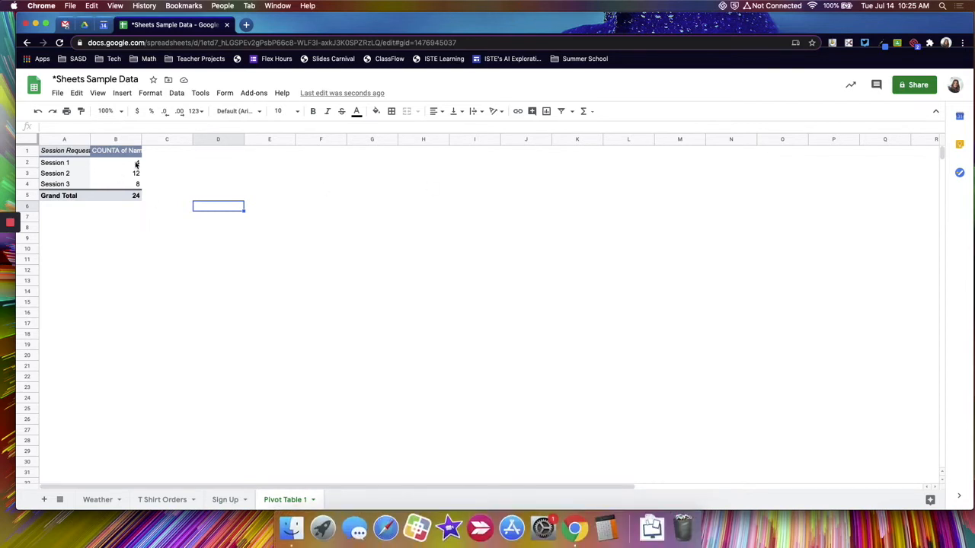
left_click(227, 499)
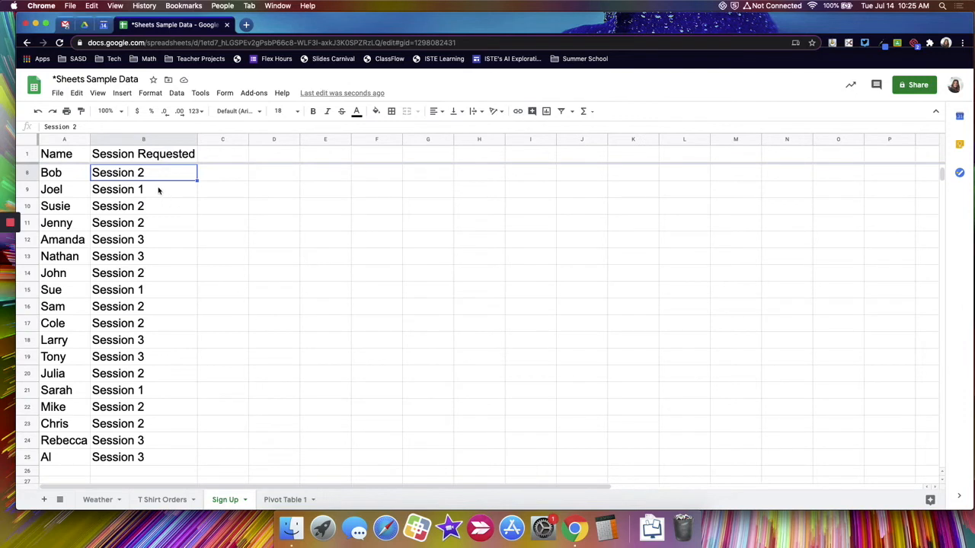
double_click(142, 173)
left_click_drag(139, 173, 142, 173)
type("1")
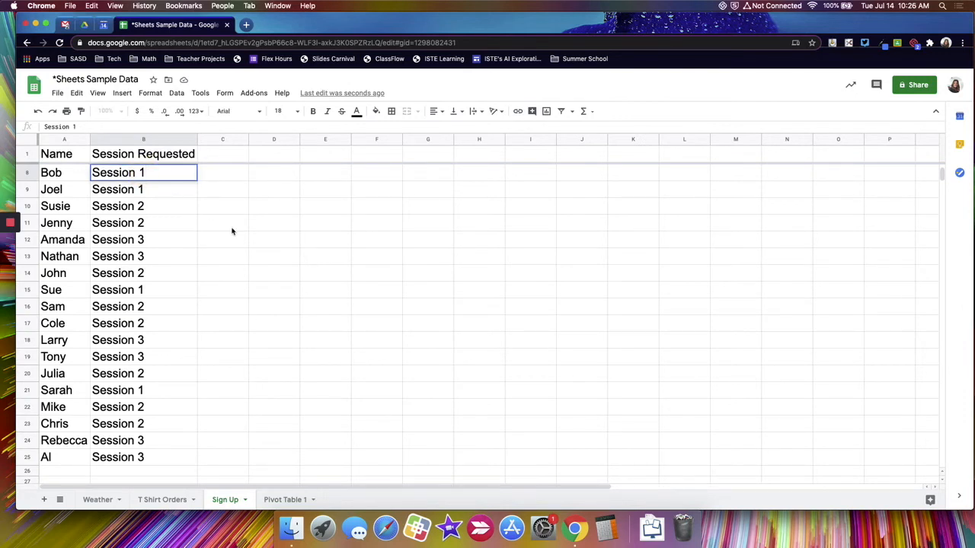
key("Return")
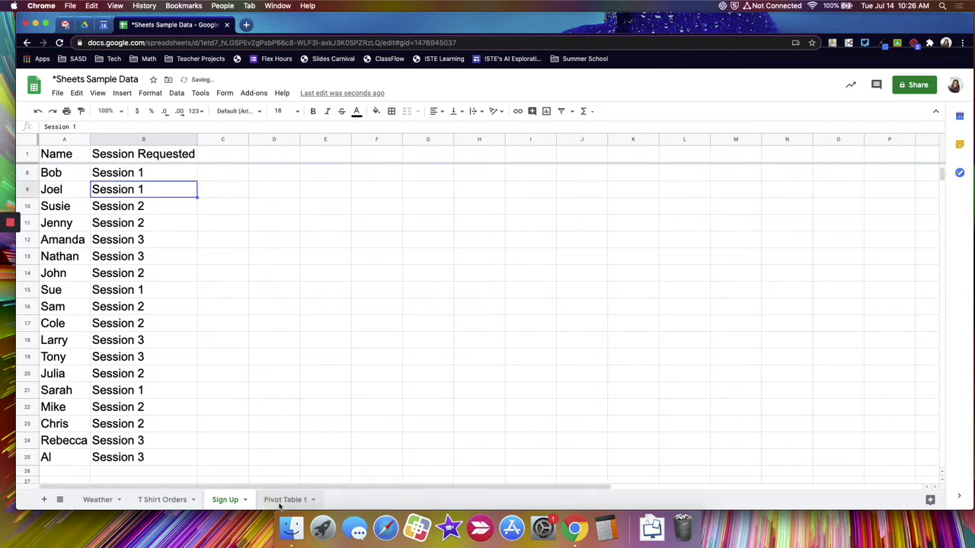
Step: Check the session counts on the Pivot Table 1 sheet against the edited Sign Up data
left_click(281, 501)
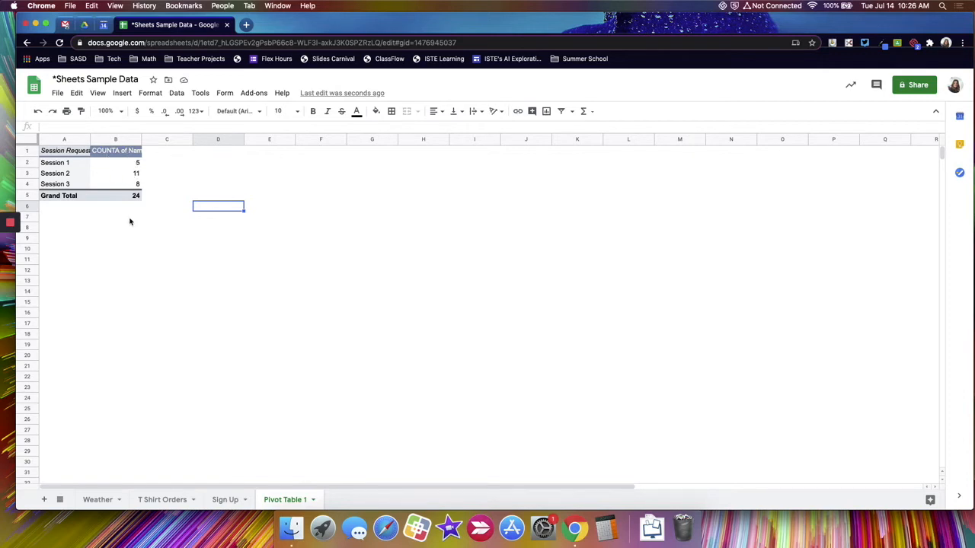
left_click(235, 502)
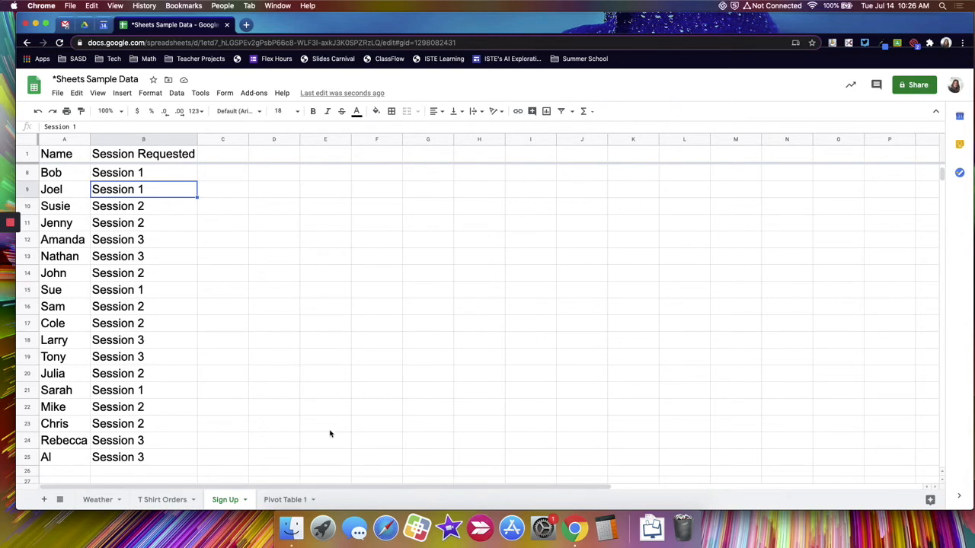
left_click(283, 500)
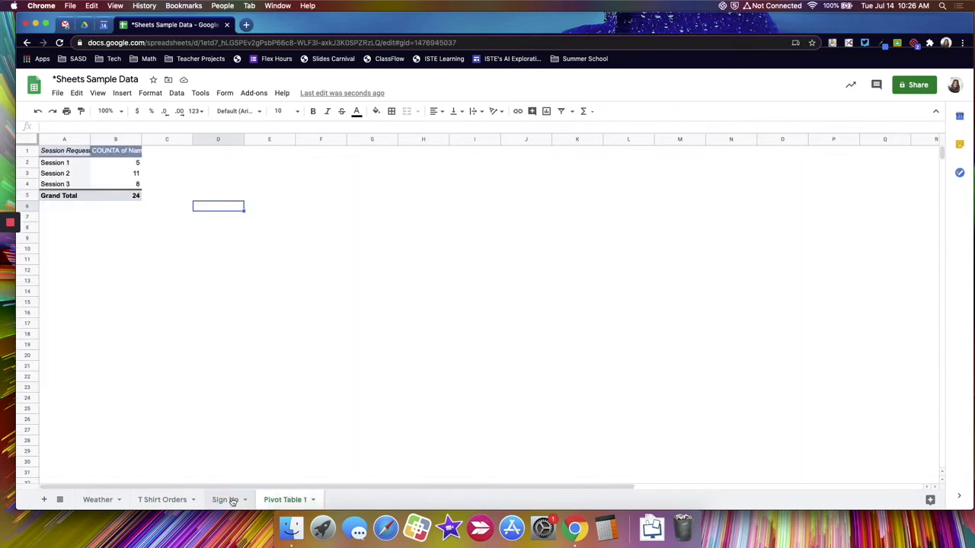
Step: From the Explore suggestions for A1:B25, insert the name count pivot table into the existing Sign Up sheet at F8 and close its editor
left_click(227, 499)
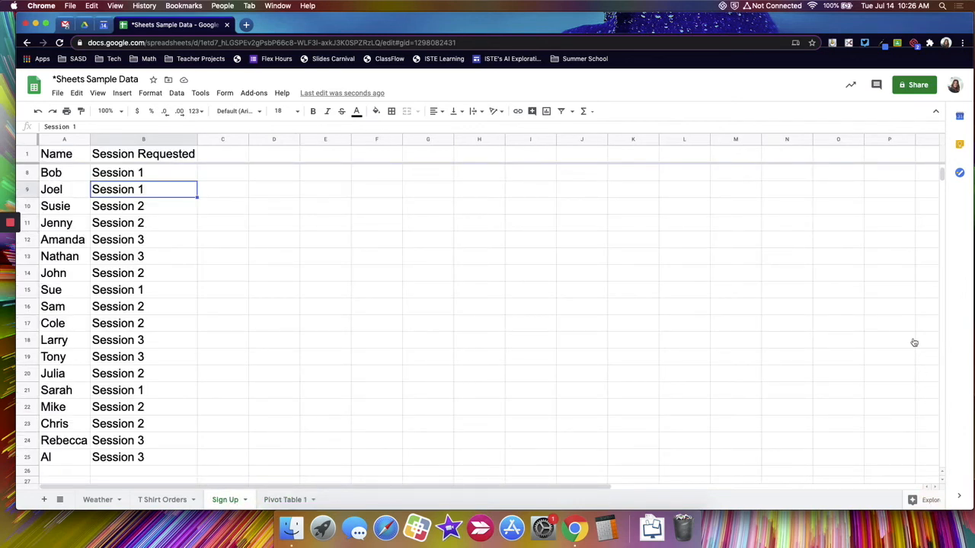
left_click(927, 499)
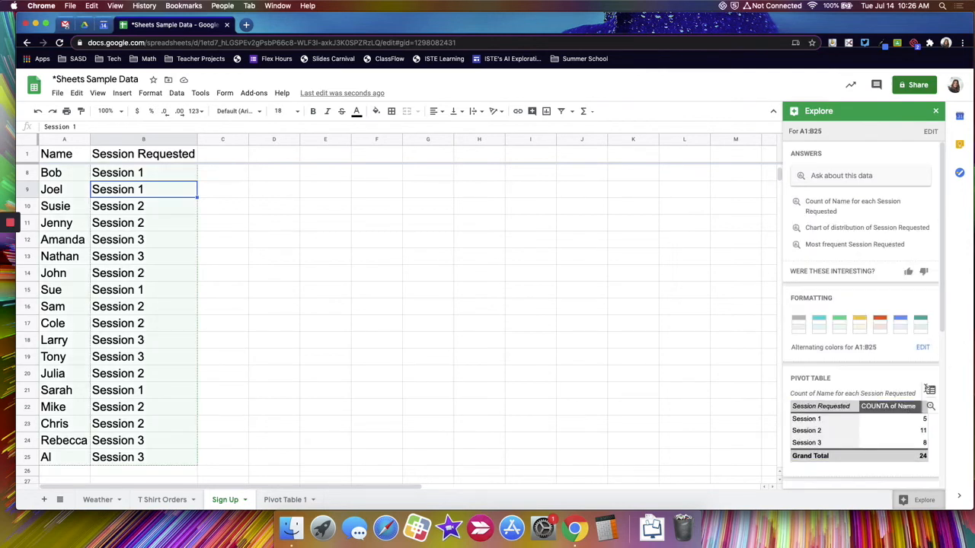
left_click(929, 389)
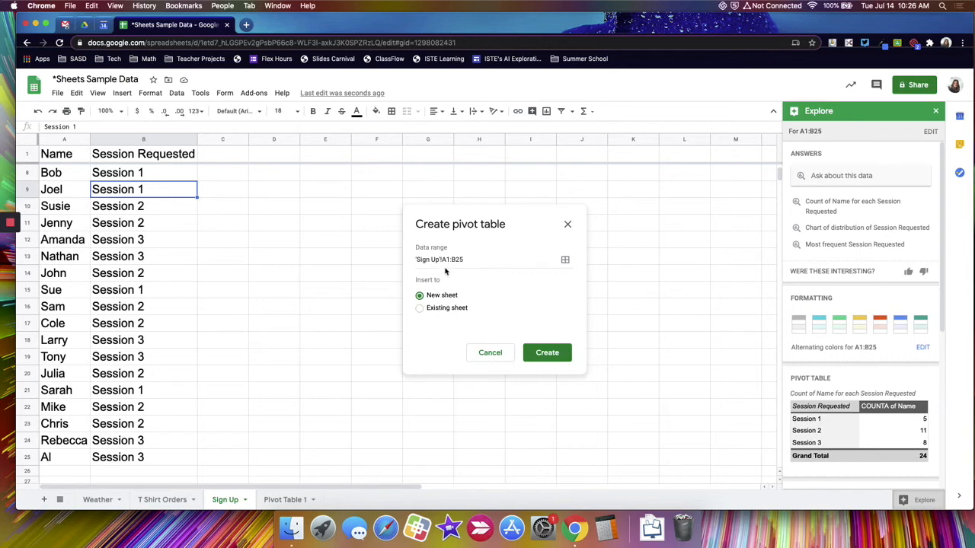
left_click(420, 309)
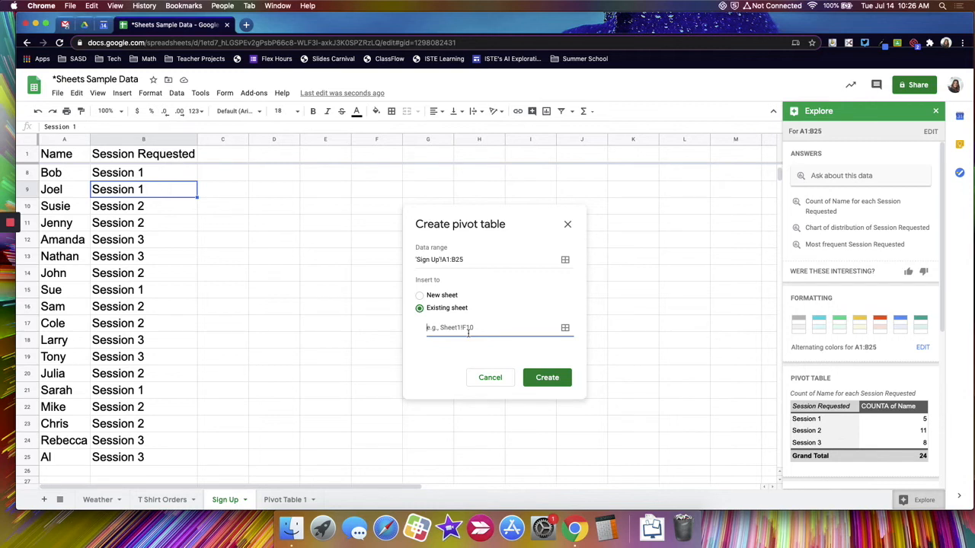
type("Sign Up!")
left_click(564, 327)
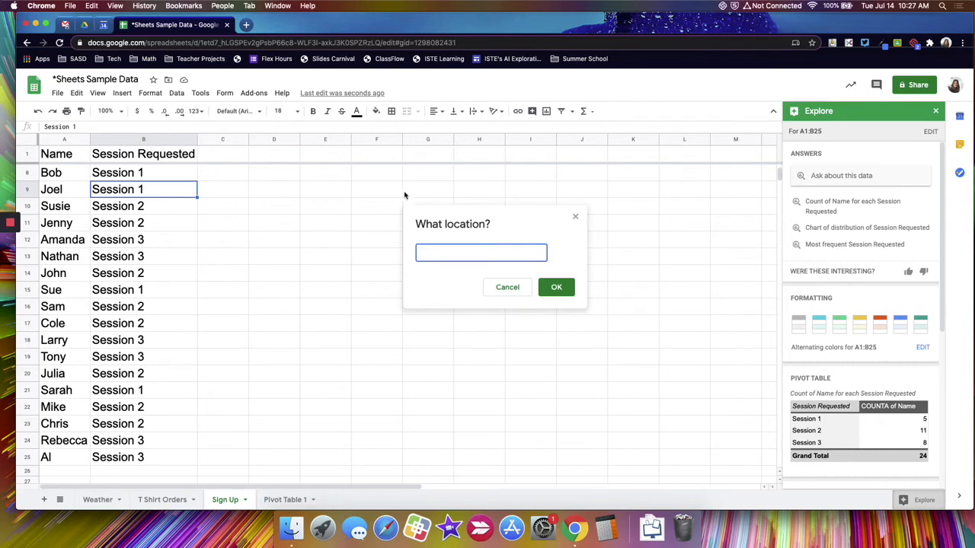
left_click(376, 173)
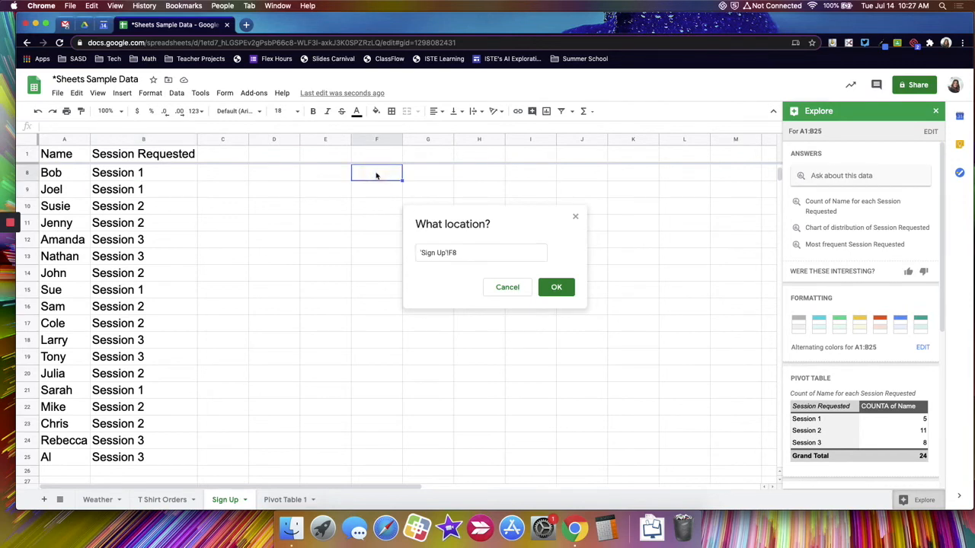
left_click(560, 288)
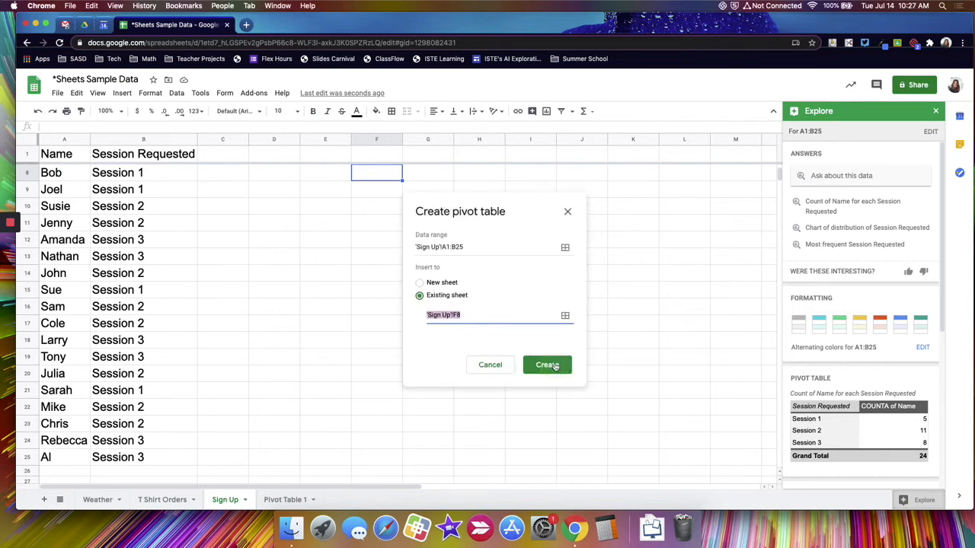
key("Return")
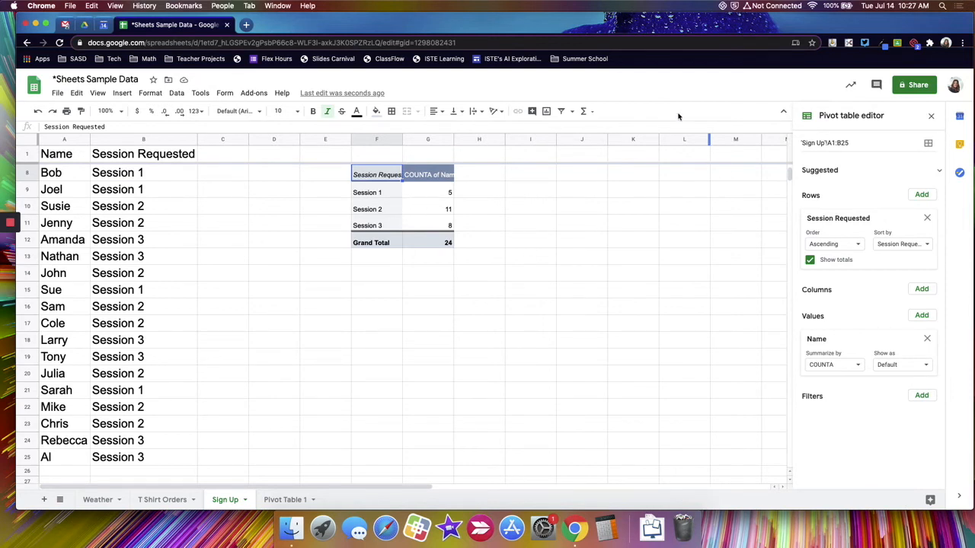
left_click(930, 118)
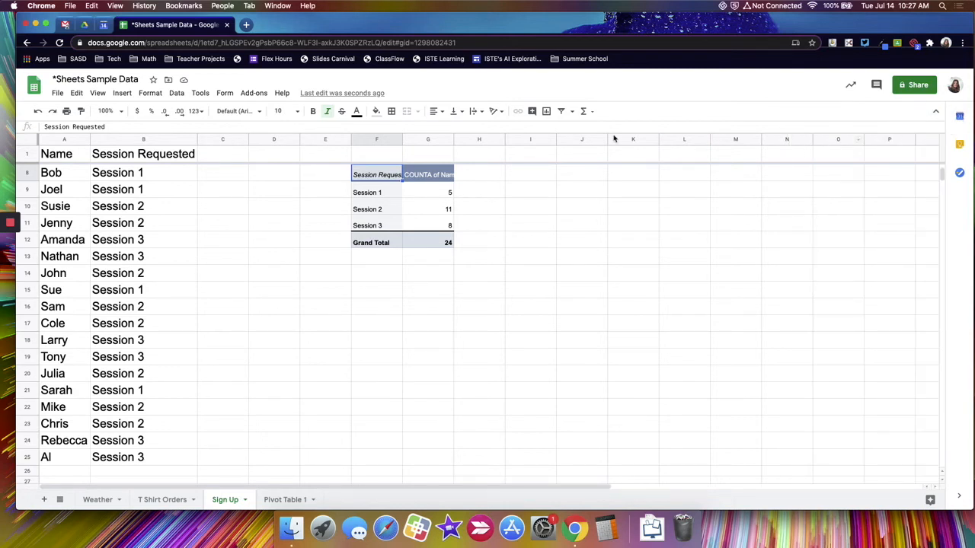
Step: Enter Session 1 in cell I9 and autofill the series down to I11
left_click(542, 192)
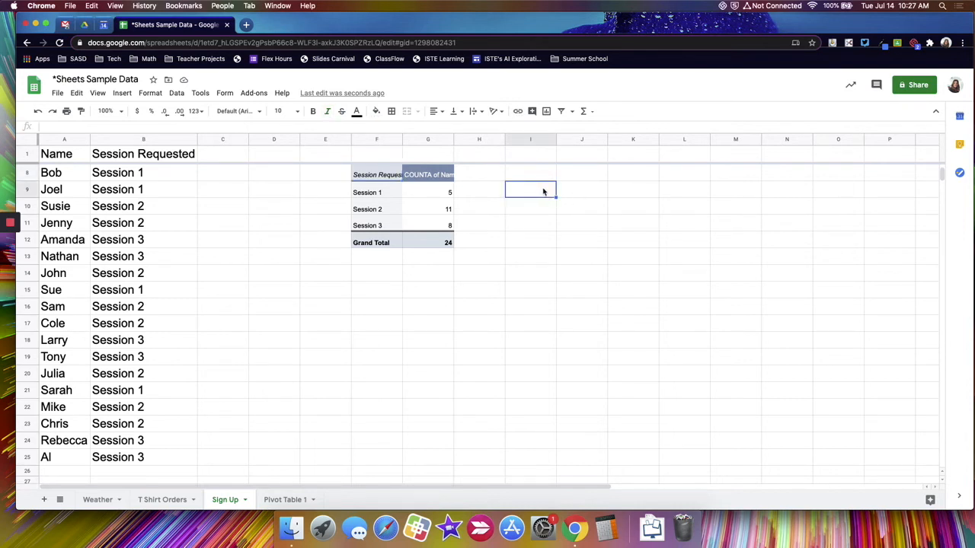
type("Session 1")
key("Return")
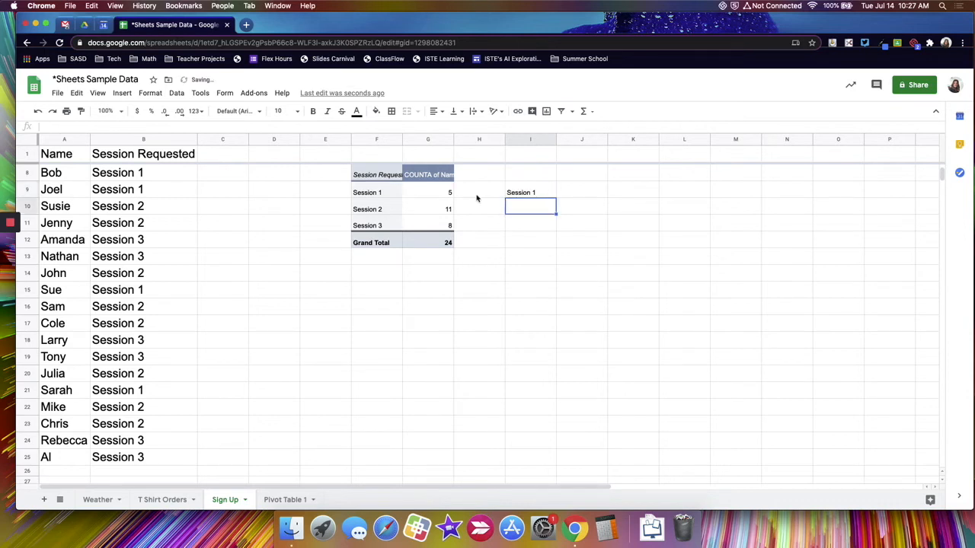
left_click(539, 193)
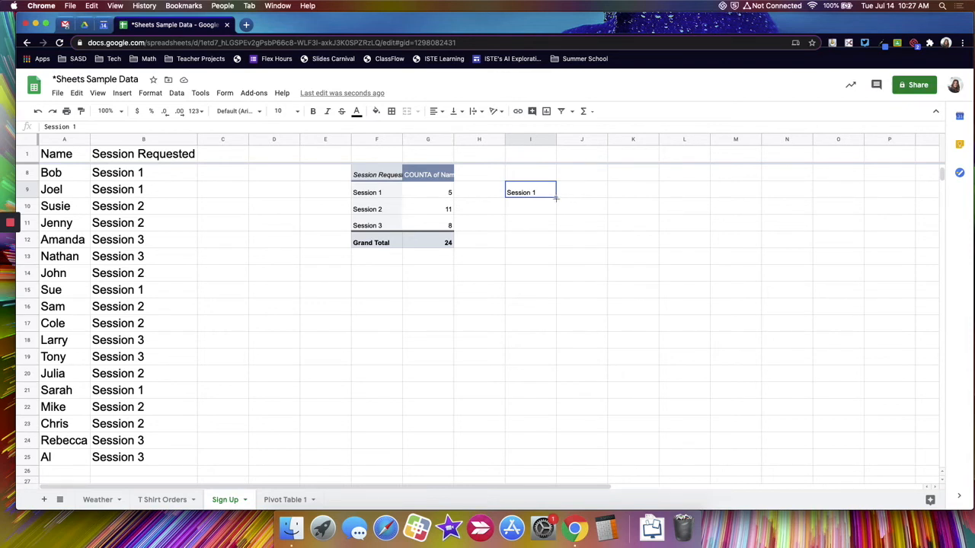
left_click_drag(556, 196, 555, 222)
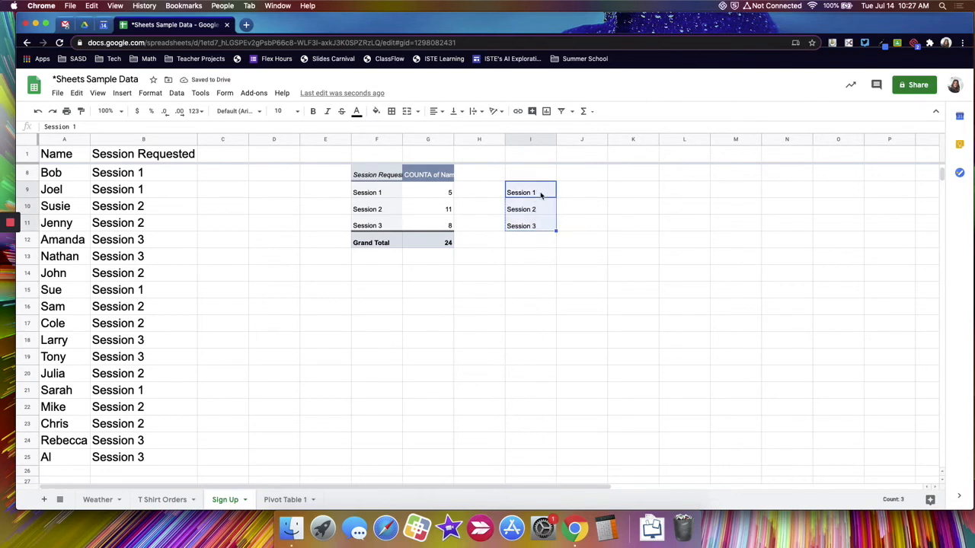
left_click(540, 195)
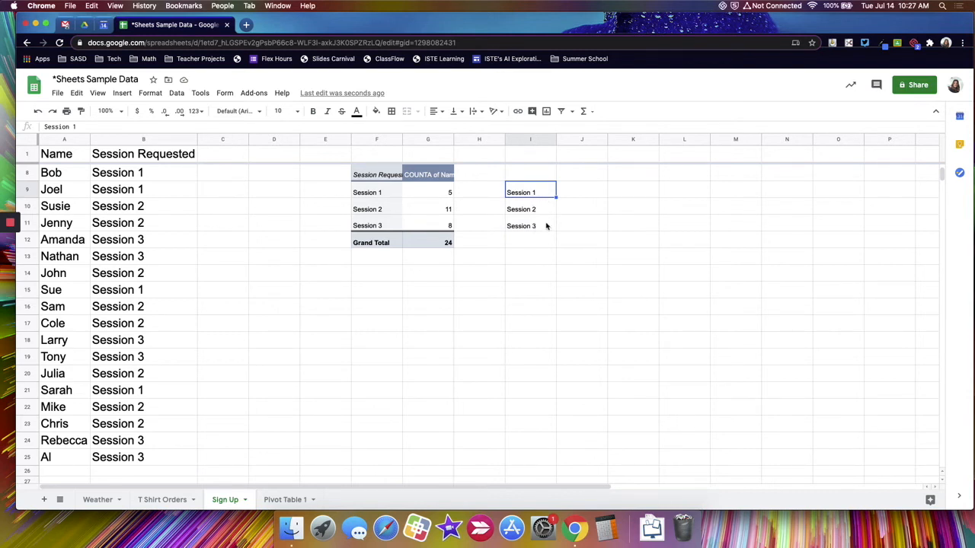
left_click(548, 227)
Step: Enter the date 7/14 in cell J9 and autofill the dates down to J20
left_click(582, 191)
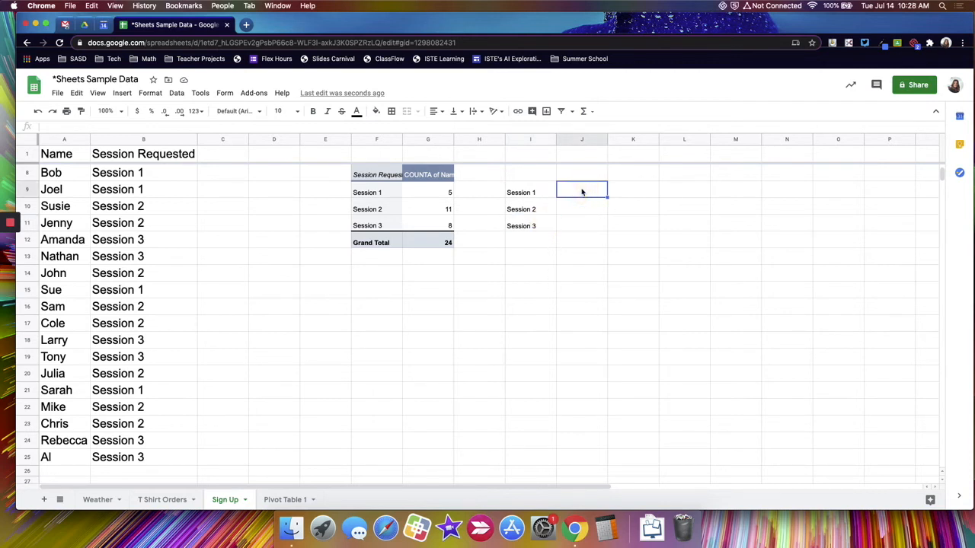
type("7/14")
key("Return")
left_click(598, 197)
left_click(599, 204)
left_click(601, 189)
left_click_drag(608, 198, 600, 365)
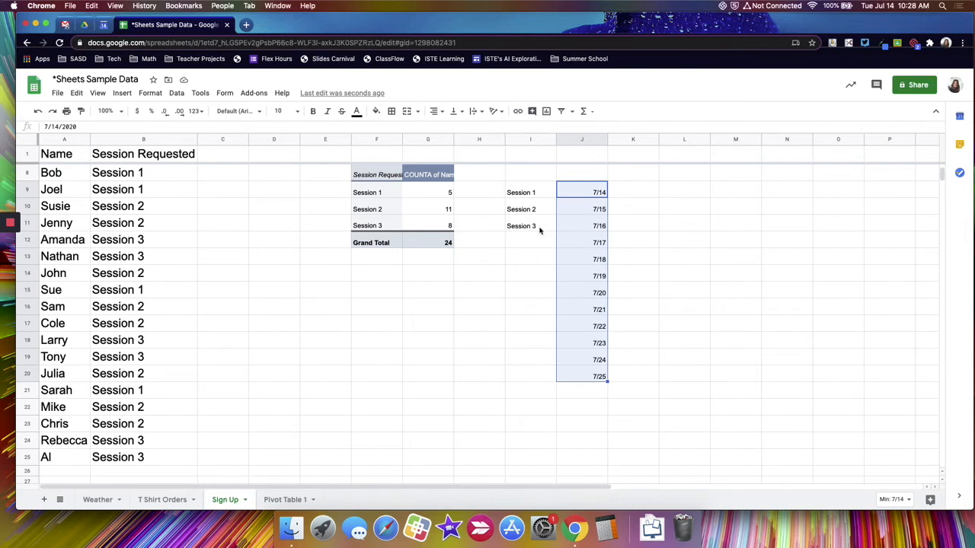
left_click(684, 274)
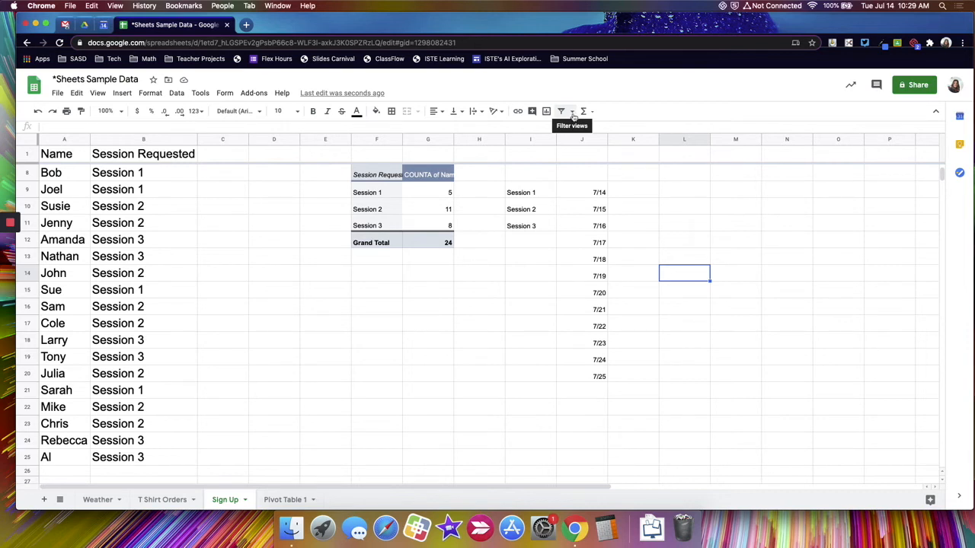
left_click(572, 114)
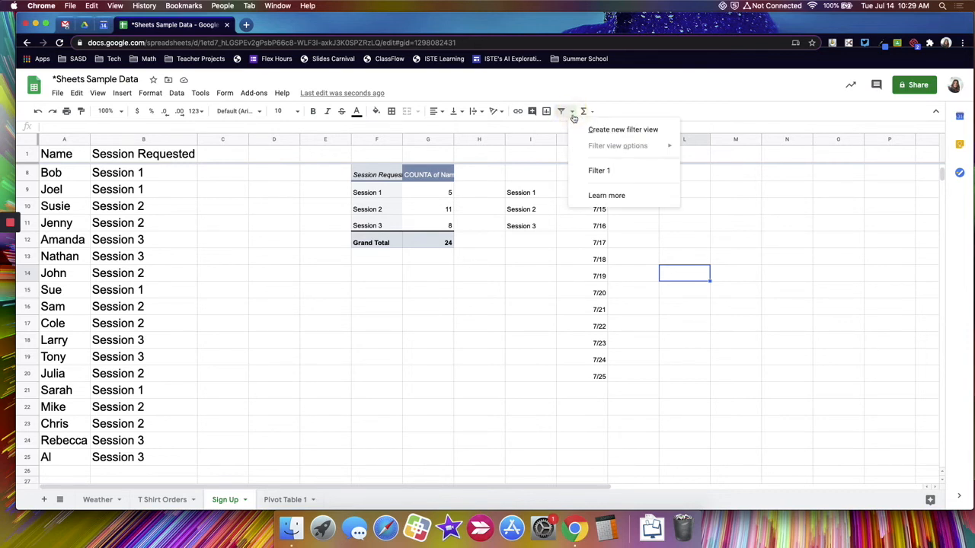
left_click(609, 131)
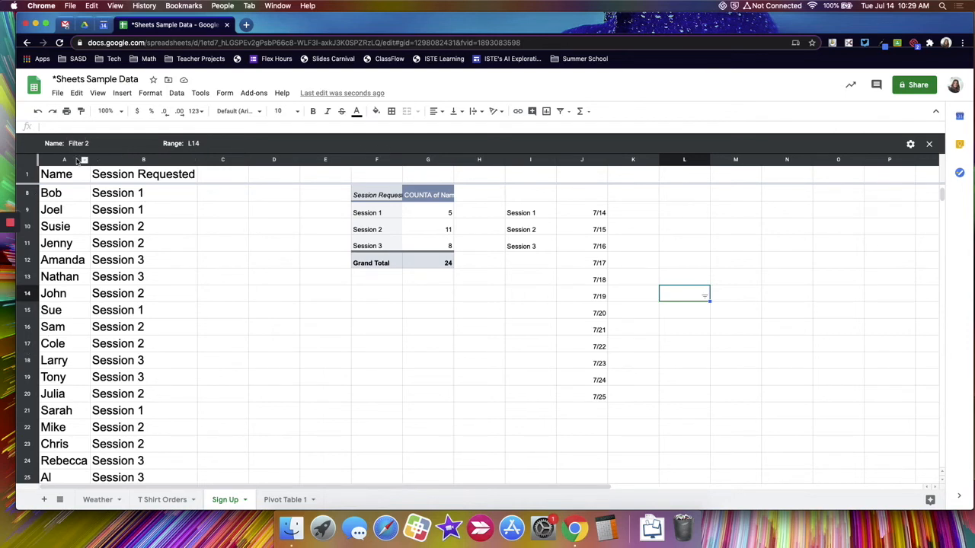
left_click(112, 175)
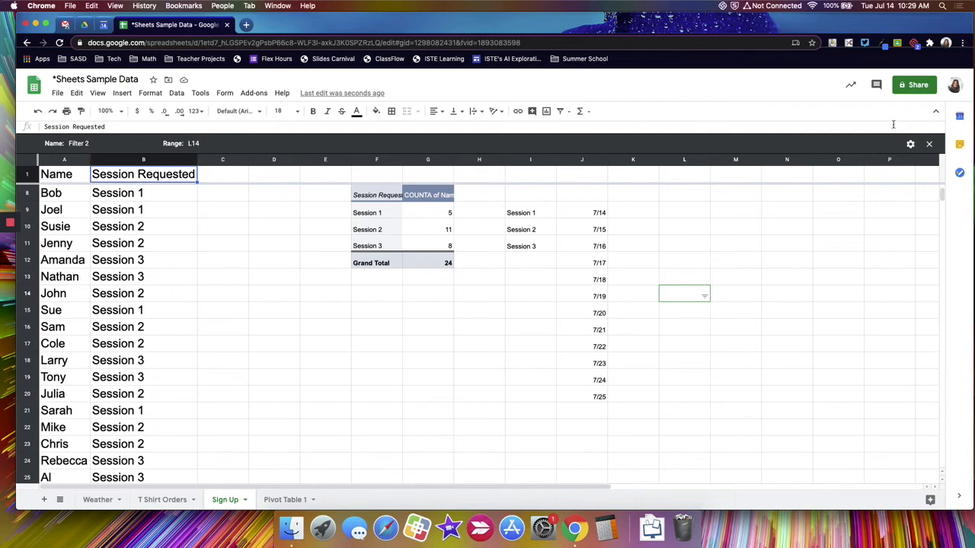
left_click(929, 144)
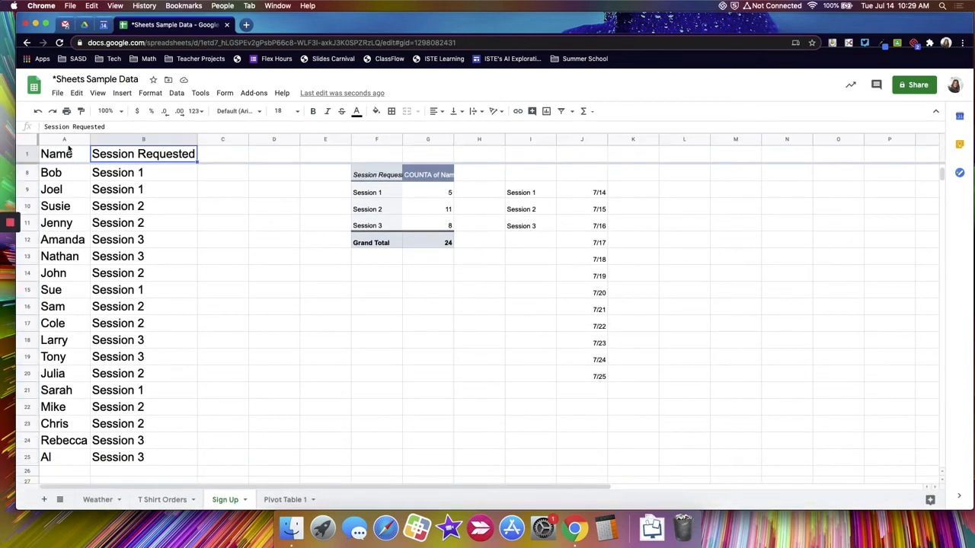
Step: Create a filter view on columns A and B of Sign Up that shows only Session 1 and Session 3 requests
left_click_drag(63, 139, 142, 140)
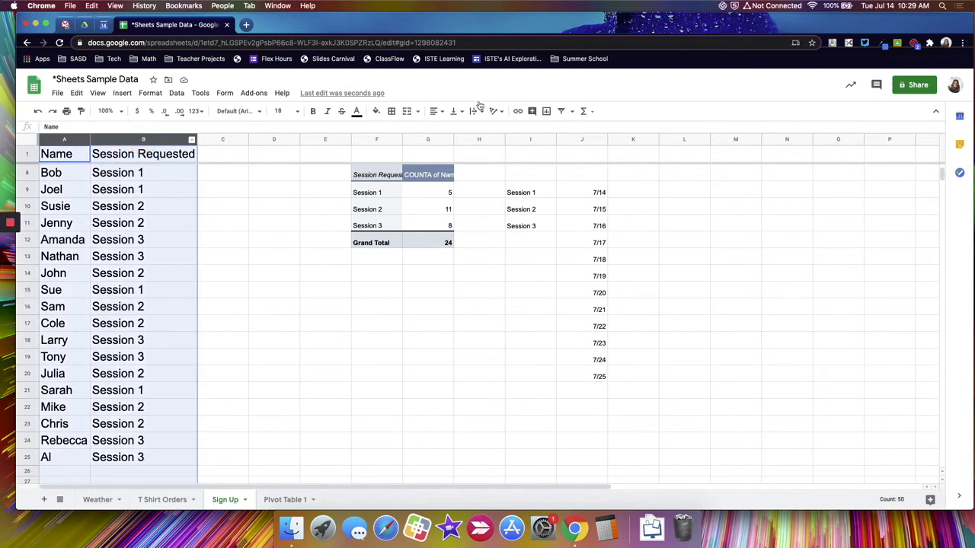
left_click(573, 112)
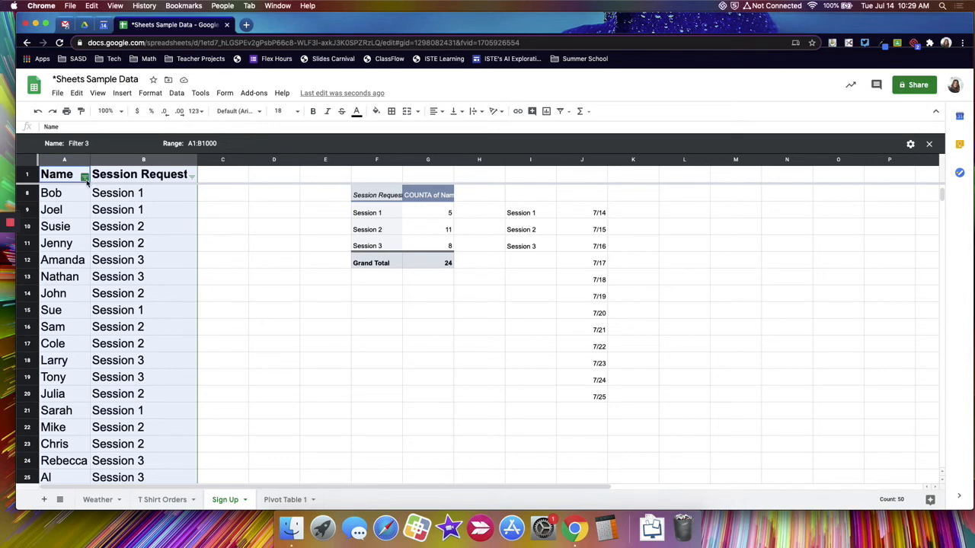
left_click(192, 176)
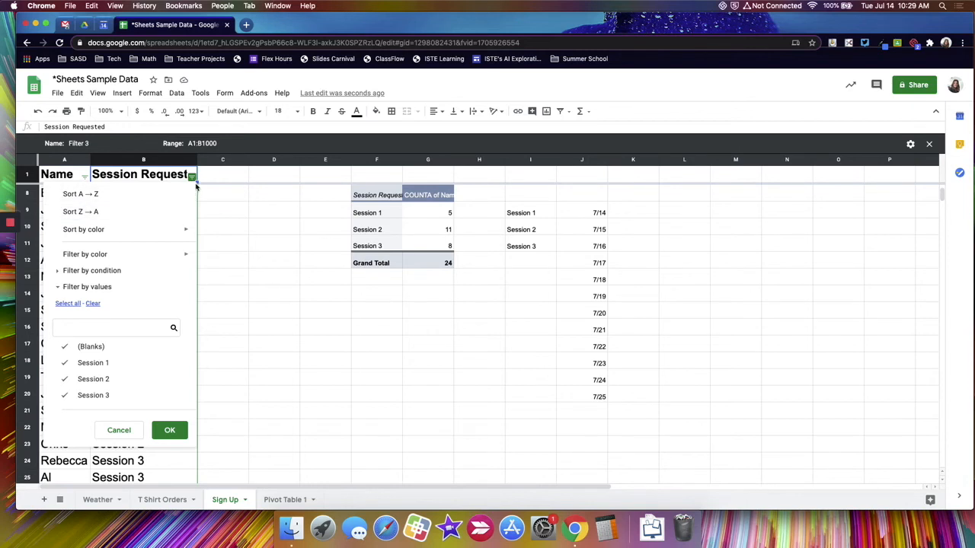
left_click(93, 305)
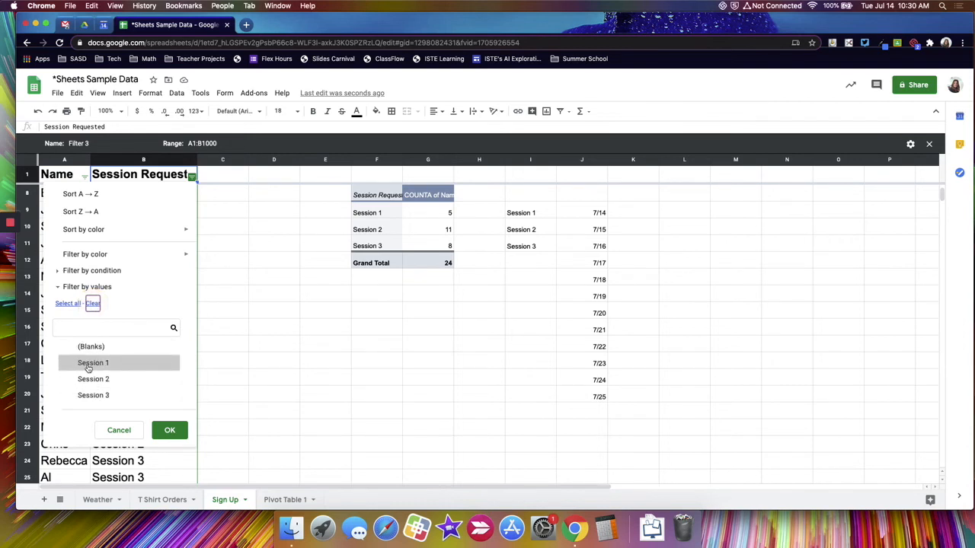
left_click(88, 365)
left_click(91, 395)
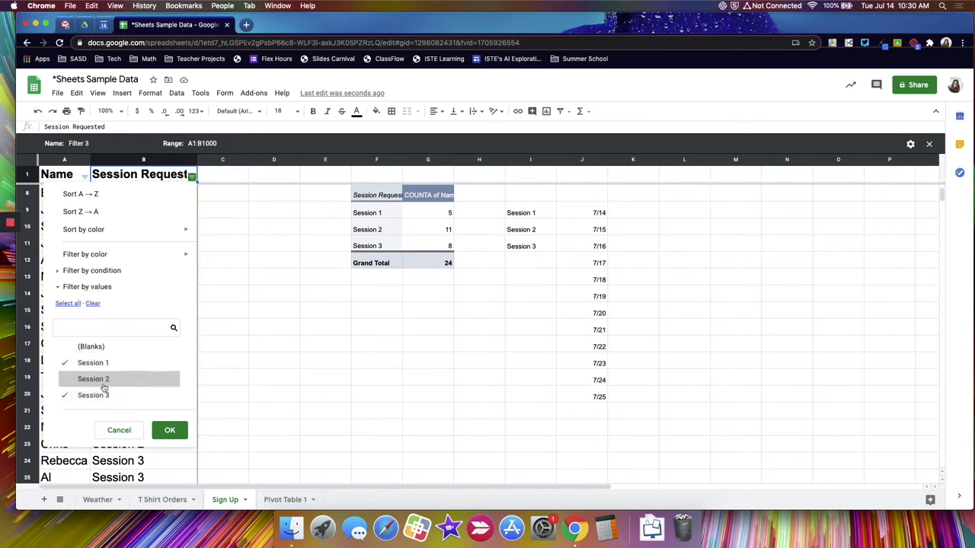
left_click(170, 431)
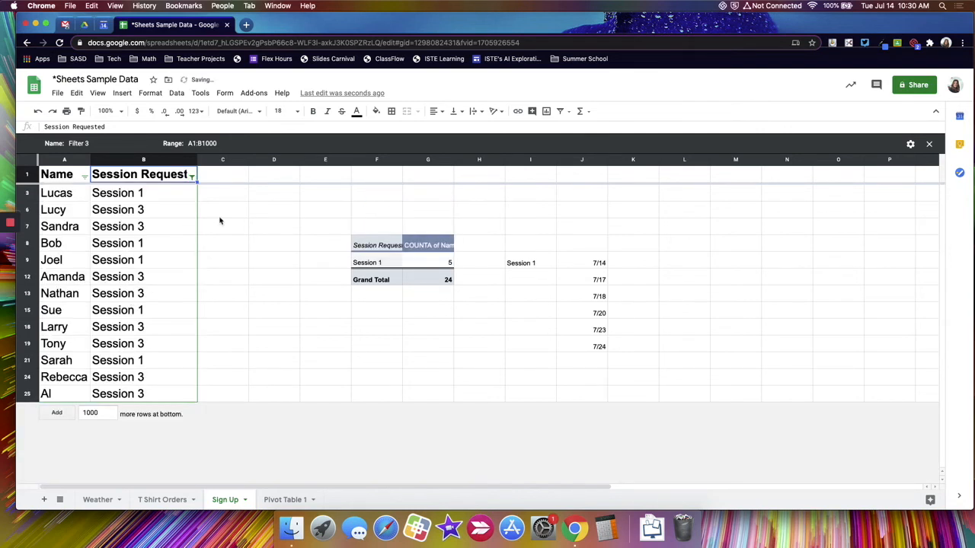
Step: Include Session 2 in the Session Requested filter again and close the filter view
left_click(193, 176)
left_click(77, 395)
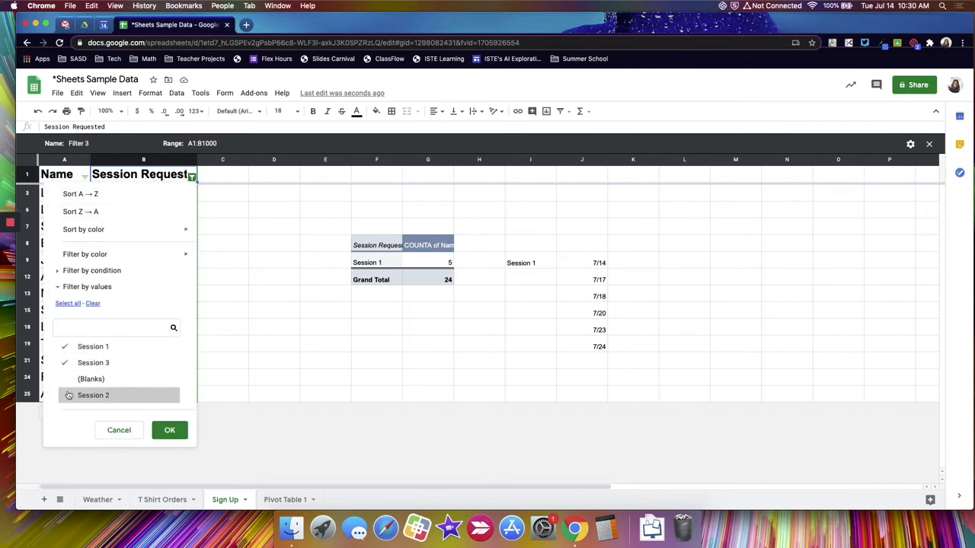
left_click(169, 431)
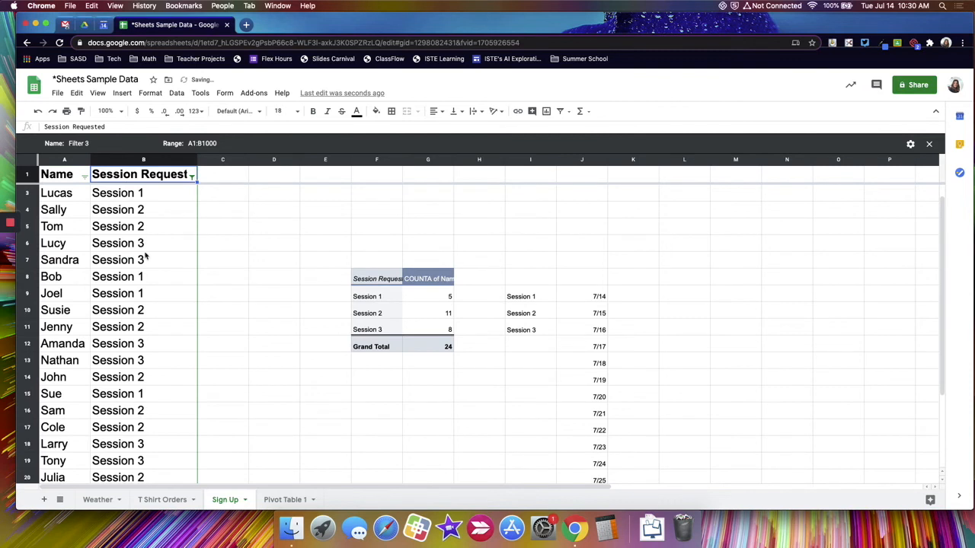
left_click(932, 144)
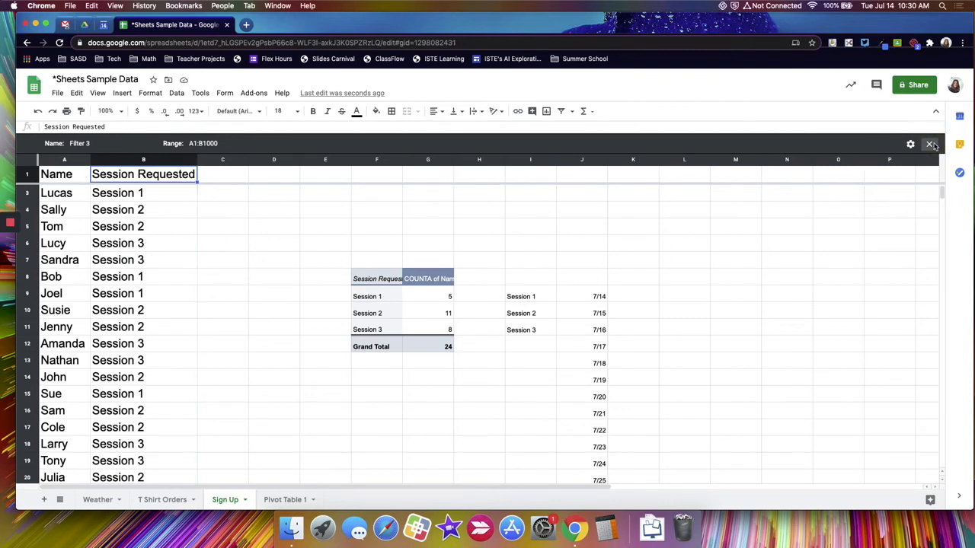
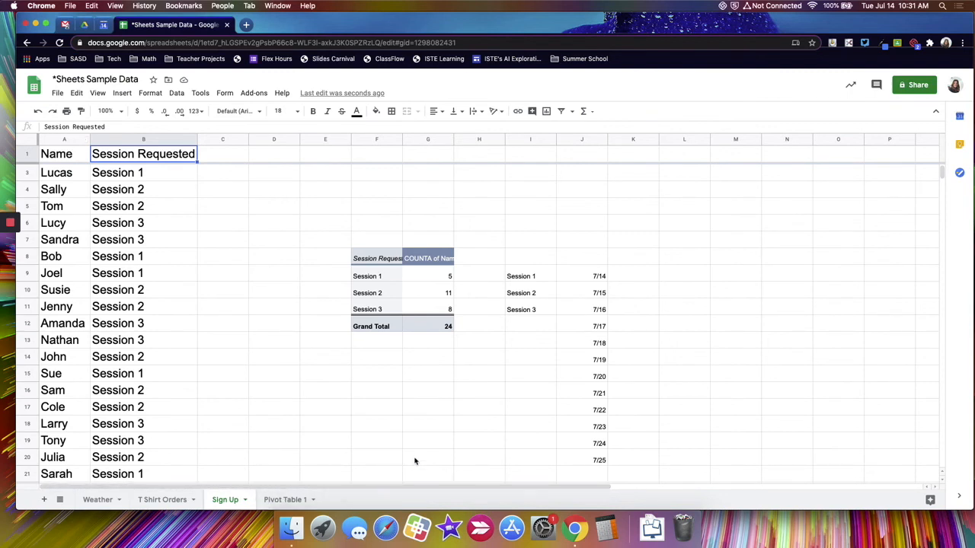
Step: Add a new sheet, enter =query in cell A1, and set the zoom to 200%
left_click(45, 503)
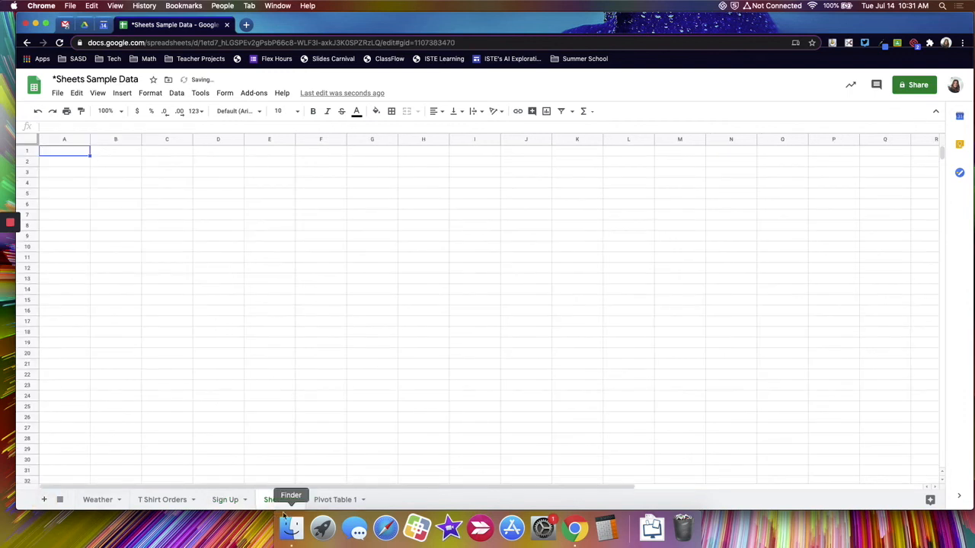
left_click(62, 154)
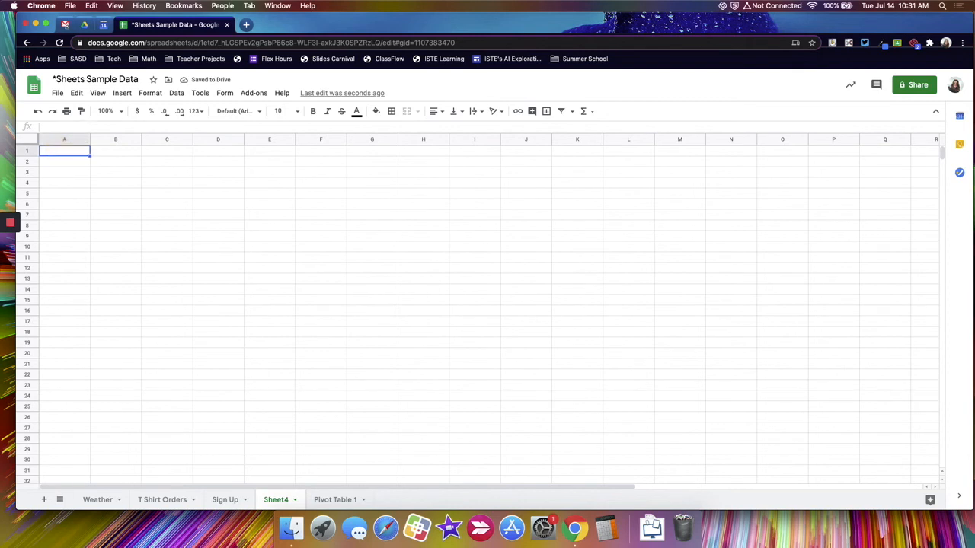
type("=query")
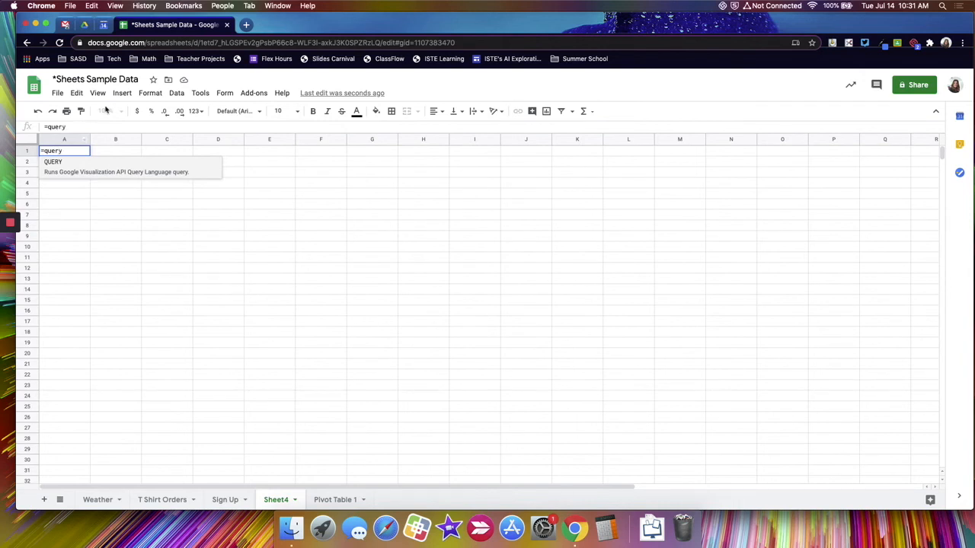
left_click(121, 120)
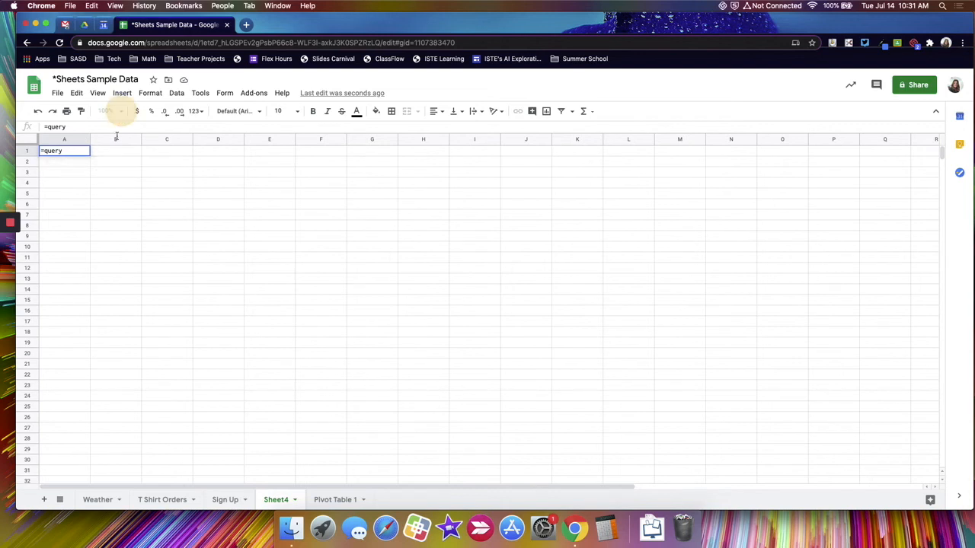
left_click(66, 158)
left_click(65, 182)
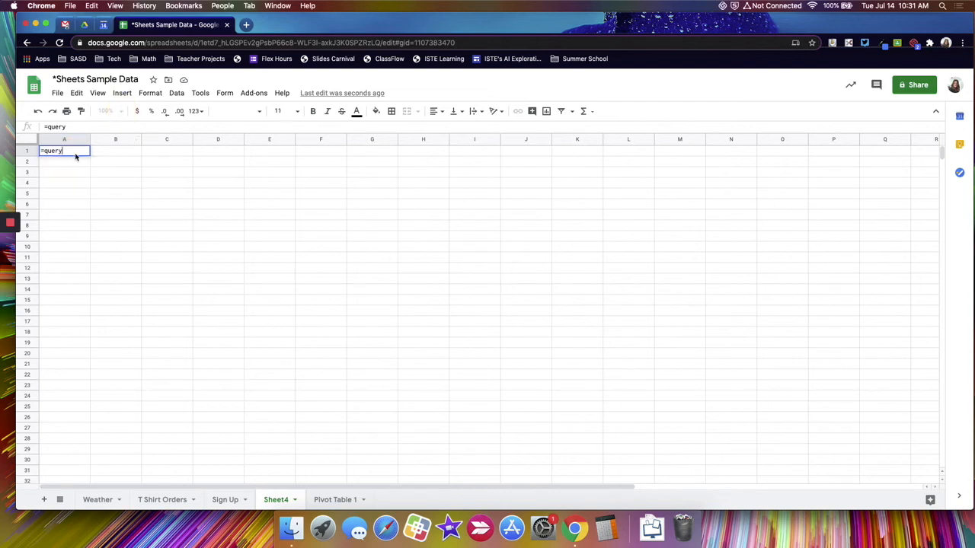
left_click(116, 112)
left_click(114, 227)
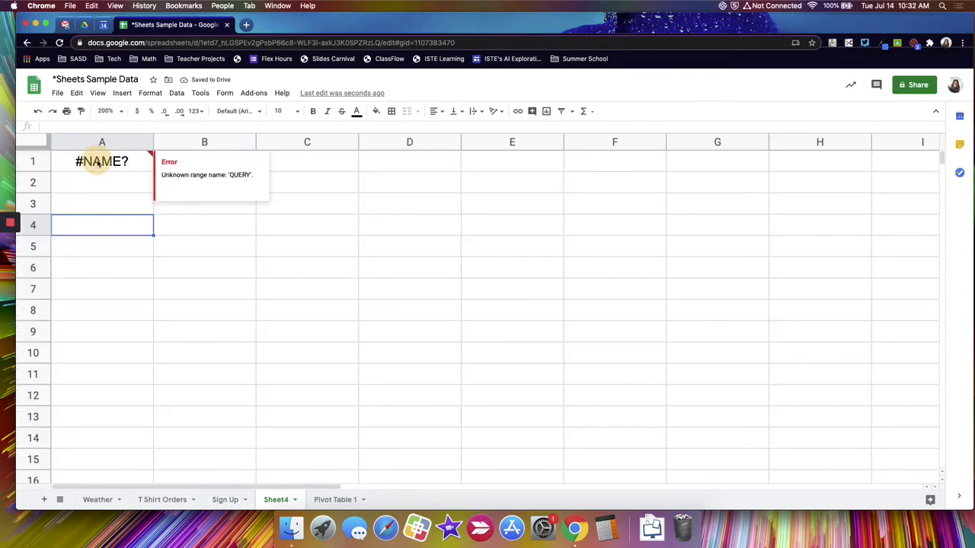
Step: Edit A1 to start the suggested QUERY function, and view its formula help before closing it
left_click(98, 163)
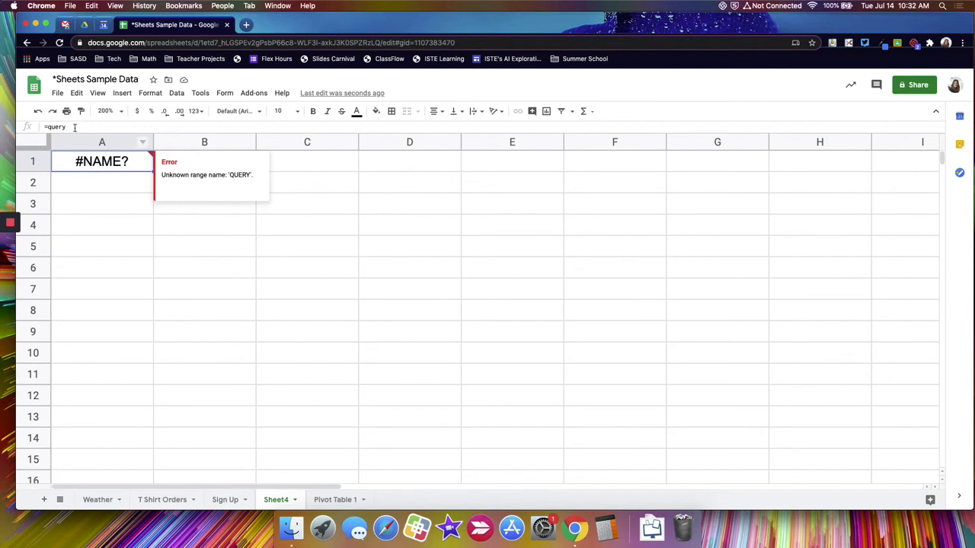
left_click(47, 130)
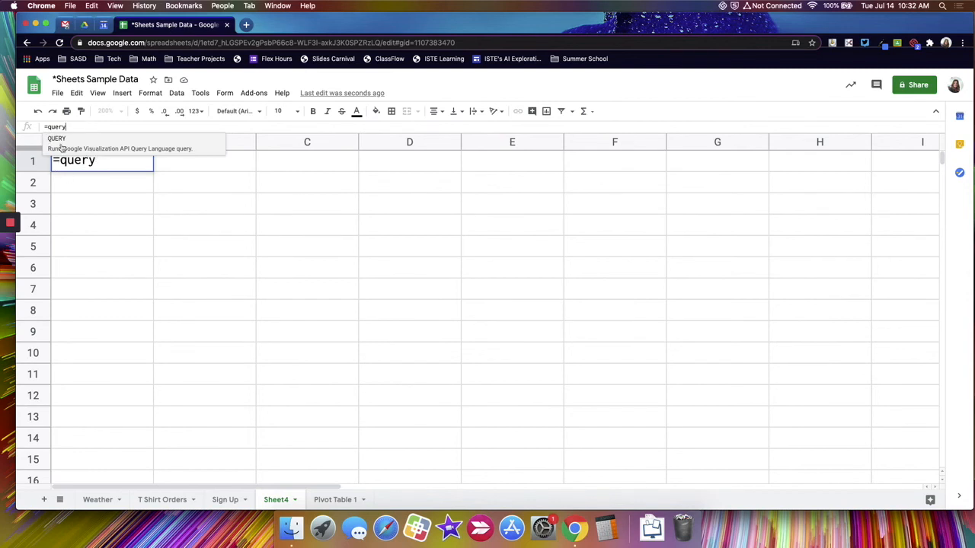
left_click(61, 144)
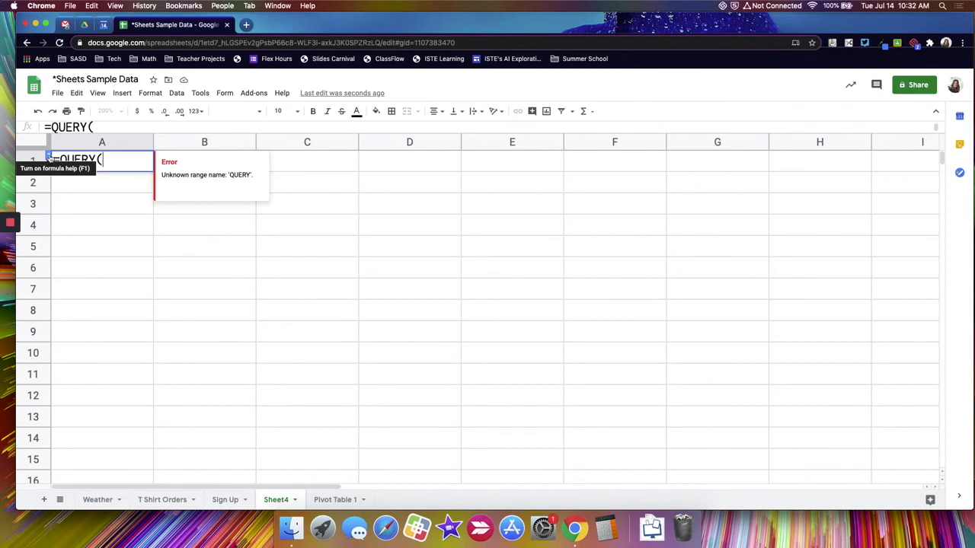
left_click(47, 157)
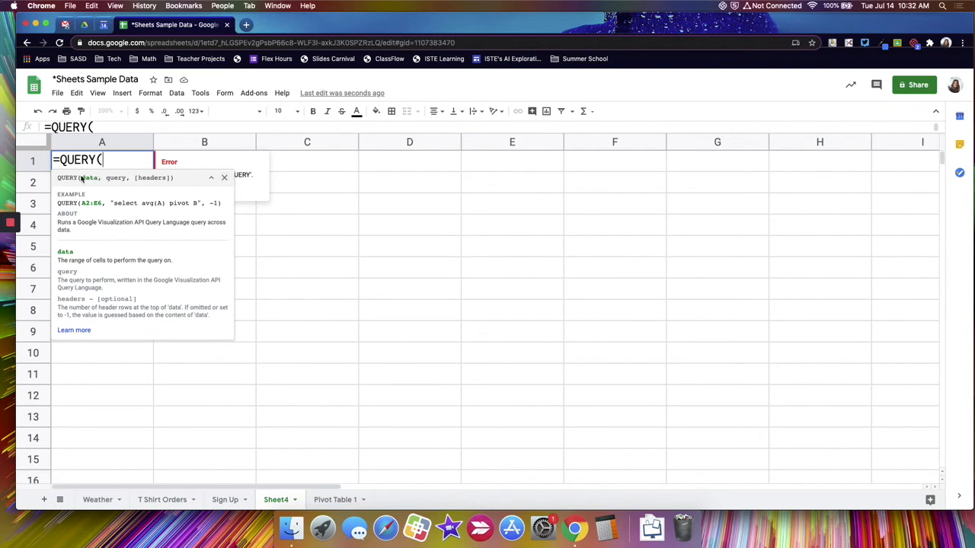
left_click(224, 177)
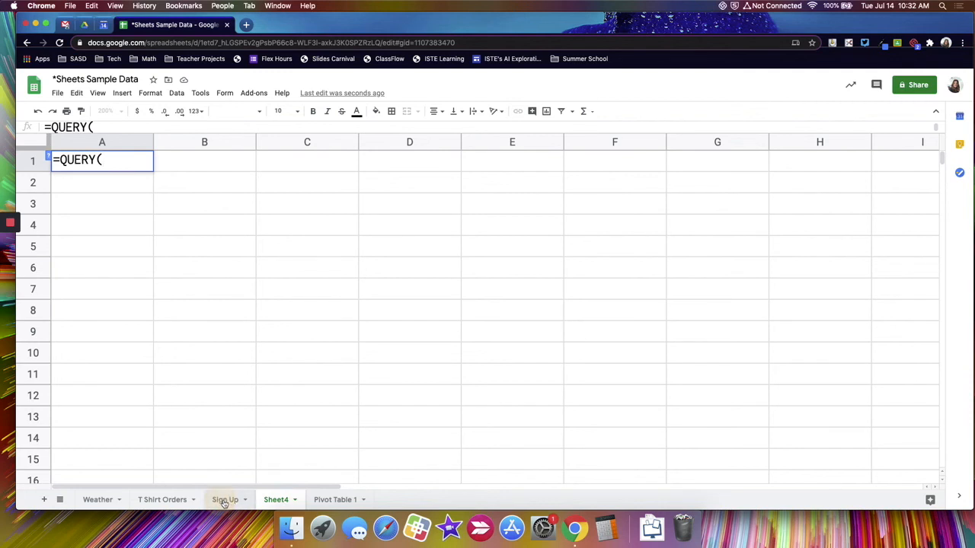
left_click(226, 500)
mouse_move(80, 169)
left_mouse_down()
mouse_move(232, 274)
mouse_move(252, 533)
mouse_move(263, 465)
mouse_move(261, 526)
mouse_move(266, 343)
mouse_move(263, 373)
left_mouse_up()
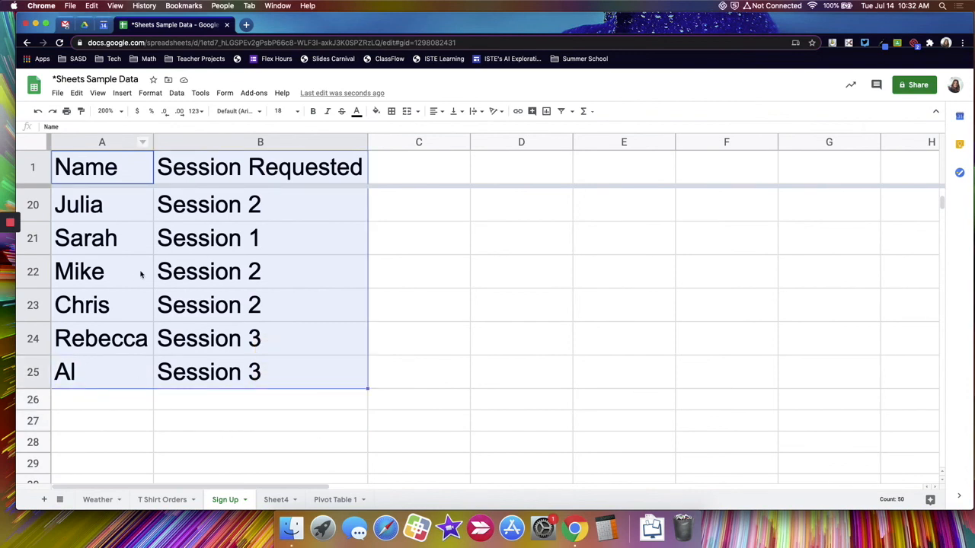
left_click(284, 498)
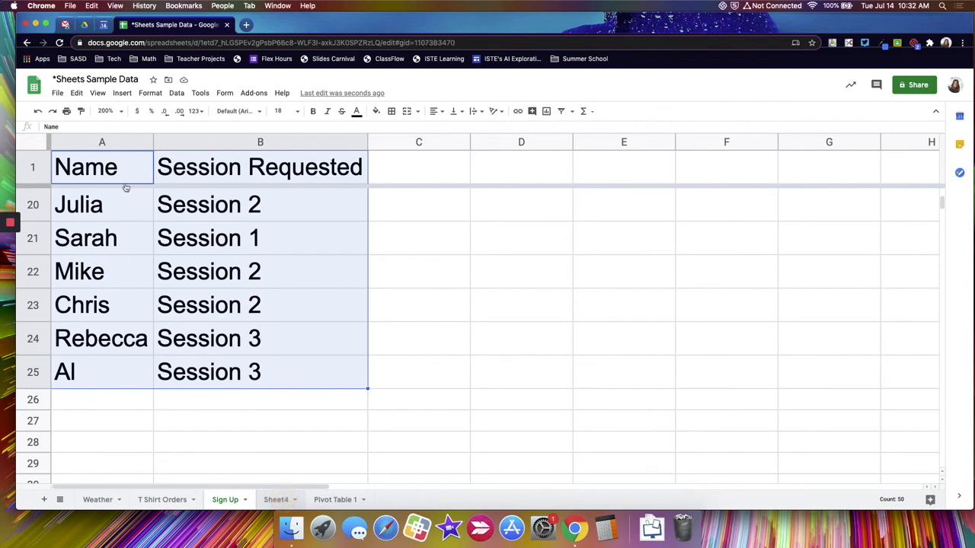
Step: Resume the QUERY formula in A1 of Sheet4 and set its data argument to 'Sign Up'!A1:B25, followed by a comma
left_click(70, 126)
key("BackSpace")
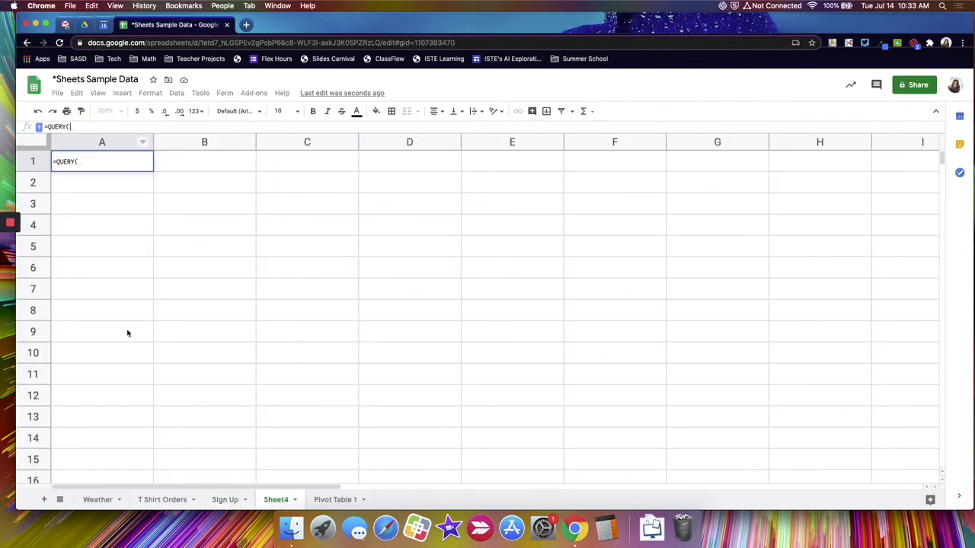
left_click(222, 498)
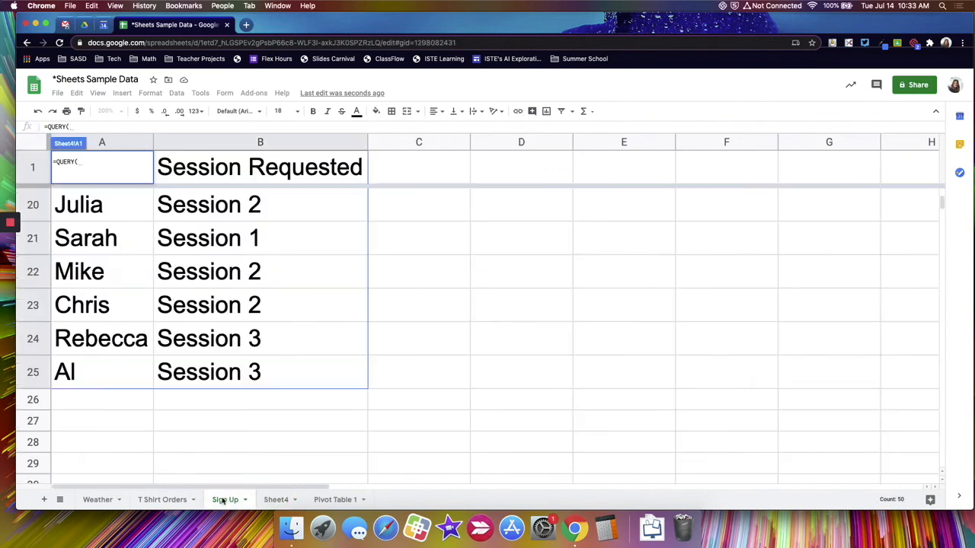
left_click_drag(100, 140, 98, 132)
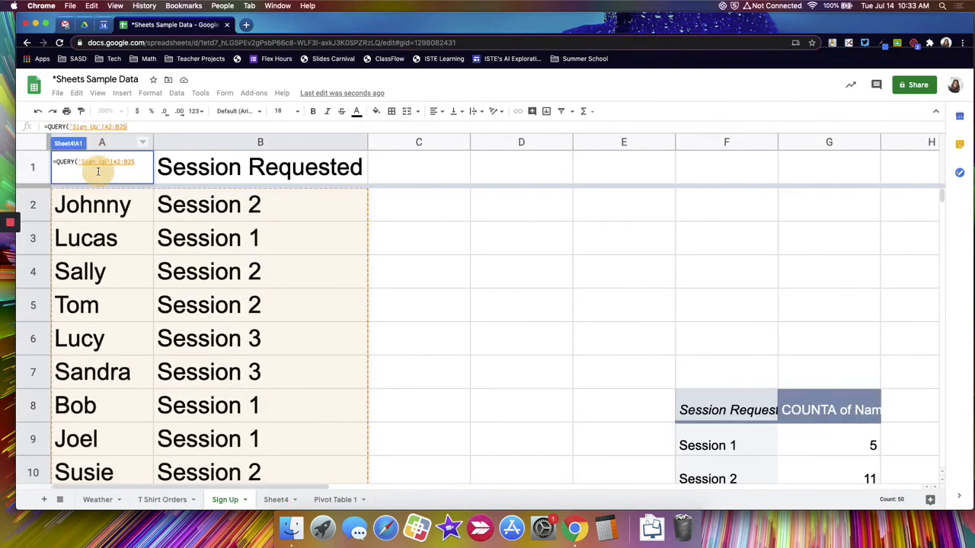
left_click_drag(98, 172, 71, 171)
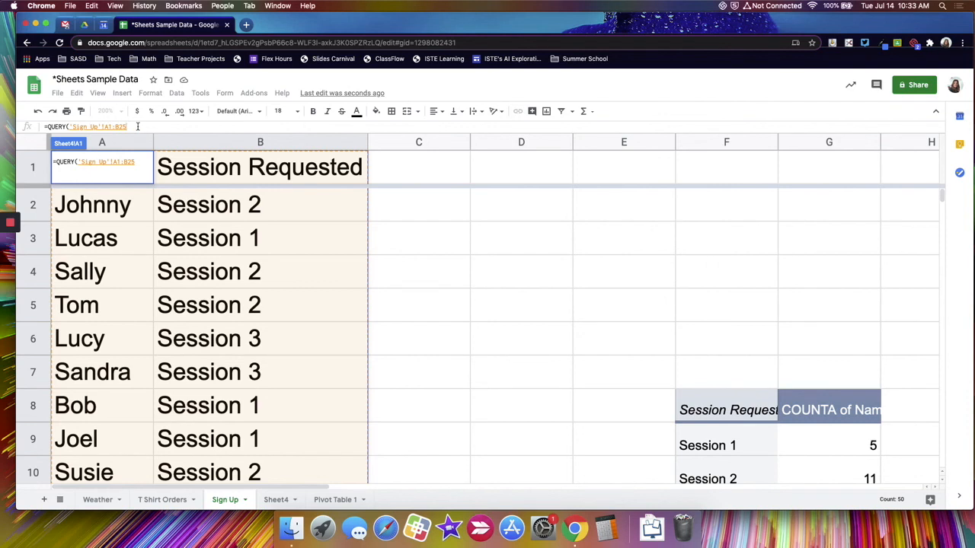
type(",")
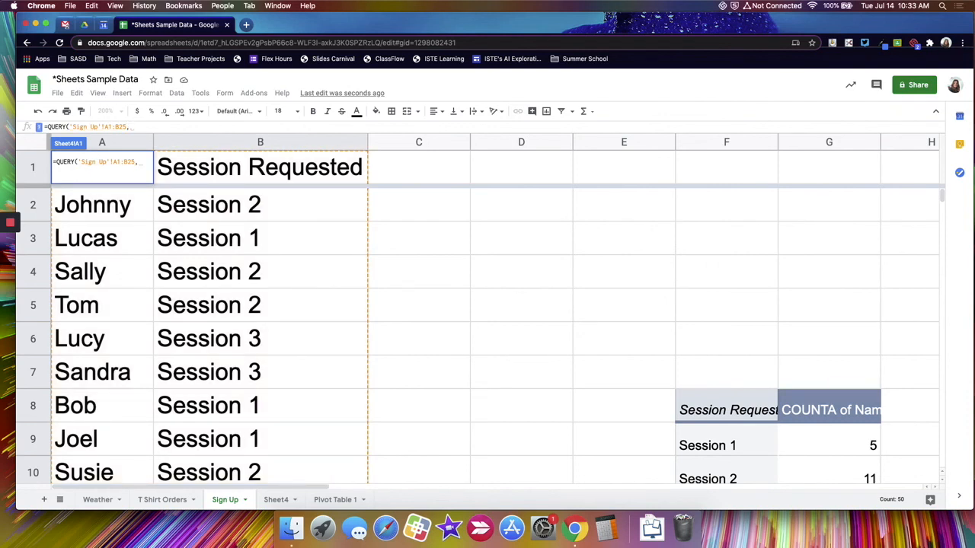
Step: Finish the formula with the query "select * where B='Session 1'" and enter it
left_click(38, 126)
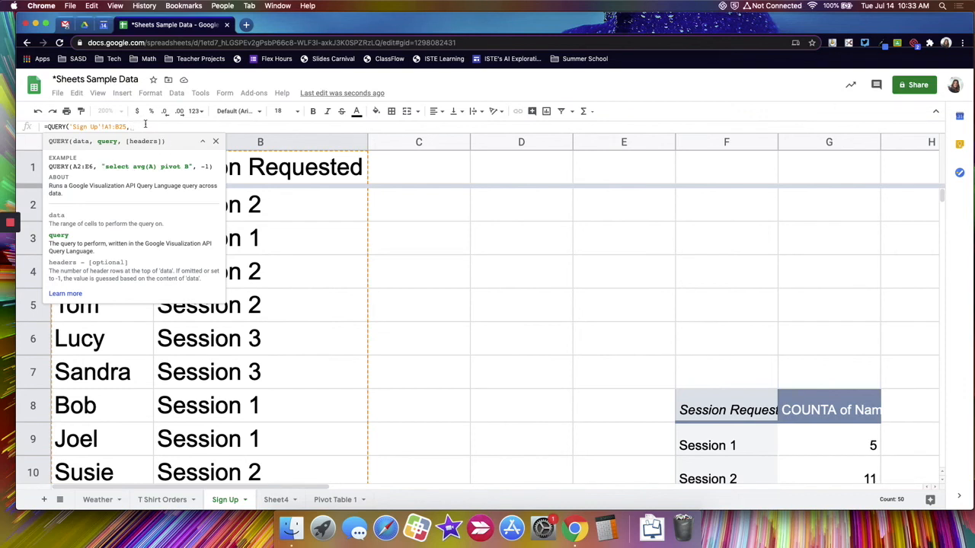
type("\"select * where B=")
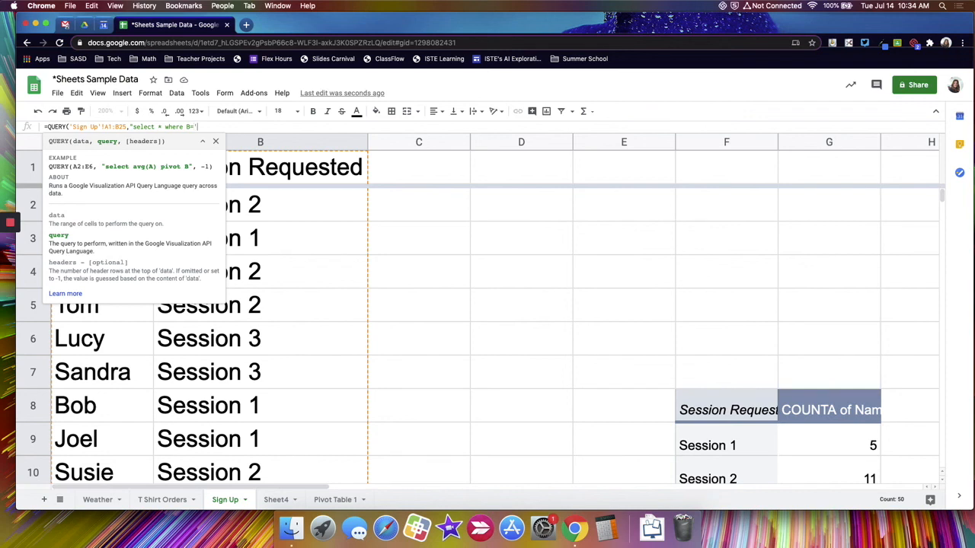
type("ion 1'")
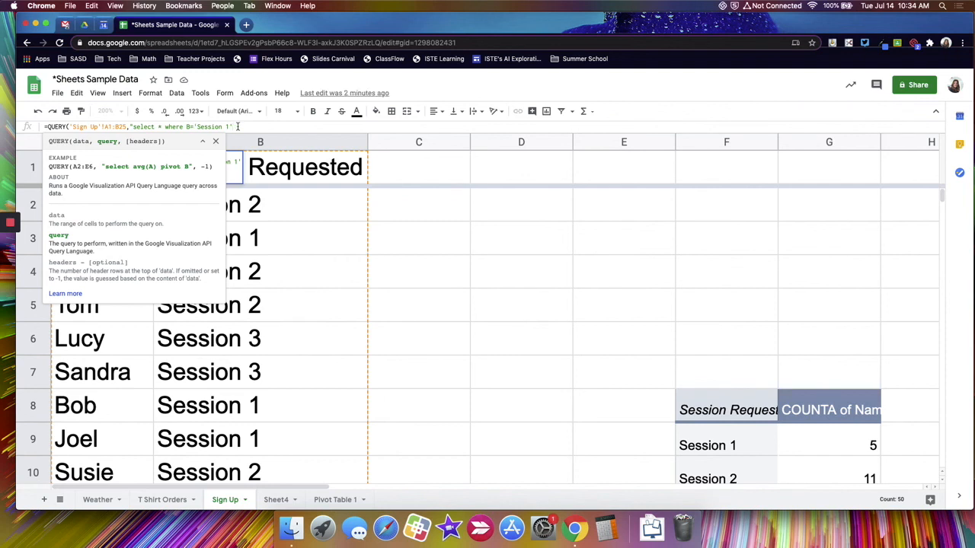
key("Return")
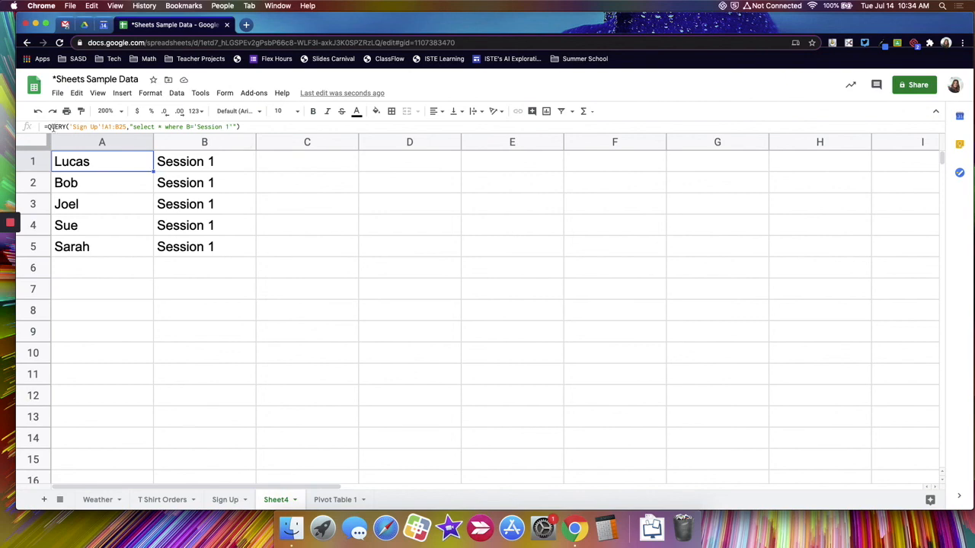
Step: Change the query condition in A1 to Session 2 and reselect the formula cell
left_click(228, 127)
type("2")
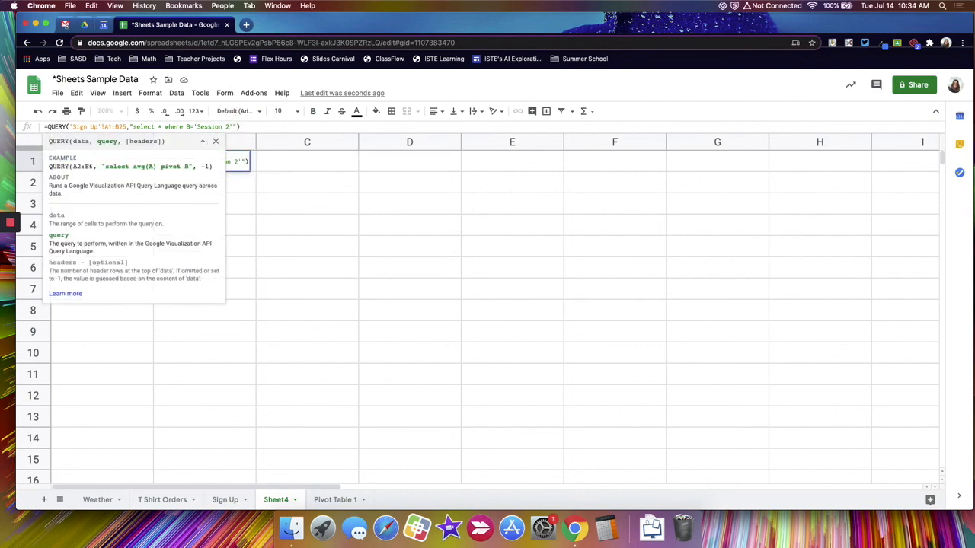
key("Return")
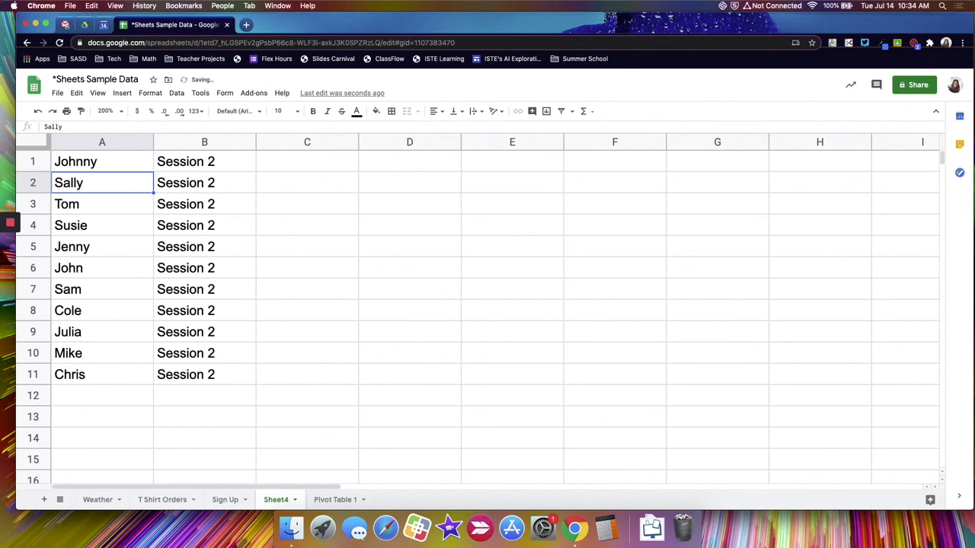
left_click(124, 161)
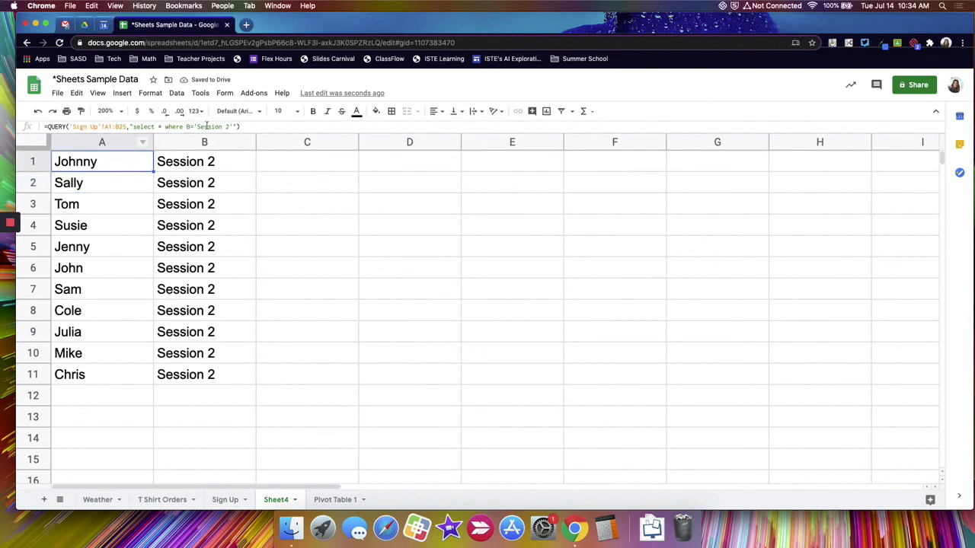
Step: Change the query condition in A1 to Session 3 and rename Sheet4 as Session 3
left_click_drag(231, 126, 227, 126)
type("3")
key("Return")
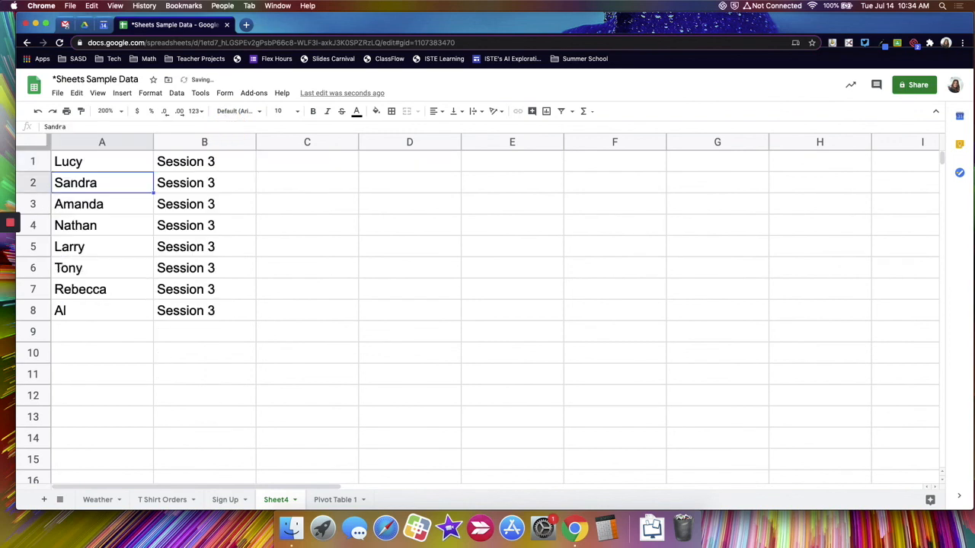
double_click(279, 501)
type("Sessio")
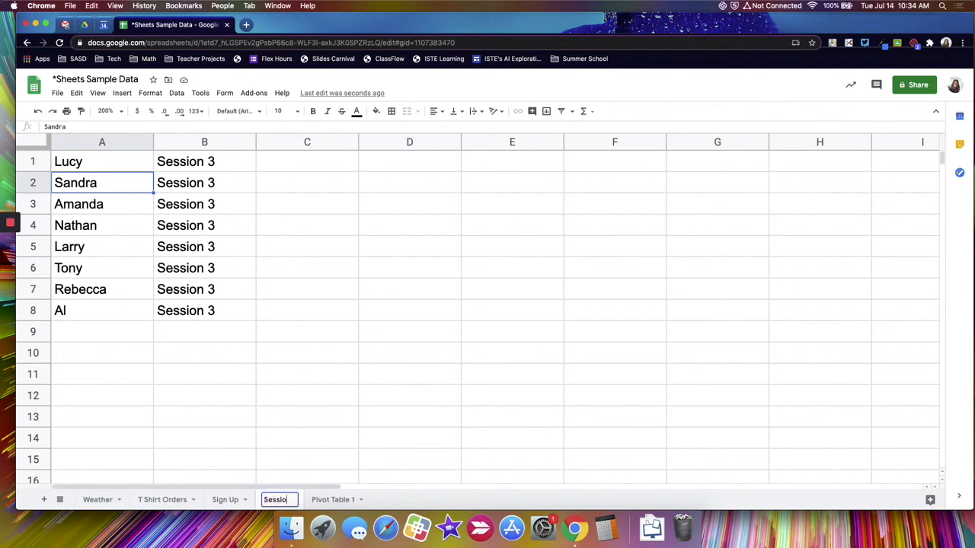
type("n 3")
key("Return")
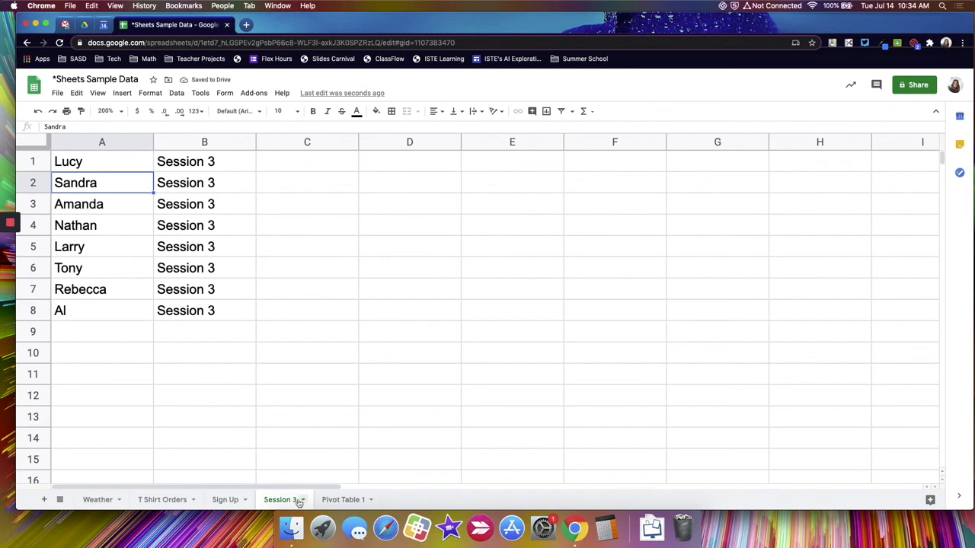
Step: Duplicate the Session 3 sheet and change the query condition in the copy's A1 to Session 2
left_click(98, 160)
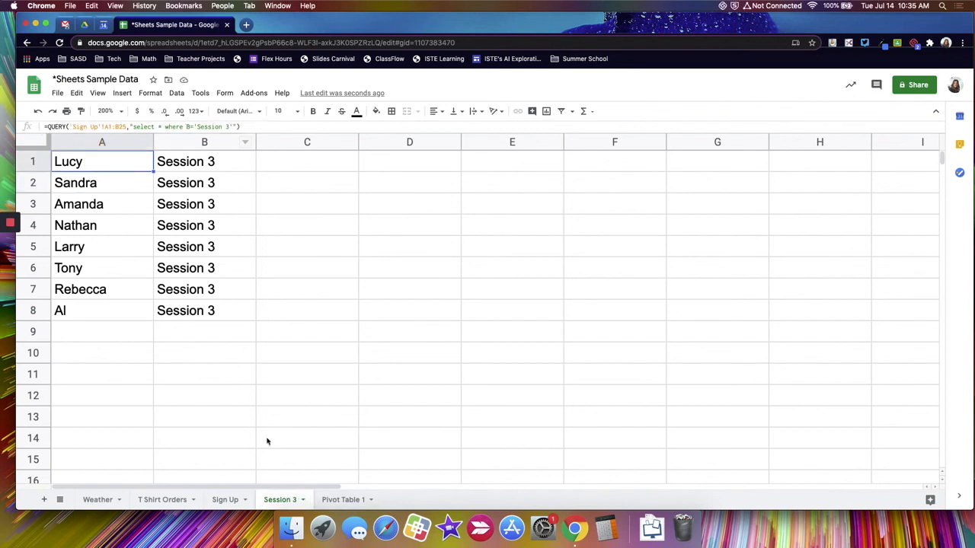
left_click(303, 501)
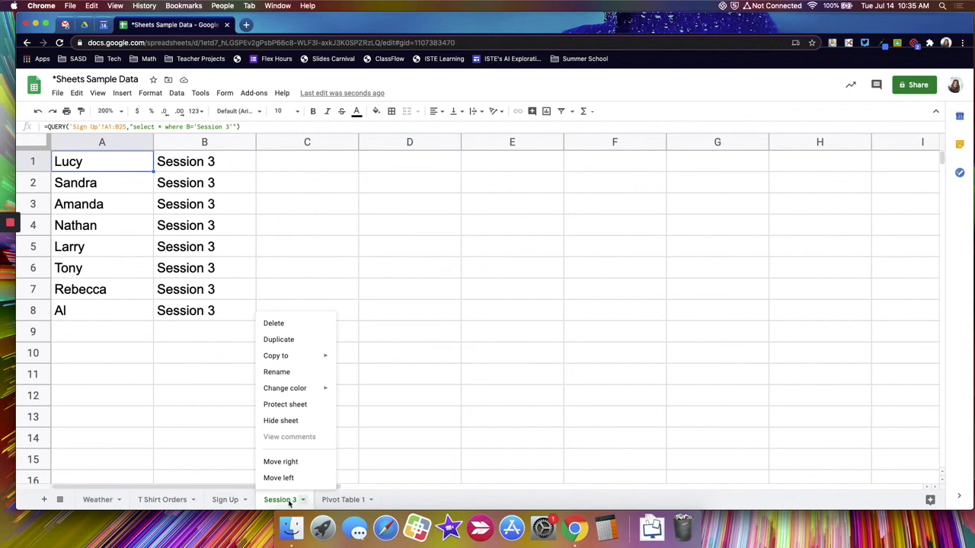
left_click(290, 344)
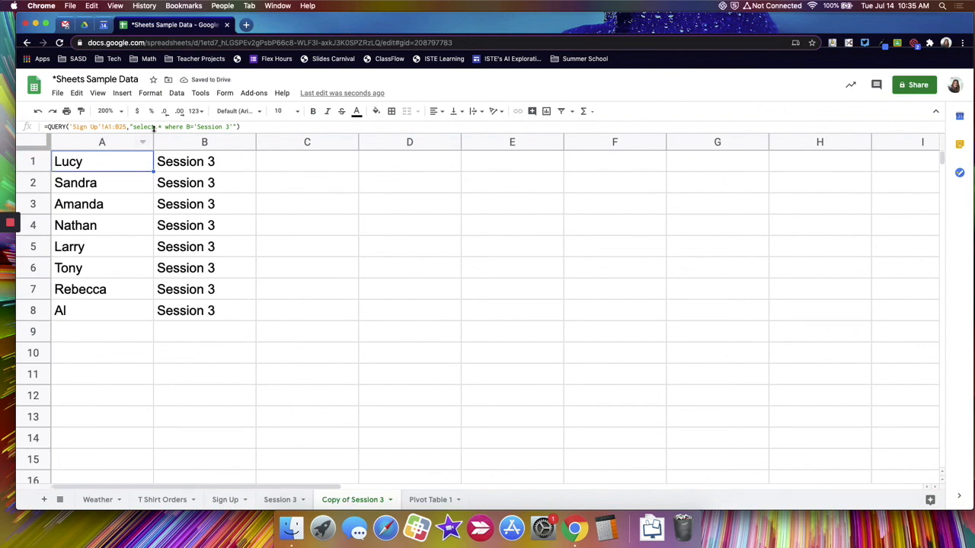
left_click(228, 126)
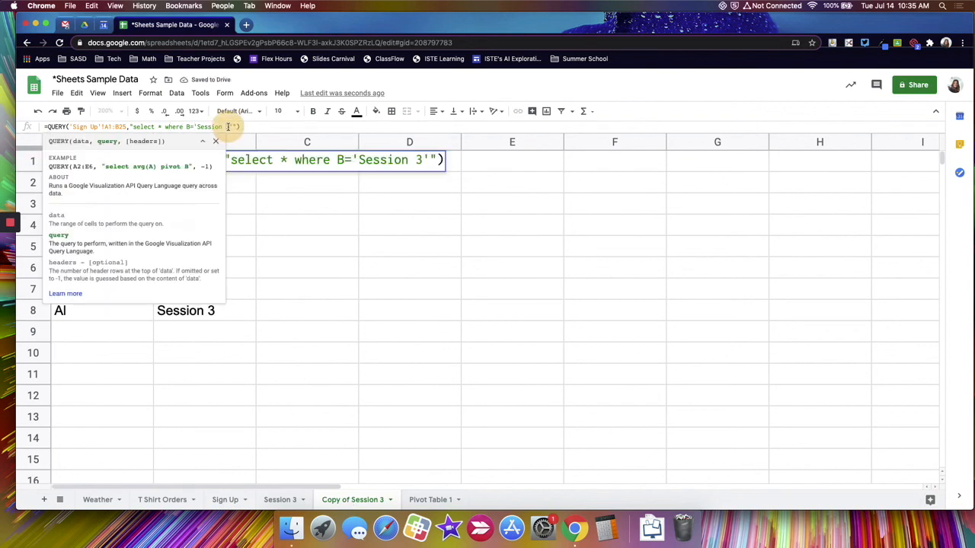
double_click(229, 127)
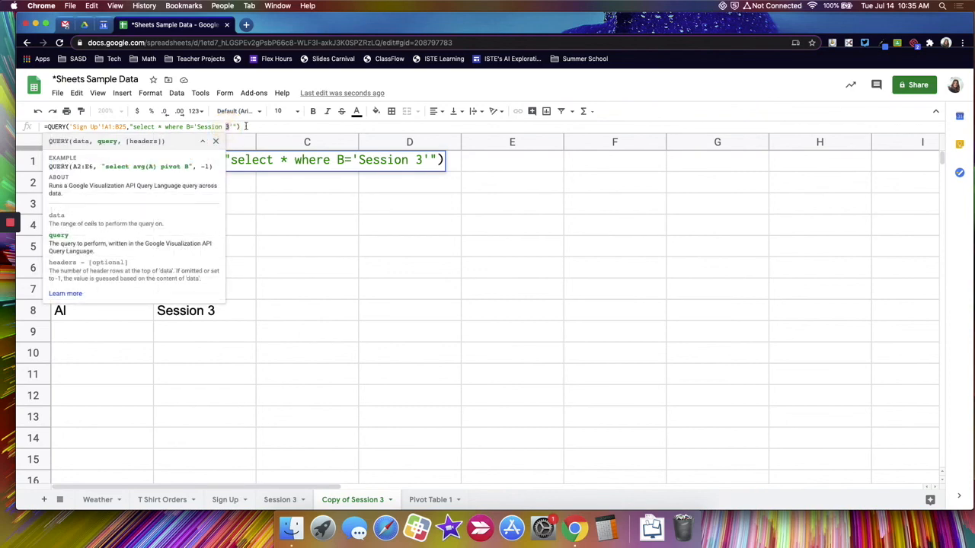
type("2")
key("Return")
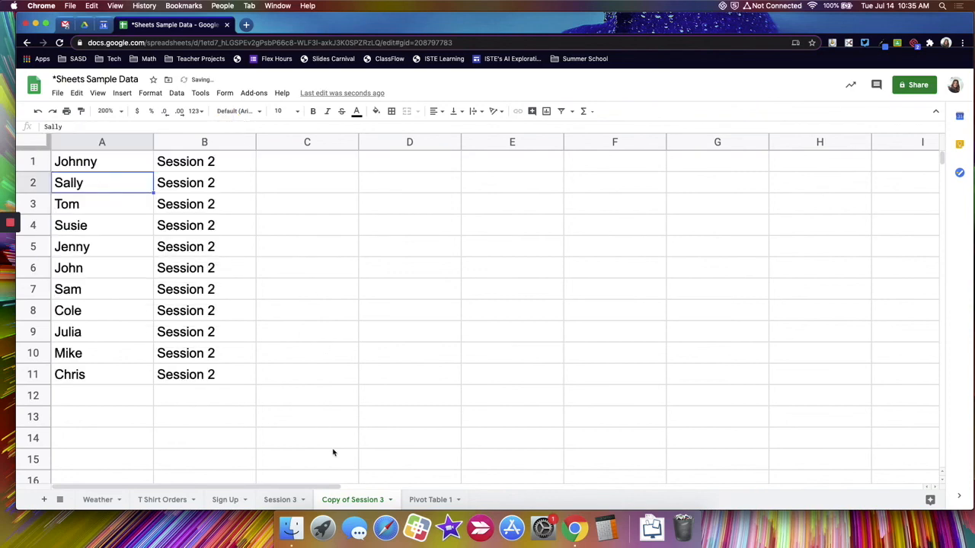
Step: Rename the Copy of Session 3 sheet as Session 2
double_click(355, 501)
type("Se")
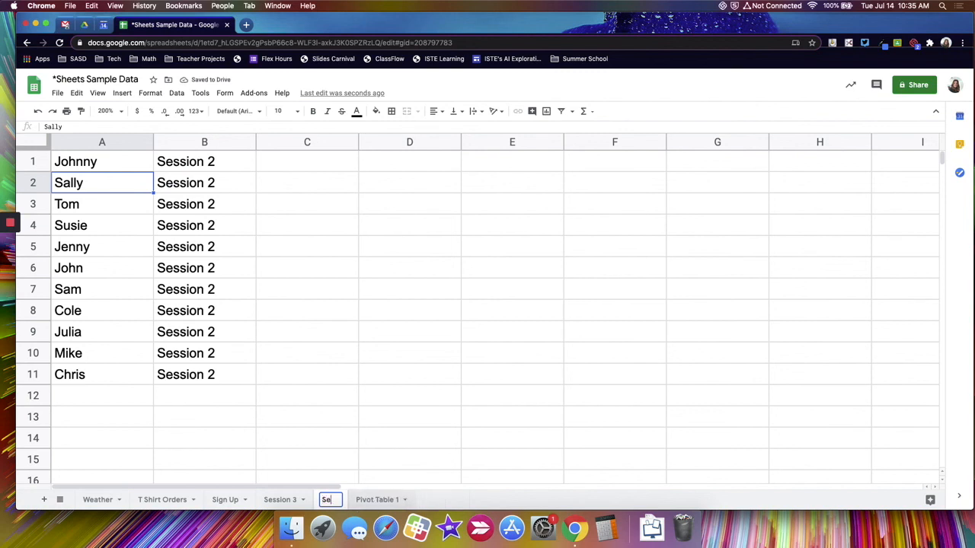
type("ssion 2")
key("Return")
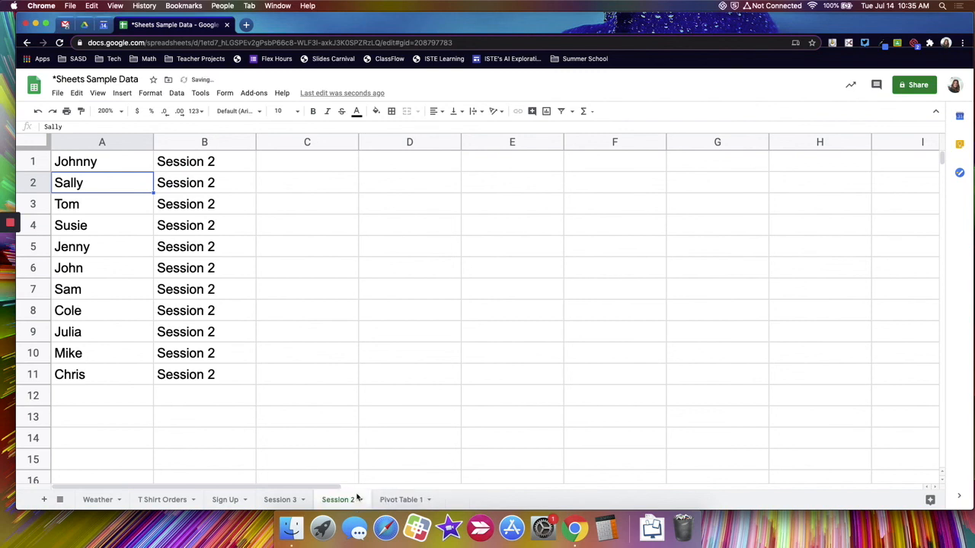
Step: Duplicate the Session 2 sheet and rename the copy as Session 1
left_click(361, 500)
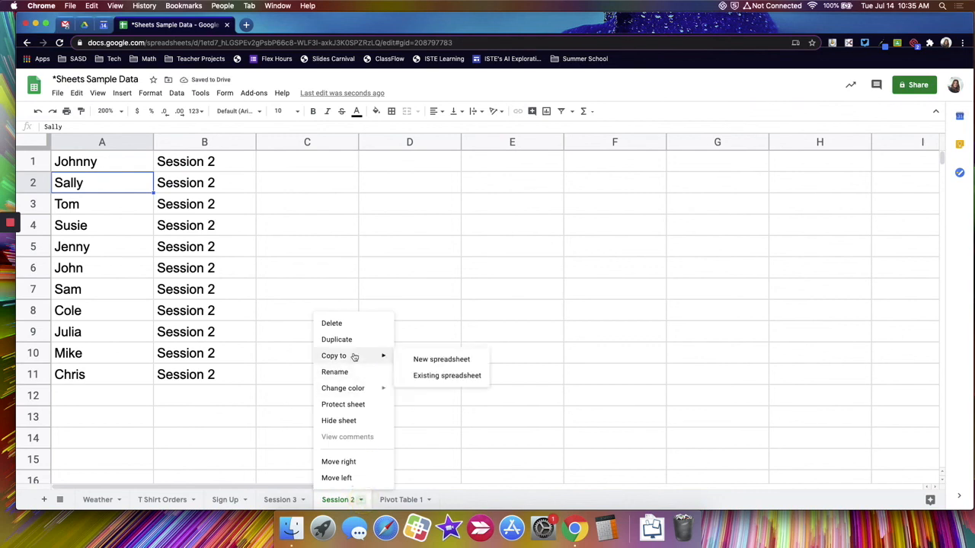
key("Return")
double_click(387, 500)
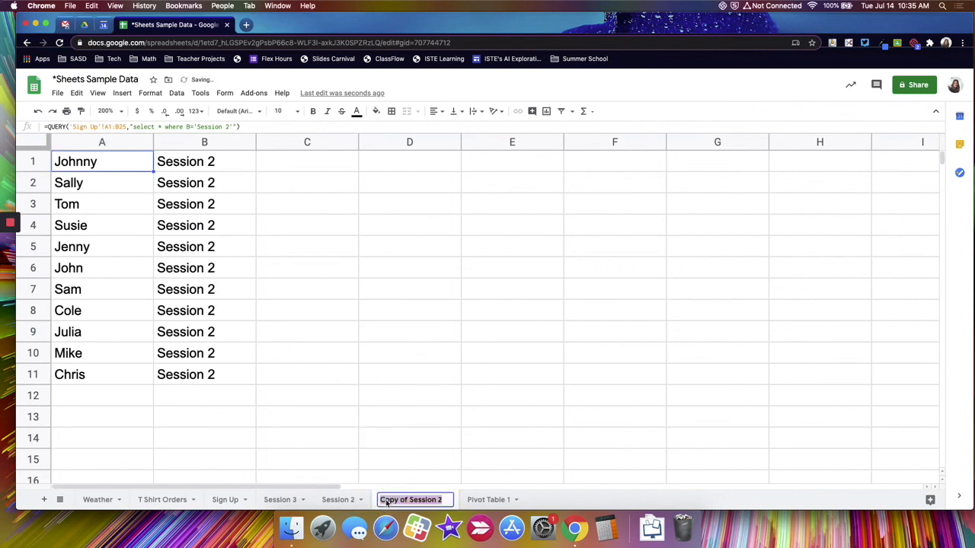
type("Session 1")
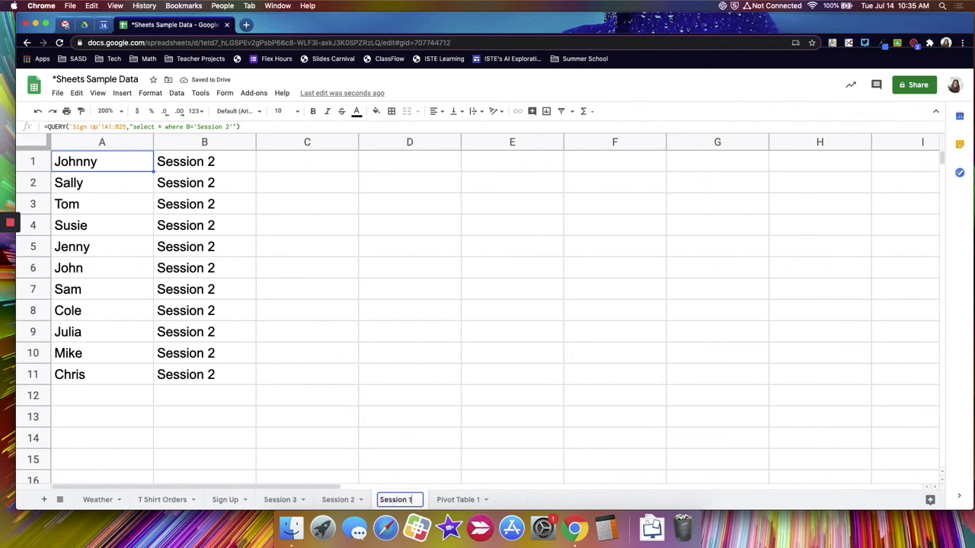
key("Return")
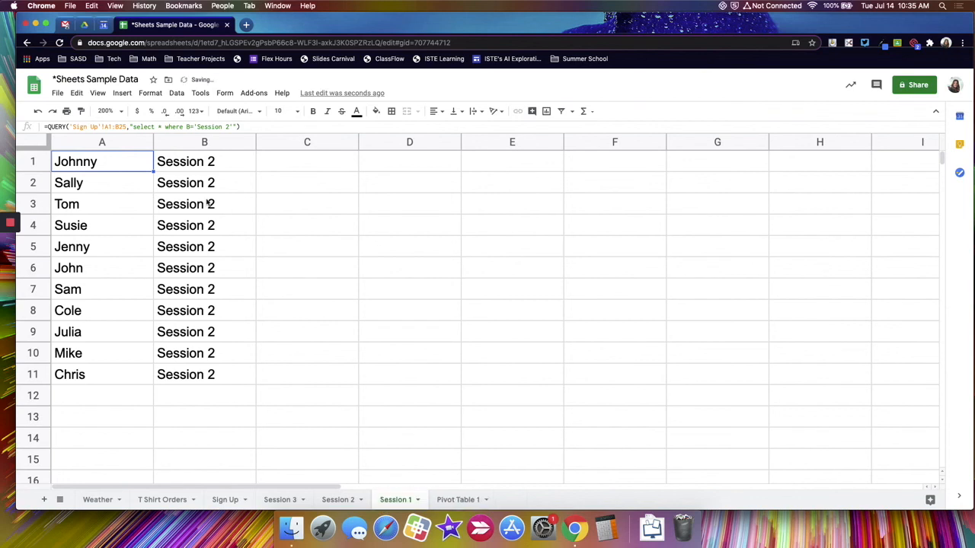
Step: Change the query condition in A1 of the Session 1 sheet to Session 1
left_click(228, 126)
key("BackSpace")
type("1")
key("Return")
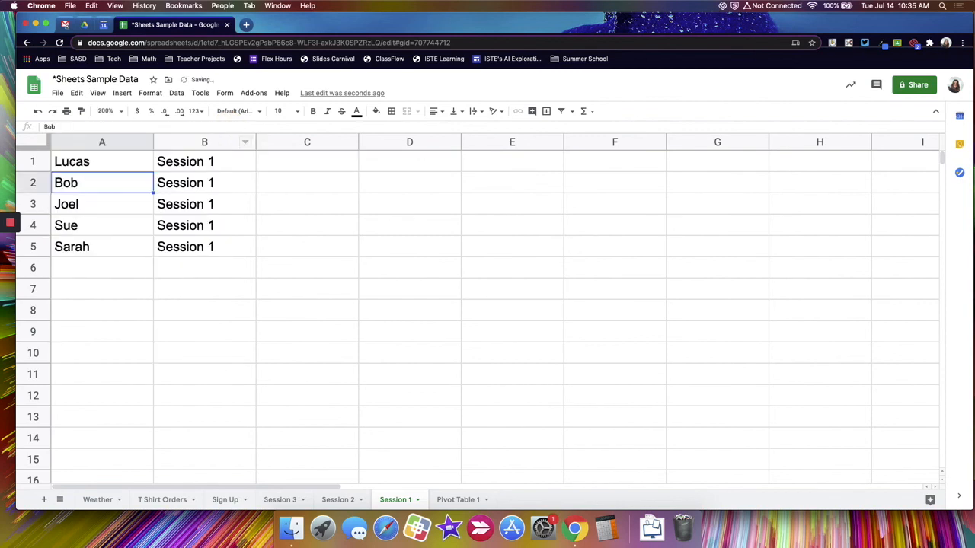
Step: Review the full QUERY formula in A1 of the Session 1 sheet and look through the three session sheets
left_click(82, 164)
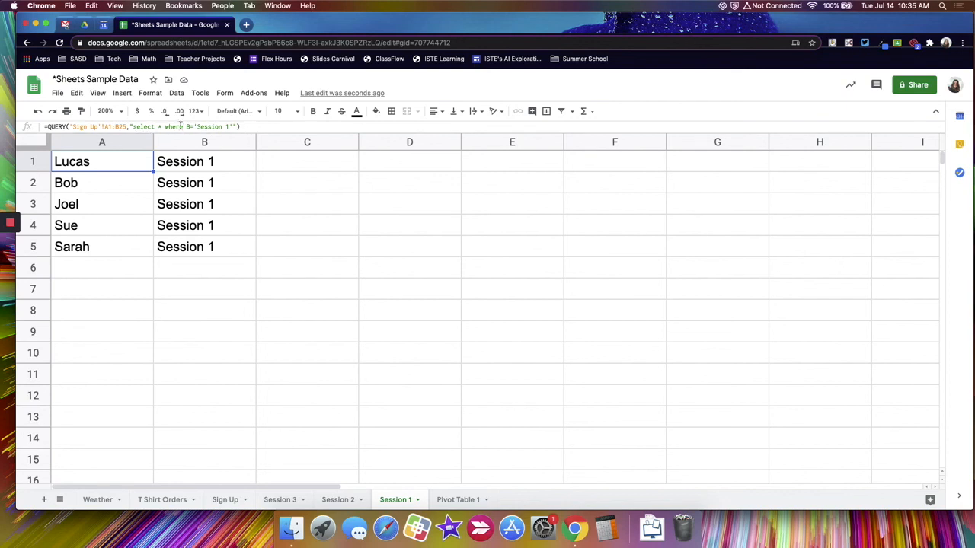
left_click(45, 126)
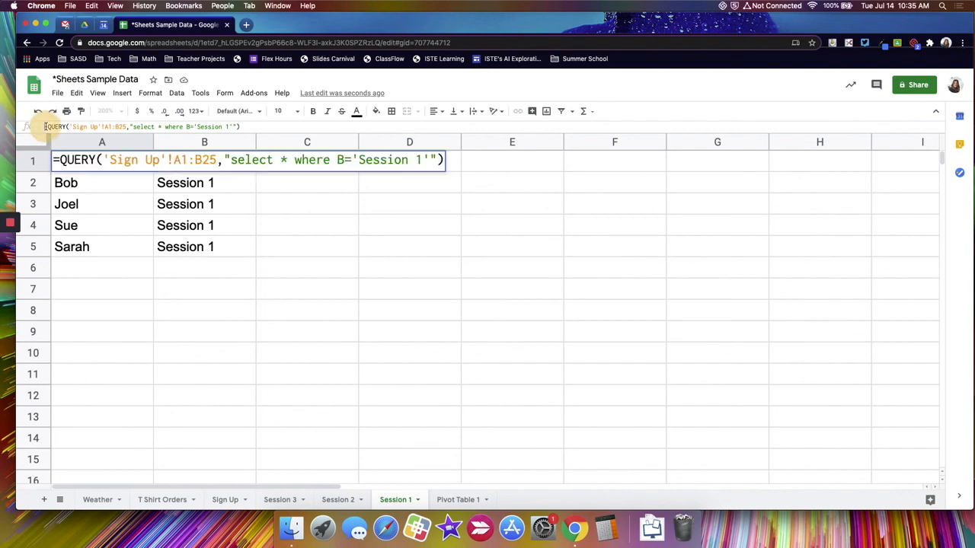
left_click(265, 126)
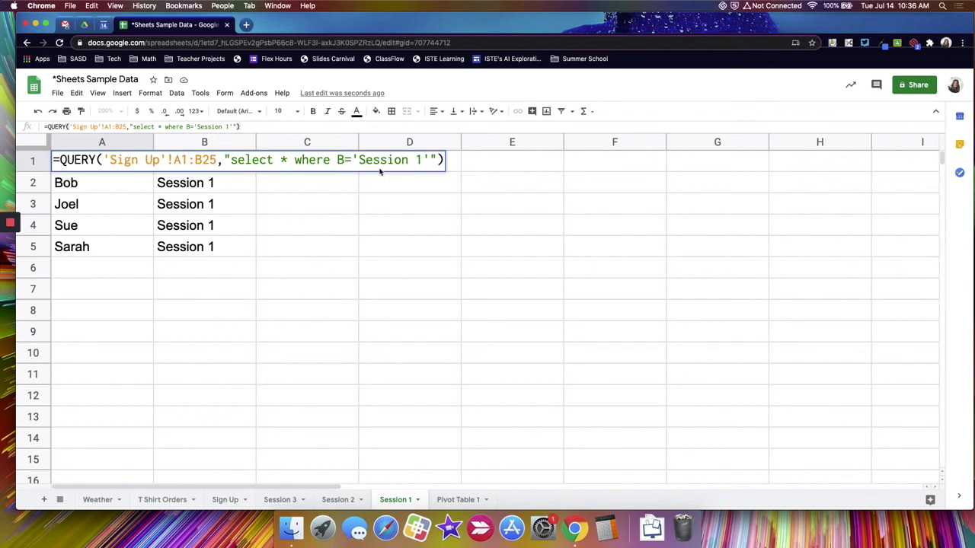
left_click(281, 500)
left_click(348, 503)
left_click(397, 501)
left_click(282, 502)
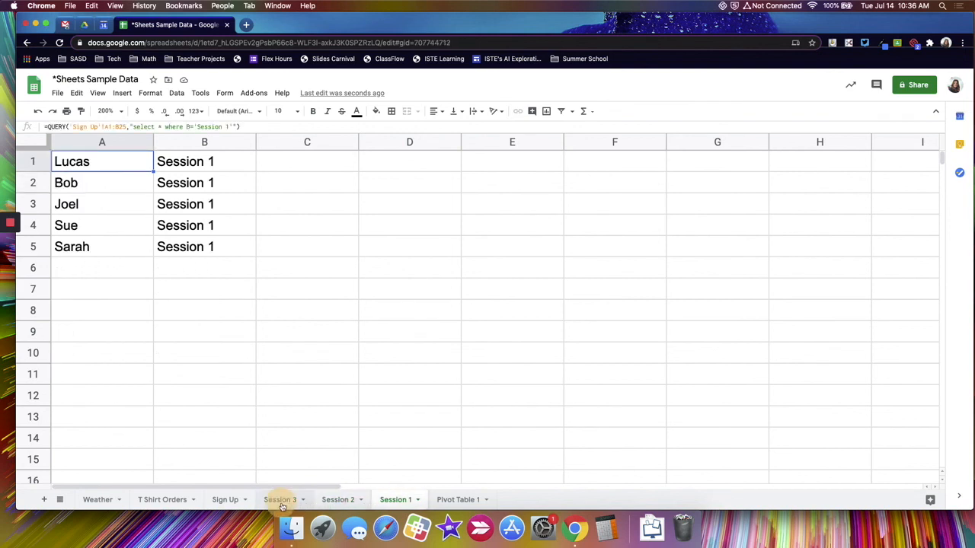
left_click(395, 501)
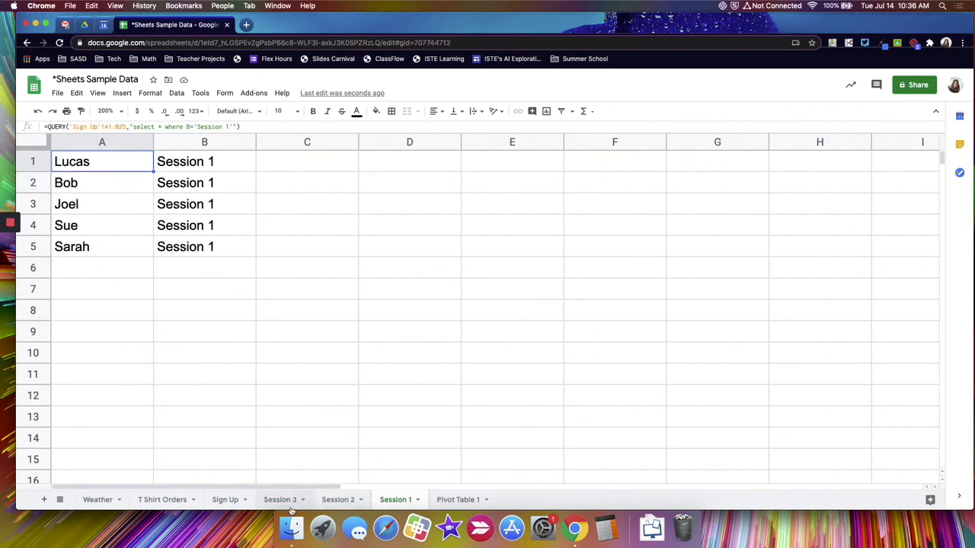
Step: Change the requested session in B2 of the Sign Up sheet to Session 3 and check the list on the Session 3 sheet
left_click(225, 500)
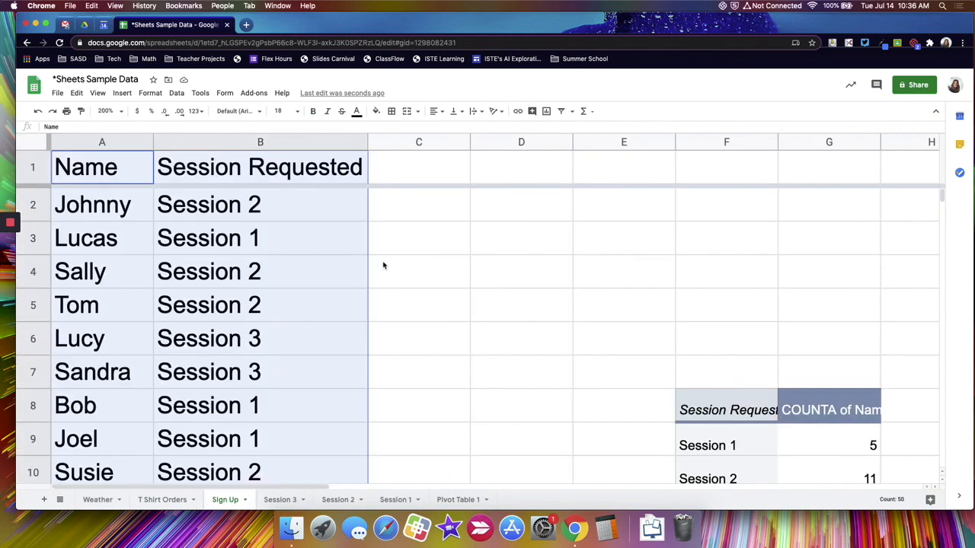
left_click(375, 258)
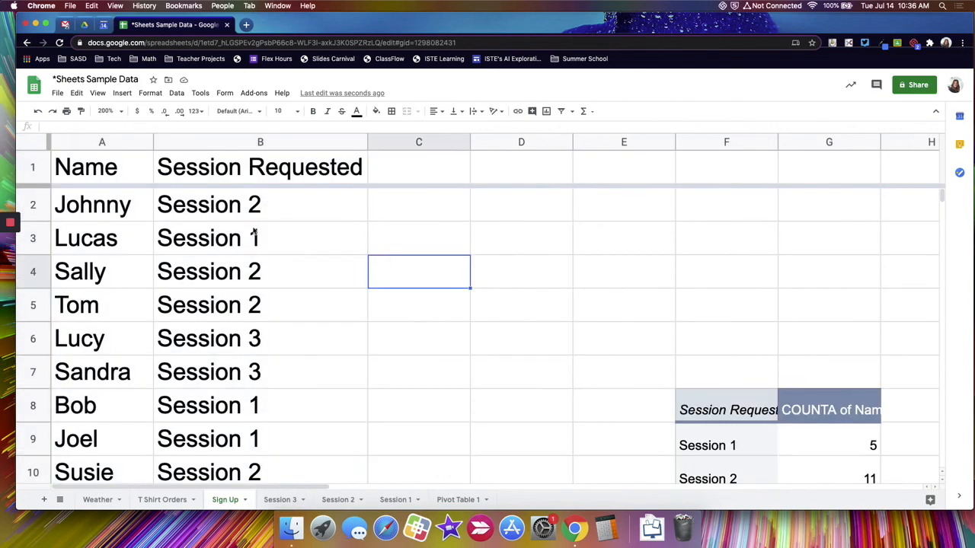
double_click(253, 204)
double_click(253, 204)
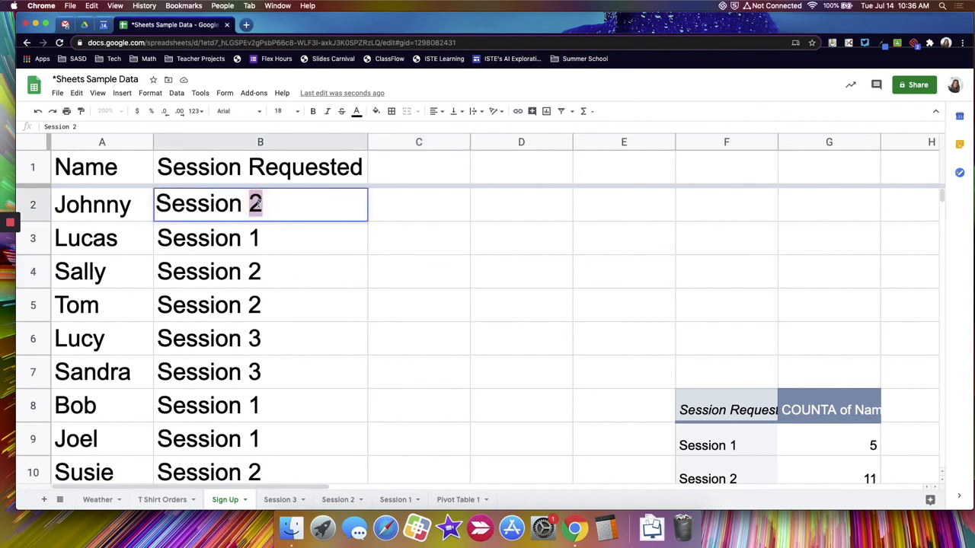
type("3")
key("Return")
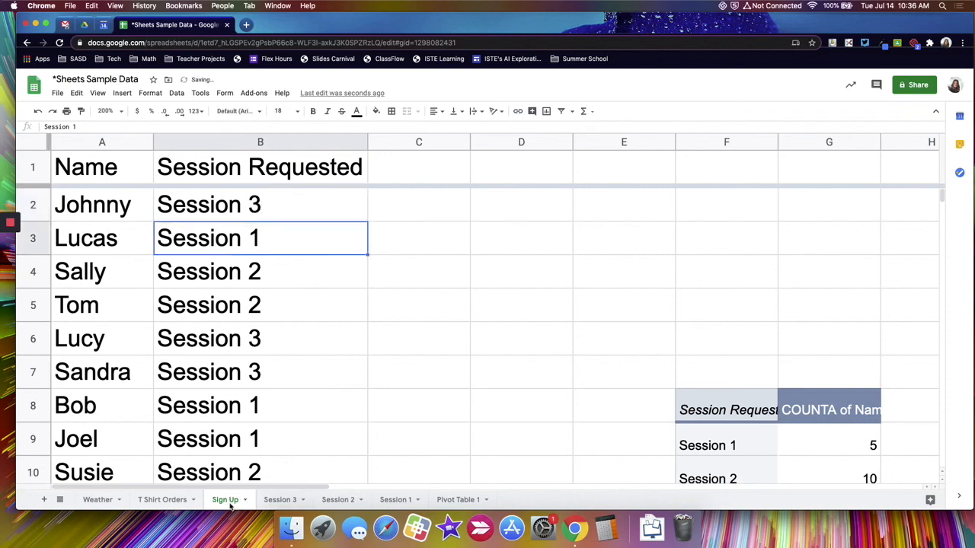
left_click(278, 501)
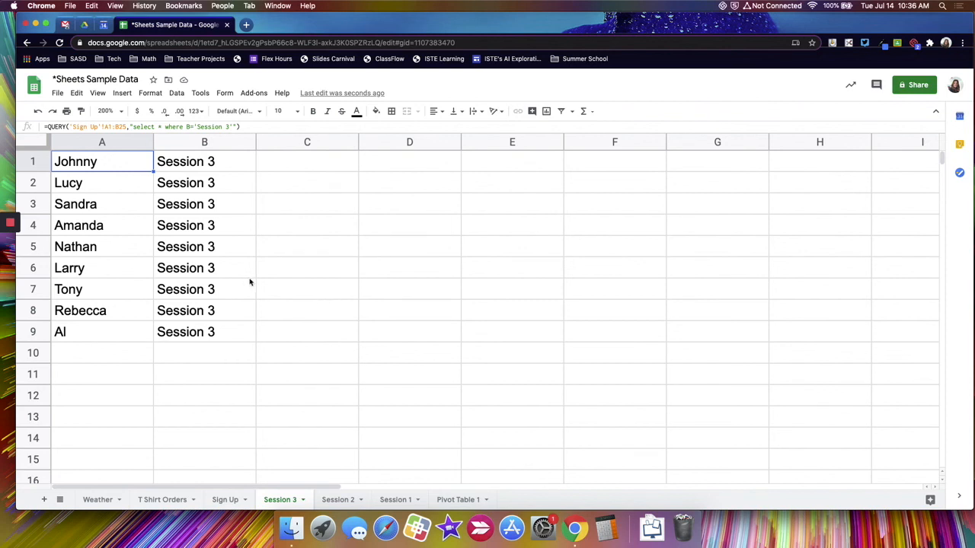
mouse_move(10, 225)
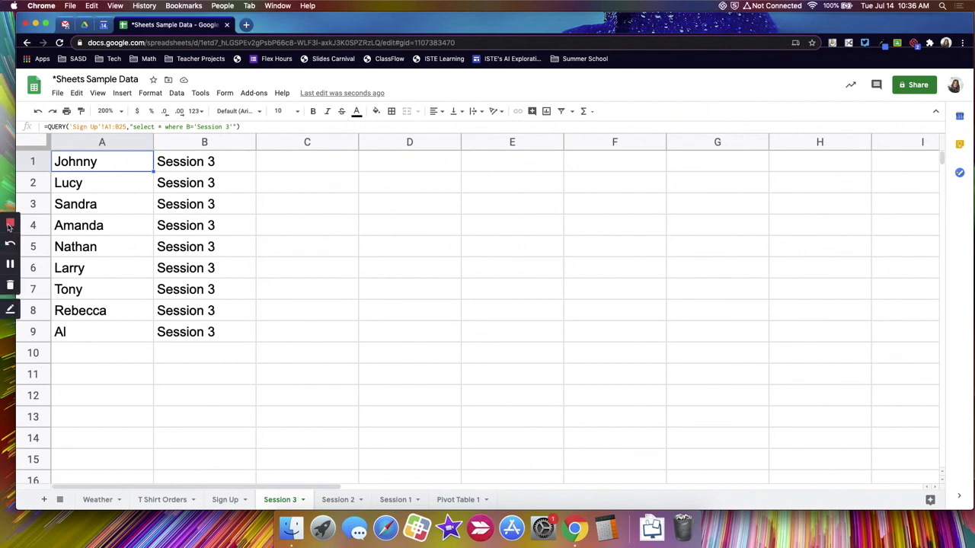